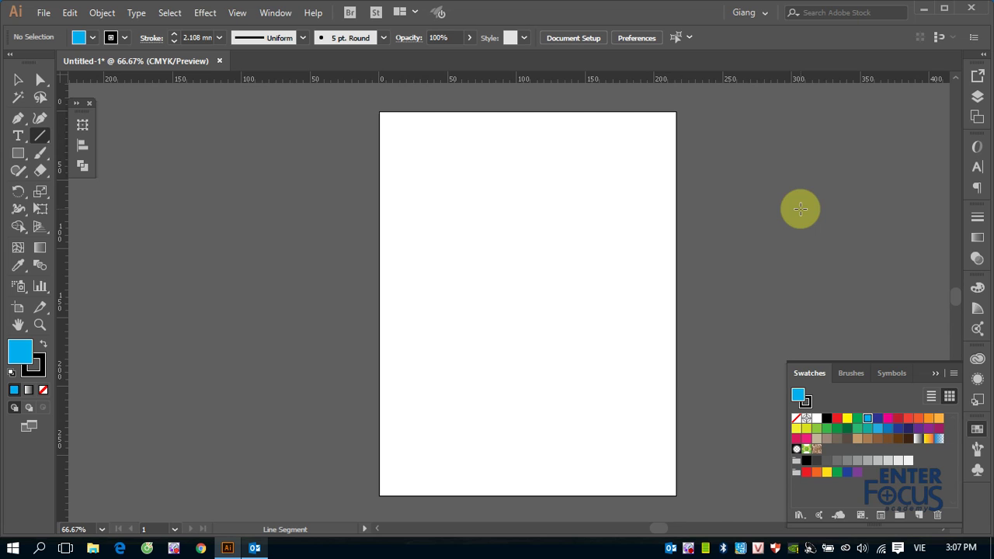
# - With the Line Segment Tool, draw a diagonal line from the artboard's left middle up toward the upper right
pyautogui.click(39, 142)
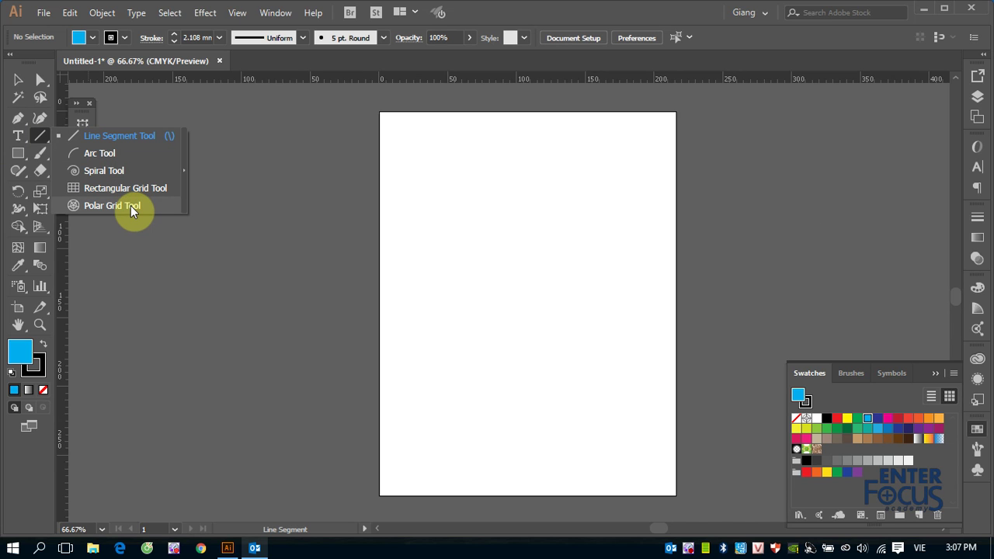
pyautogui.click(117, 137)
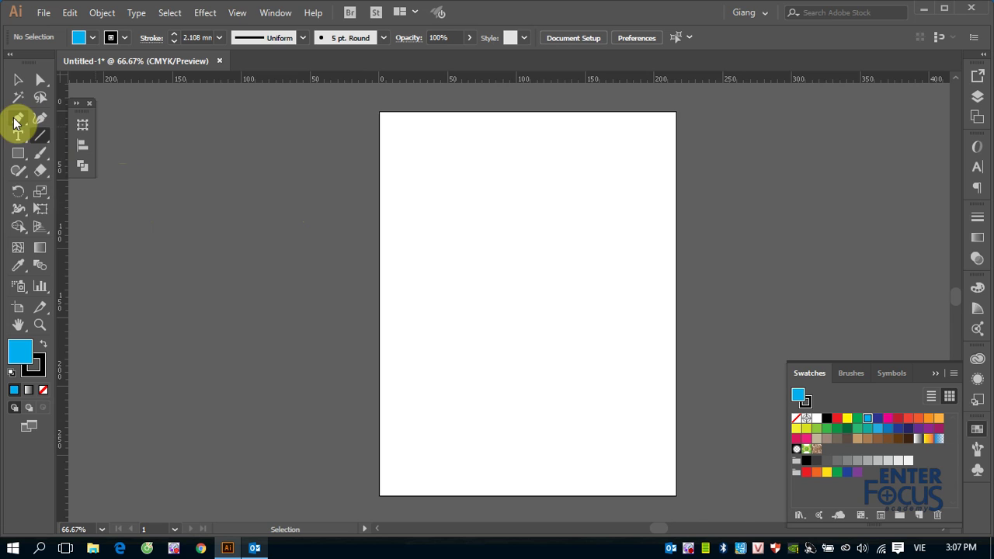
pyautogui.click(39, 139)
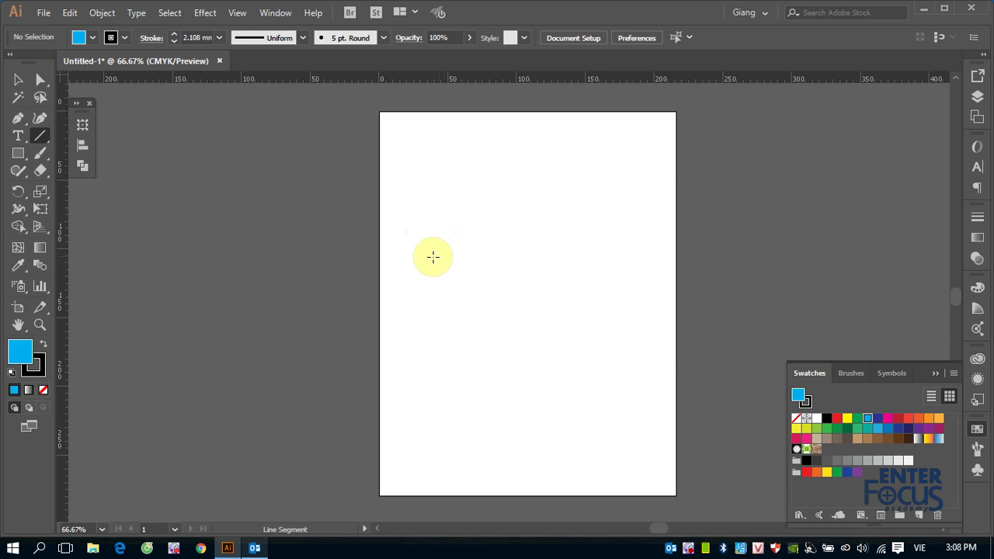
pyautogui.moveTo(421, 260); pyautogui.dragTo(604, 356)
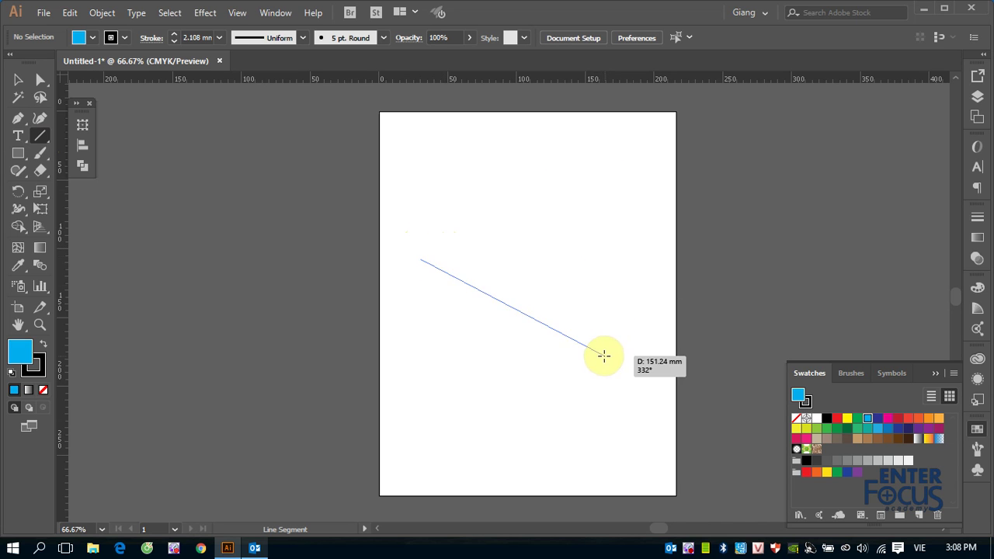
pyautogui.moveTo(604, 356)
pyautogui.mouseDown()
pyautogui.moveTo(560, 146)
pyautogui.moveTo(574, 191)
pyautogui.moveTo(569, 171)
pyautogui.mouseUp()
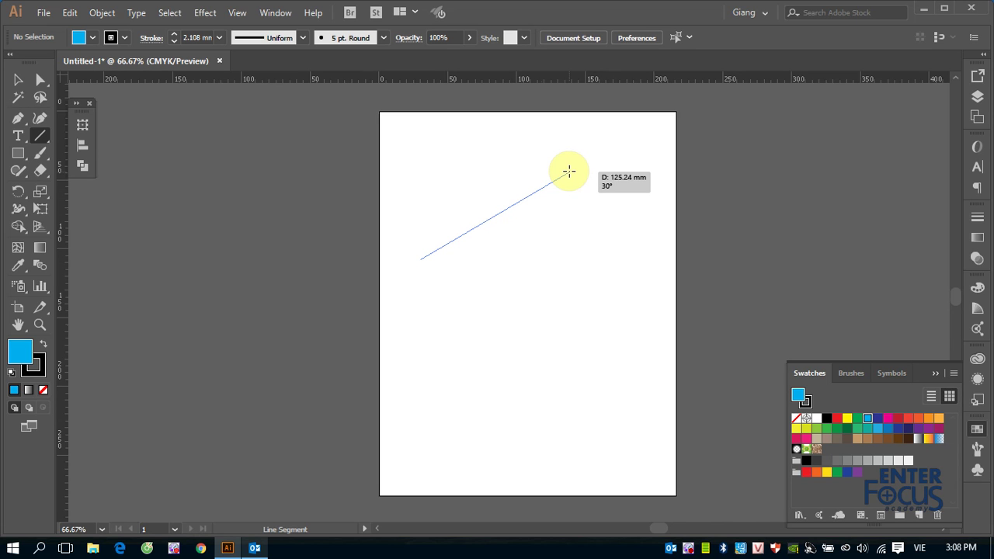
pyautogui.moveTo(569, 171)
pyautogui.mouseDown()
pyautogui.moveTo(587, 174)
pyautogui.moveTo(595, 162)
pyautogui.moveTo(564, 140)
pyautogui.moveTo(598, 224)
pyautogui.moveTo(600, 260)
pyautogui.moveTo(599, 206)
pyautogui.mouseUp()
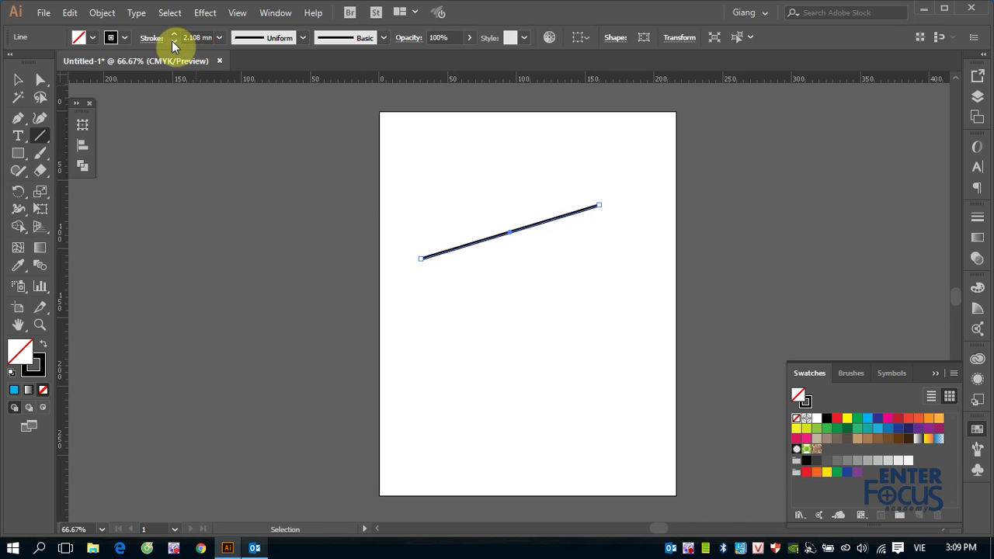
# - Try a few stroke weights on the diagonal line, settling on 3 mm
pyautogui.click(219, 38)
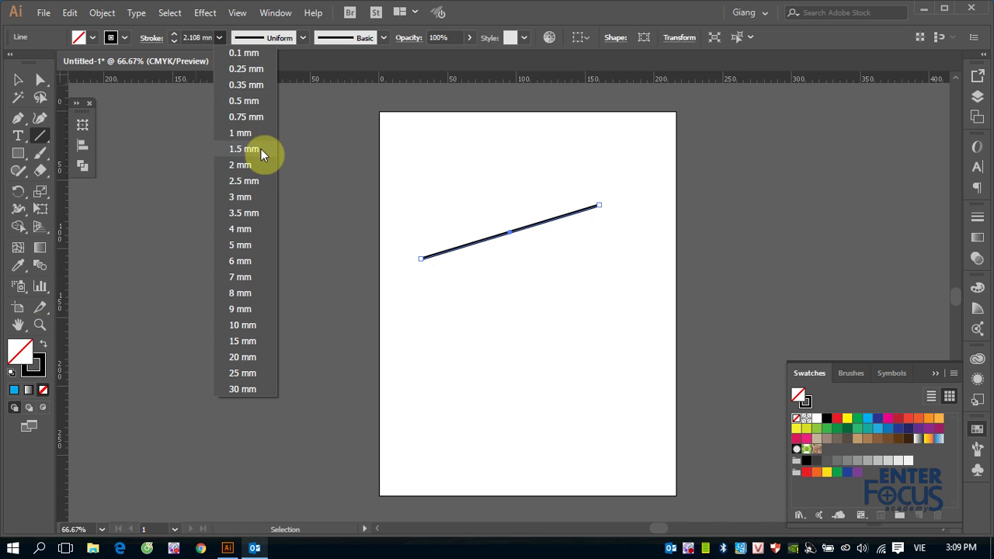
pyautogui.click(249, 60)
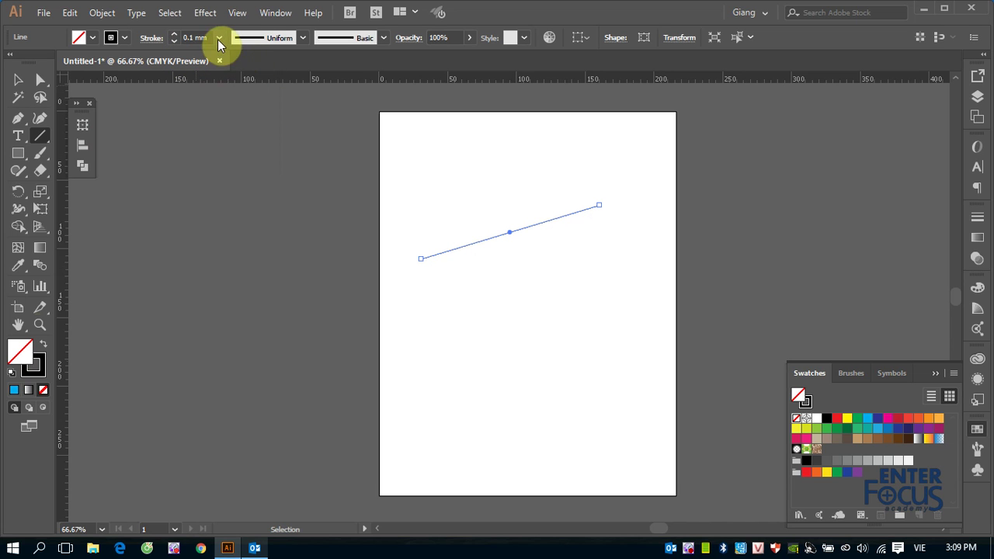
pyautogui.click(219, 38)
pyautogui.click(233, 116)
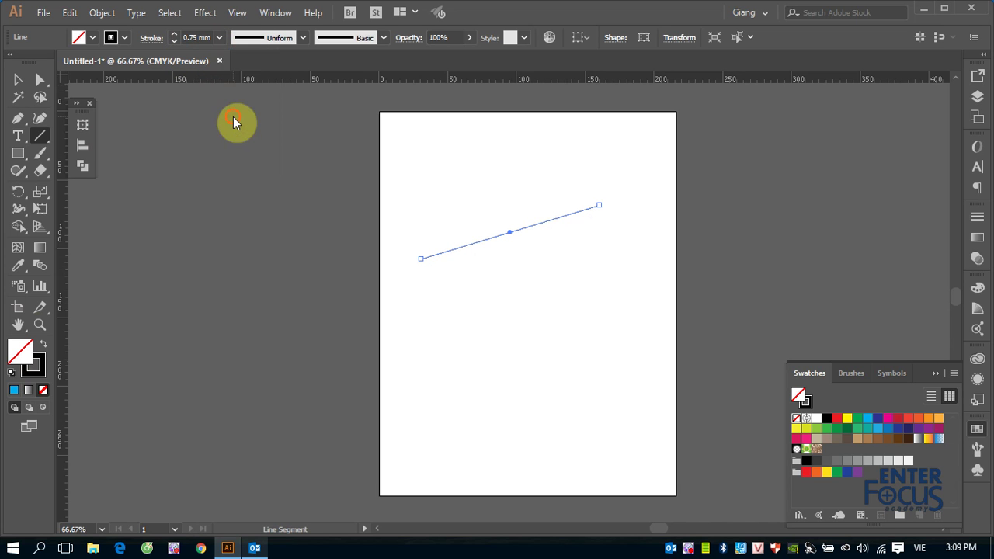
pyautogui.click(218, 38)
pyautogui.click(228, 197)
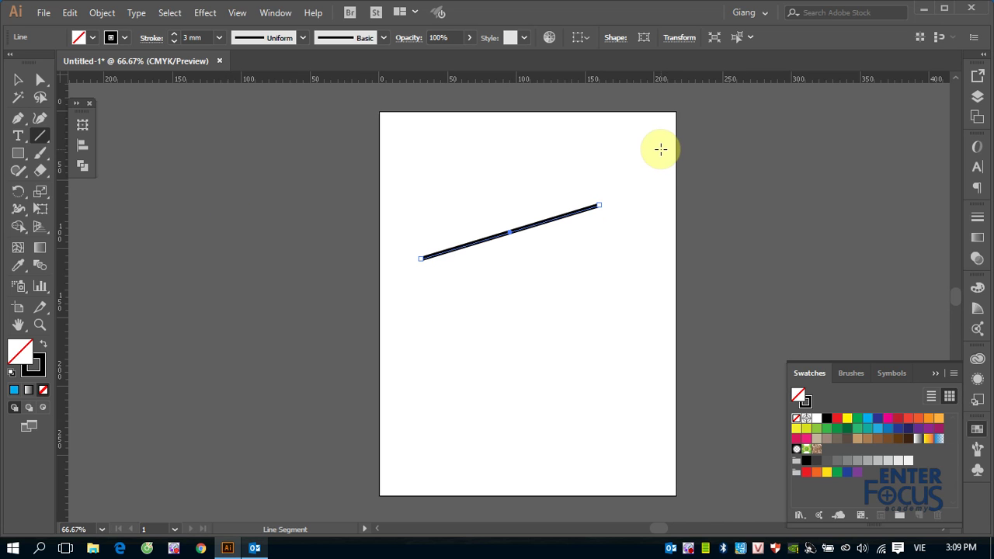
# - Create a 100 mm line at a 45° angle near the top of the artboard
pyautogui.click(515, 136)
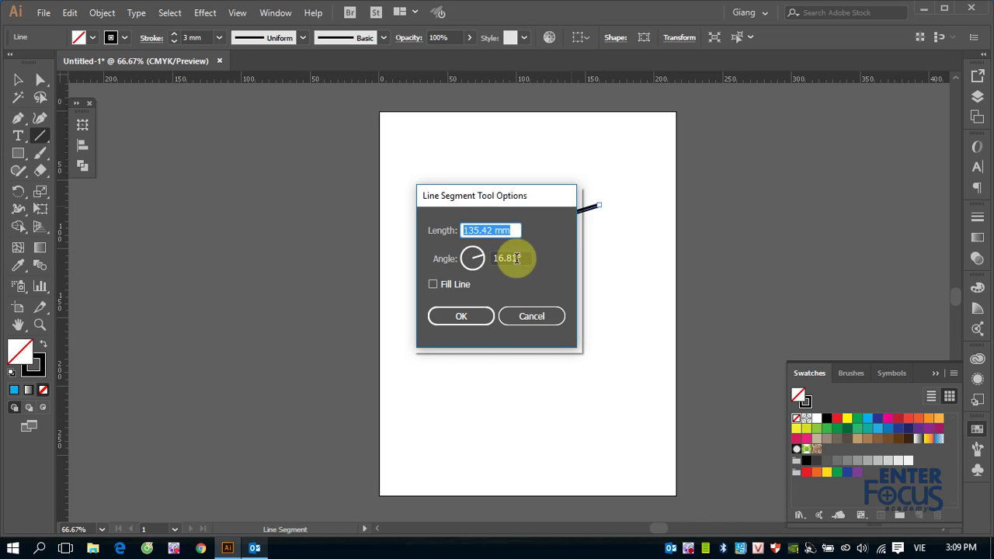
pyautogui.press('Tab')
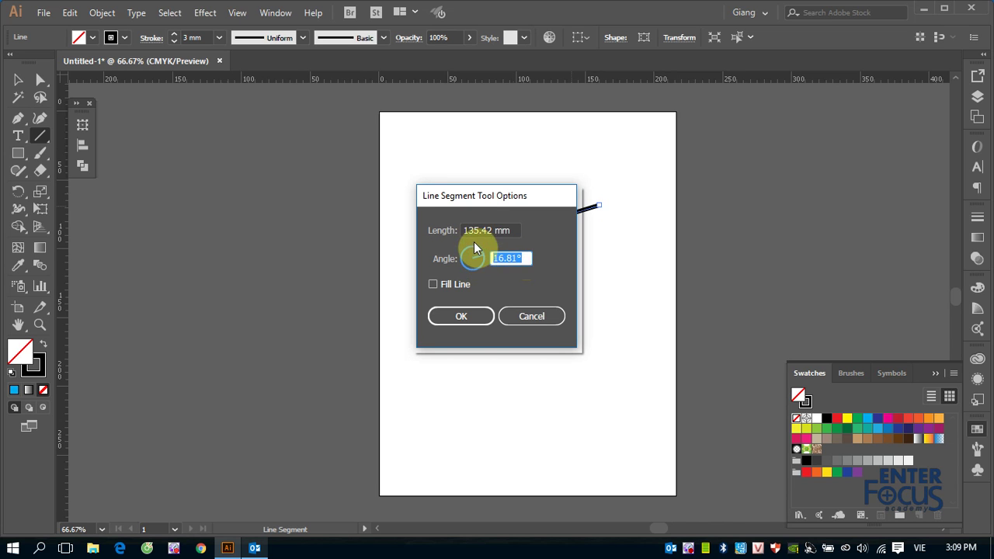
pyautogui.doubleClick(474, 229)
pyautogui.write('100')
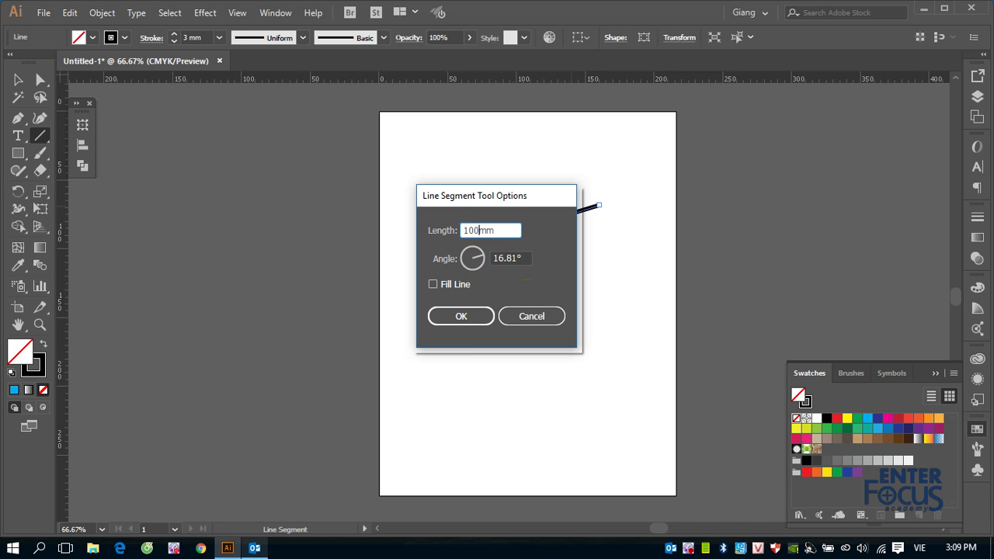
pyautogui.moveTo(527, 258); pyautogui.dragTo(497, 256)
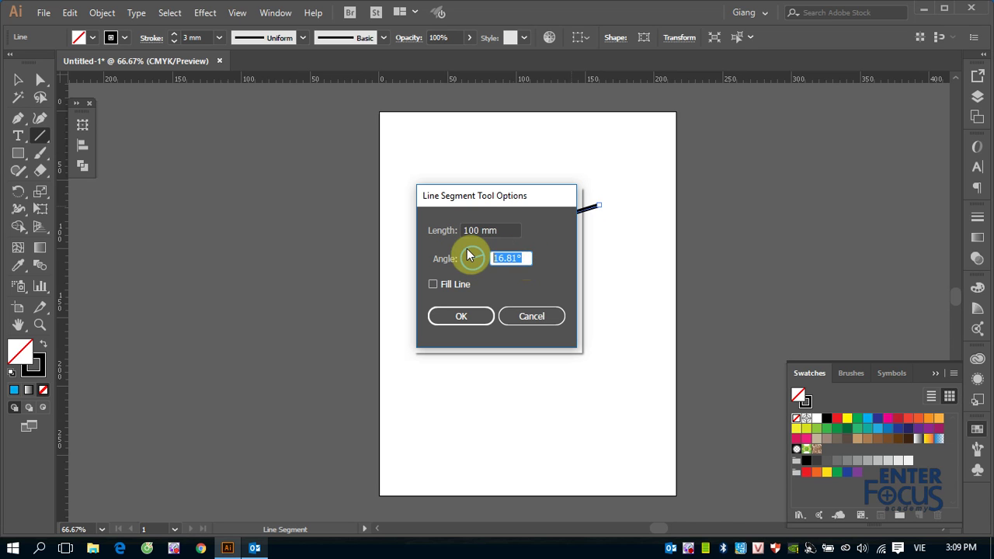
pyautogui.write('45')
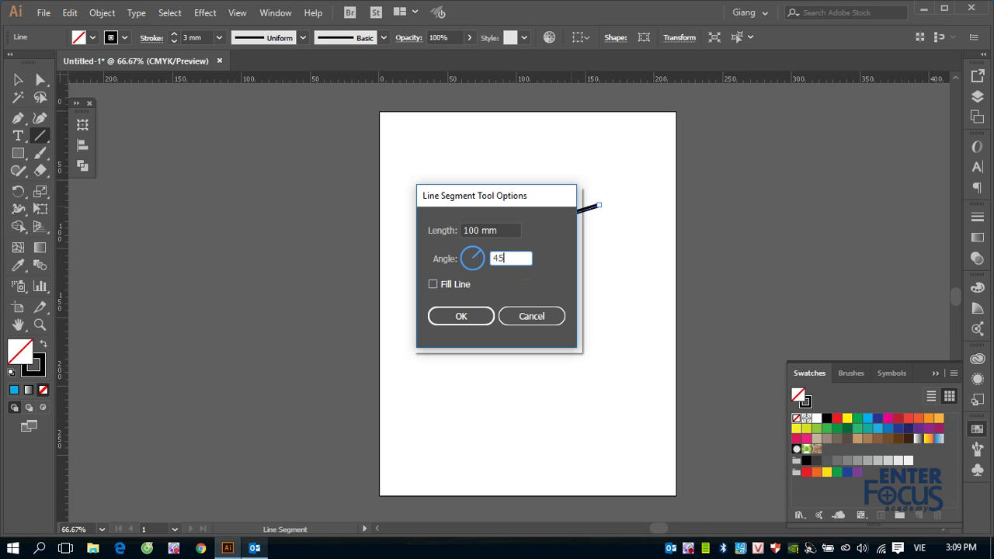
pyautogui.click(455, 316)
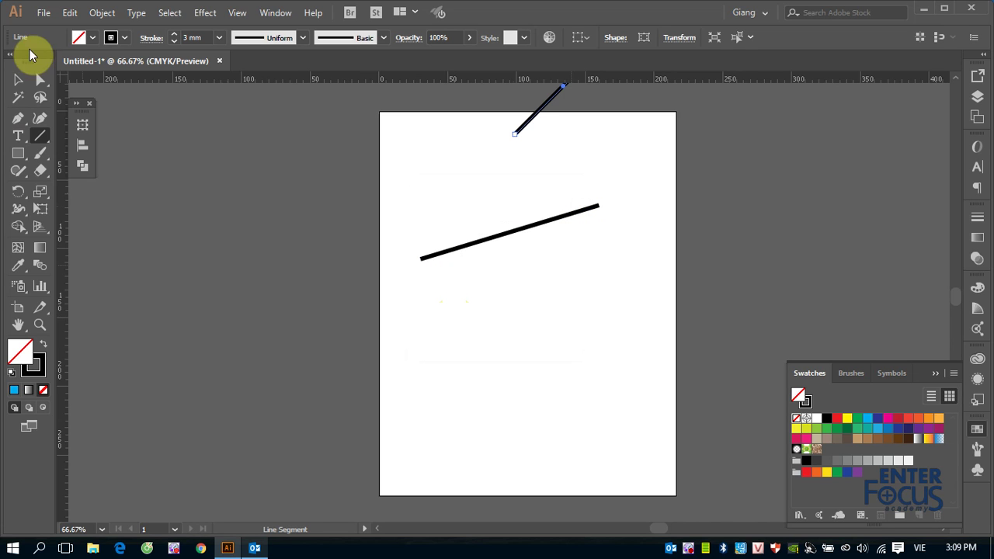
pyautogui.click(17, 80)
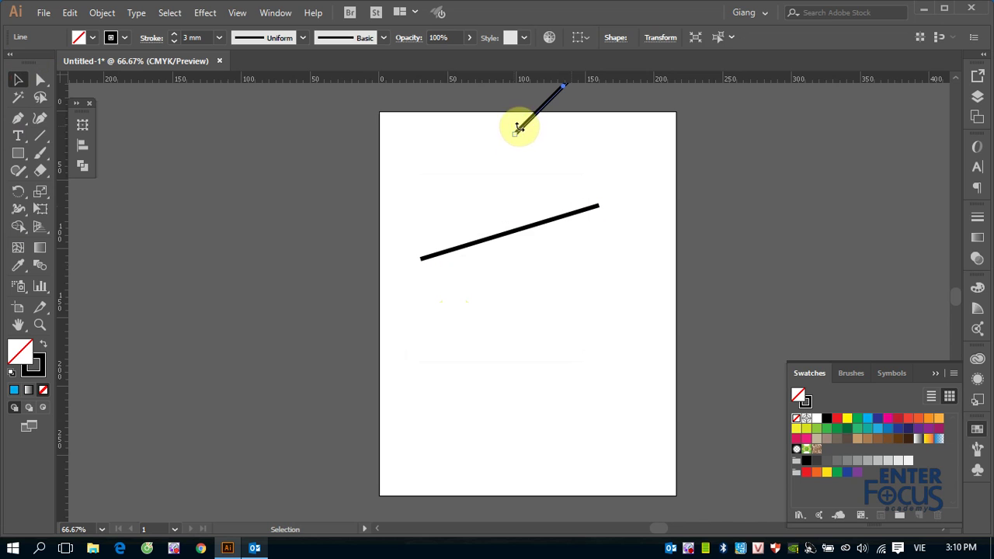
# - Move the 45° line below the first line, then reshape and rotate it to a shallow 8° slope
pyautogui.moveTo(529, 119); pyautogui.dragTo(464, 350)
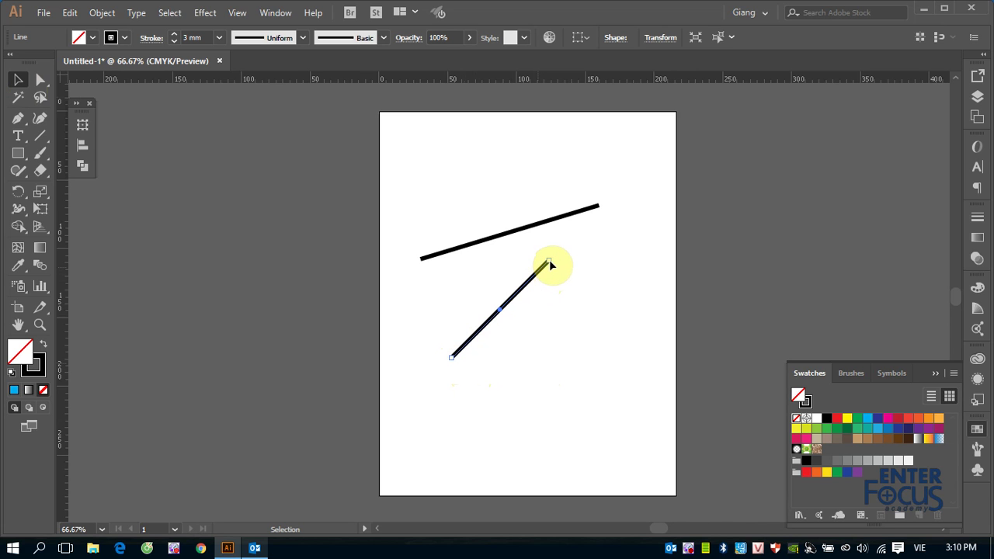
pyautogui.moveTo(549, 264)
pyautogui.mouseDown()
pyautogui.moveTo(644, 179)
pyautogui.moveTo(578, 250)
pyautogui.moveTo(373, 207)
pyautogui.moveTo(543, 231)
pyautogui.moveTo(568, 280)
pyautogui.moveTo(528, 246)
pyautogui.moveTo(562, 261)
pyautogui.moveTo(548, 261)
pyautogui.mouseUp()
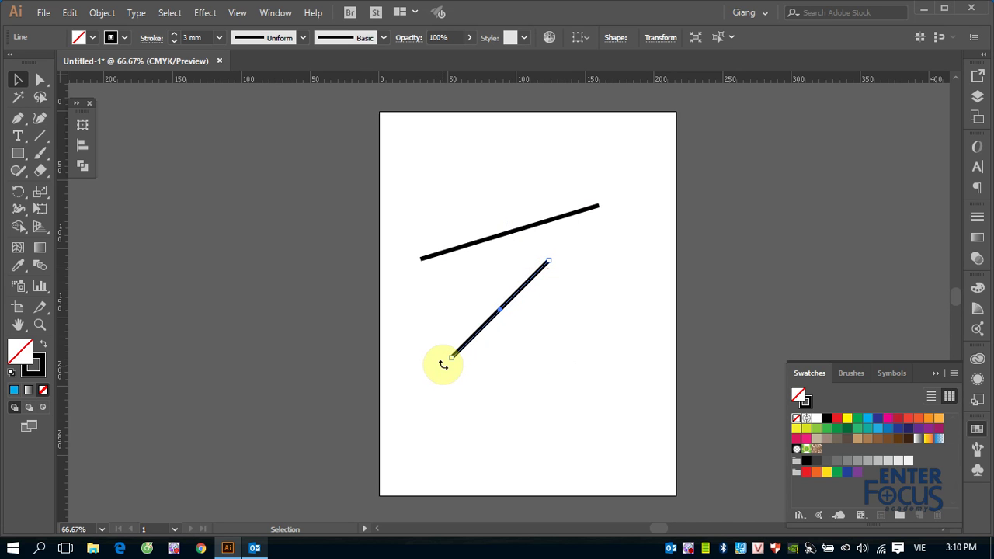
pyautogui.moveTo(442, 365)
pyautogui.mouseDown()
pyautogui.moveTo(492, 390)
pyautogui.moveTo(528, 393)
pyautogui.moveTo(456, 382)
pyautogui.moveTo(417, 349)
pyautogui.moveTo(445, 377)
pyautogui.moveTo(433, 364)
pyautogui.mouseUp()
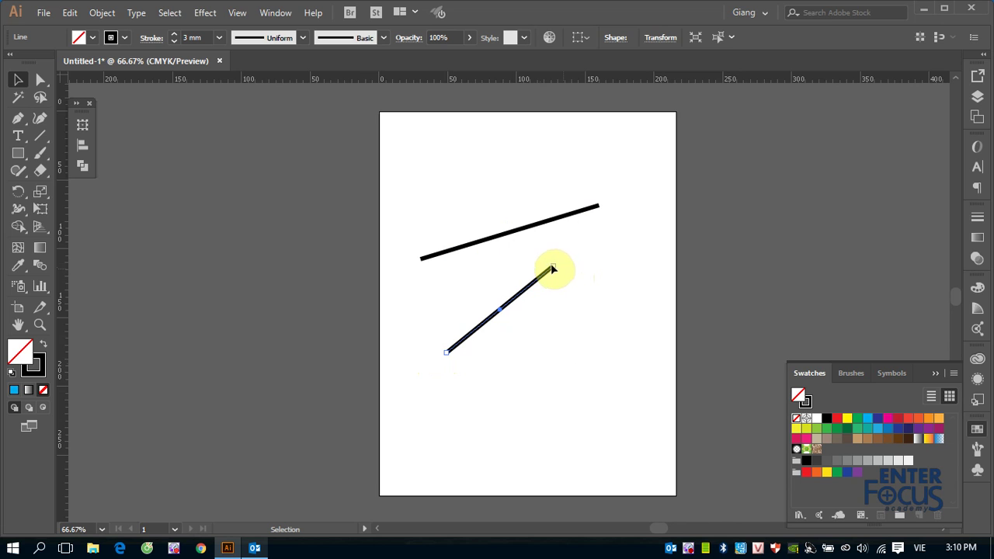
pyautogui.moveTo(553, 268)
pyautogui.mouseDown()
pyautogui.moveTo(532, 227)
pyautogui.moveTo(583, 311)
pyautogui.mouseUp()
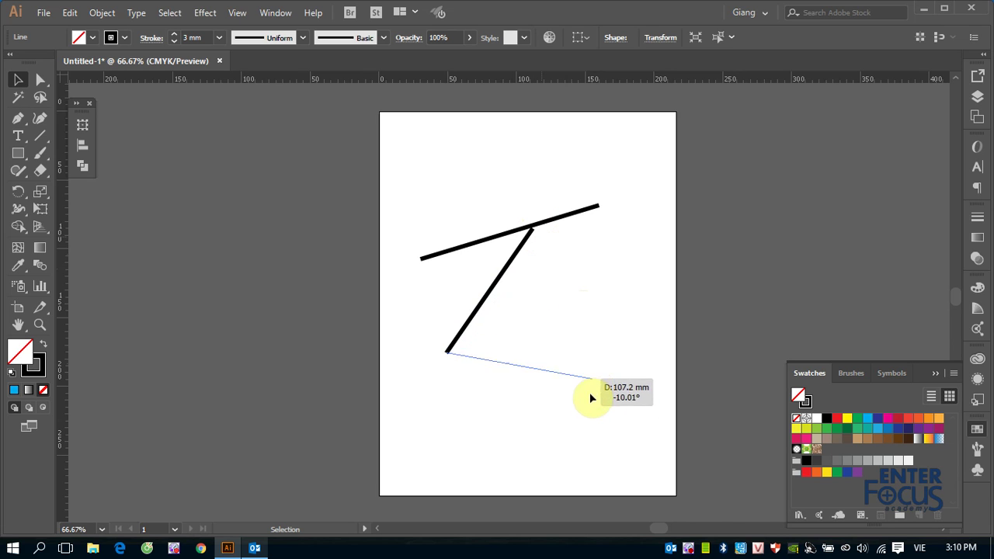
pyautogui.moveTo(583, 312)
pyautogui.mouseDown()
pyautogui.moveTo(525, 228)
pyautogui.moveTo(415, 225)
pyautogui.moveTo(595, 293)
pyautogui.moveTo(604, 315)
pyautogui.moveTo(574, 262)
pyautogui.mouseUp()
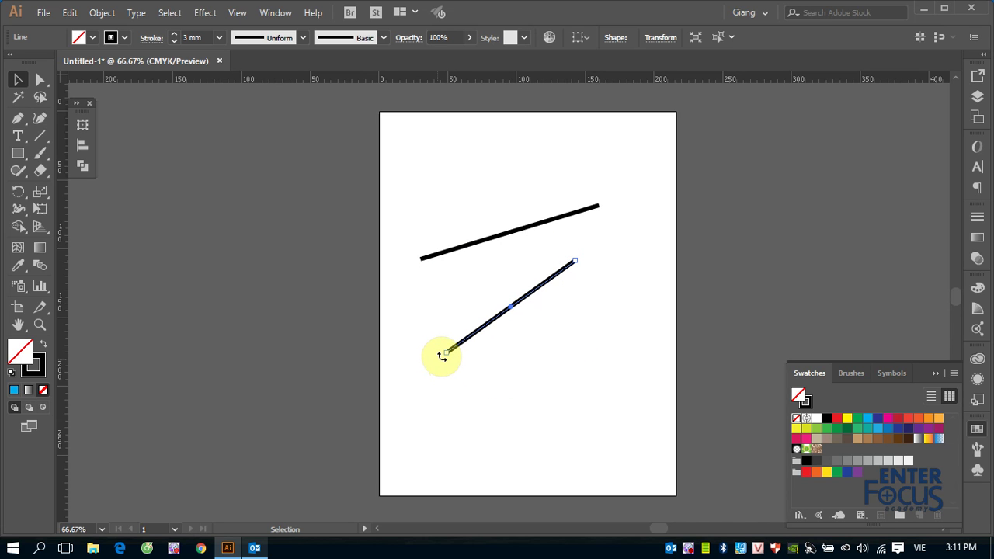
pyautogui.moveTo(442, 356)
pyautogui.mouseDown()
pyautogui.moveTo(506, 395)
pyautogui.moveTo(421, 318)
pyautogui.mouseUp()
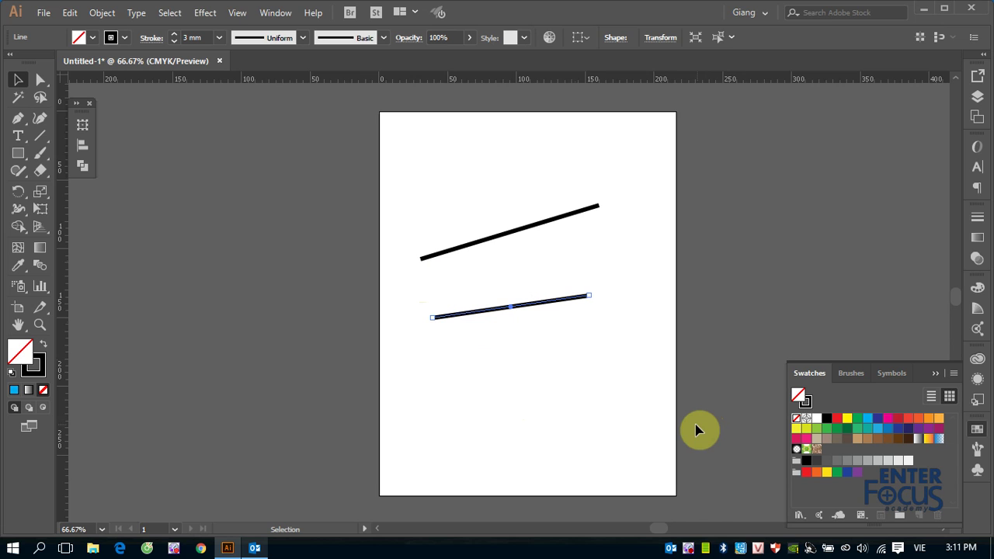
# - Level the lower line's right end to make it horizontal, then marquee-select both lines
pyautogui.click(35, 140)
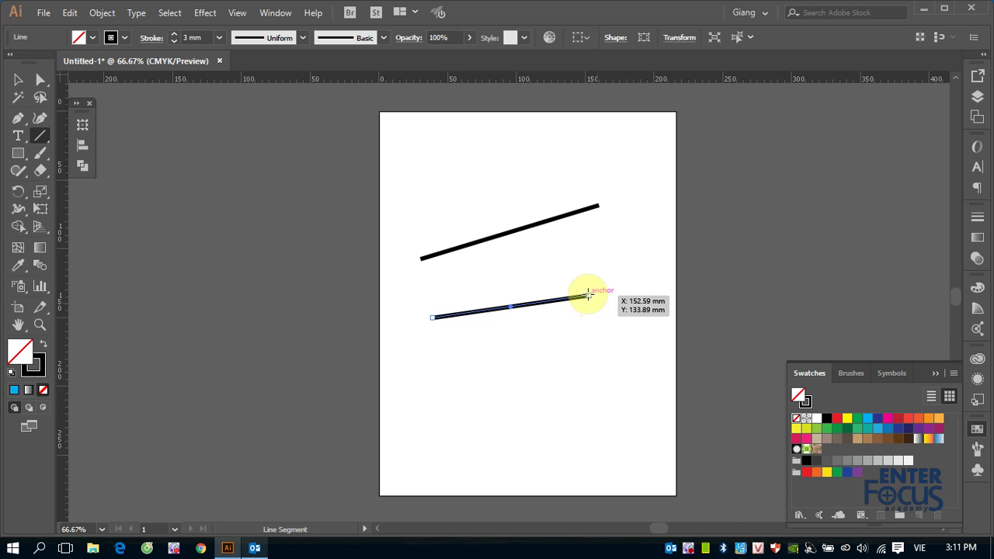
pyautogui.moveTo(587, 295); pyautogui.dragTo(590, 314)
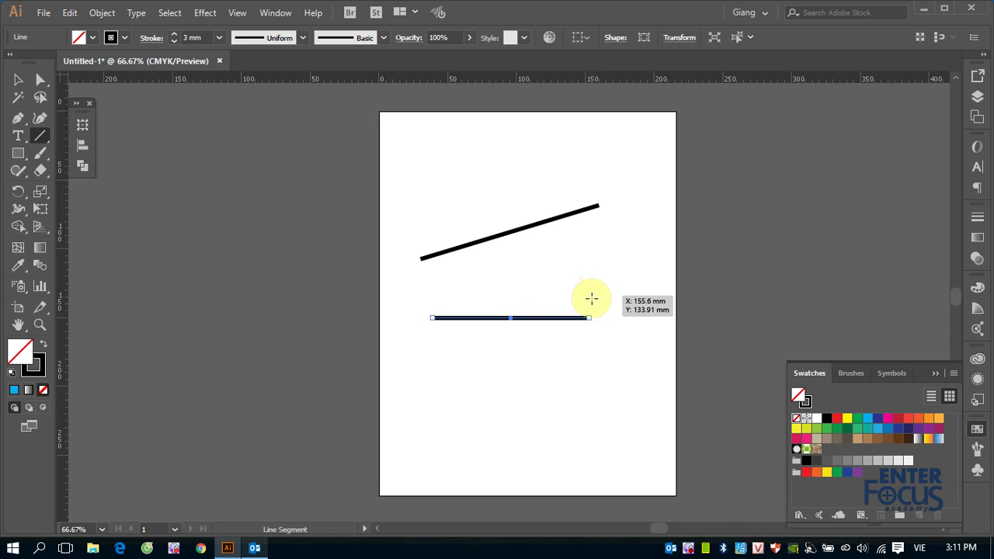
pyautogui.click(588, 344)
pyautogui.click(534, 318)
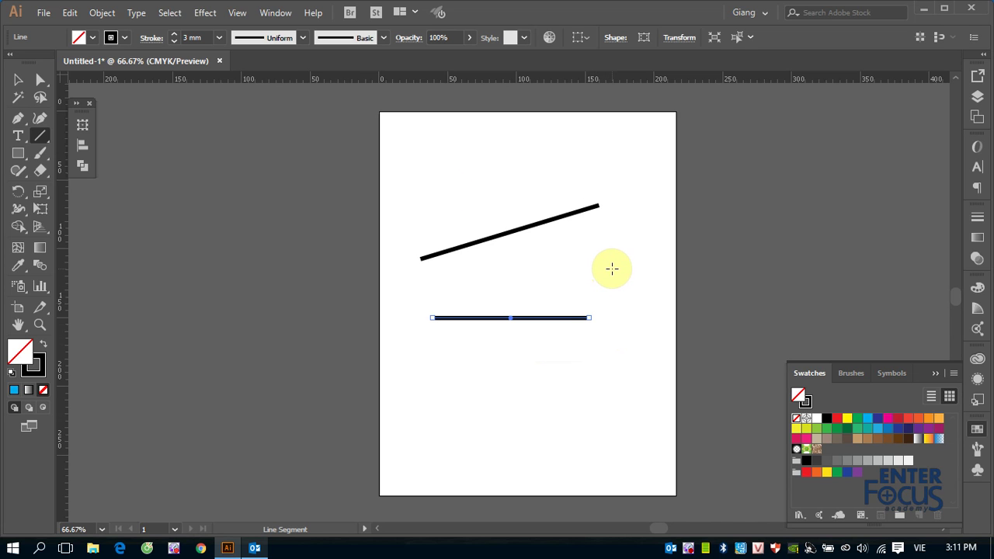
pyautogui.click(18, 79)
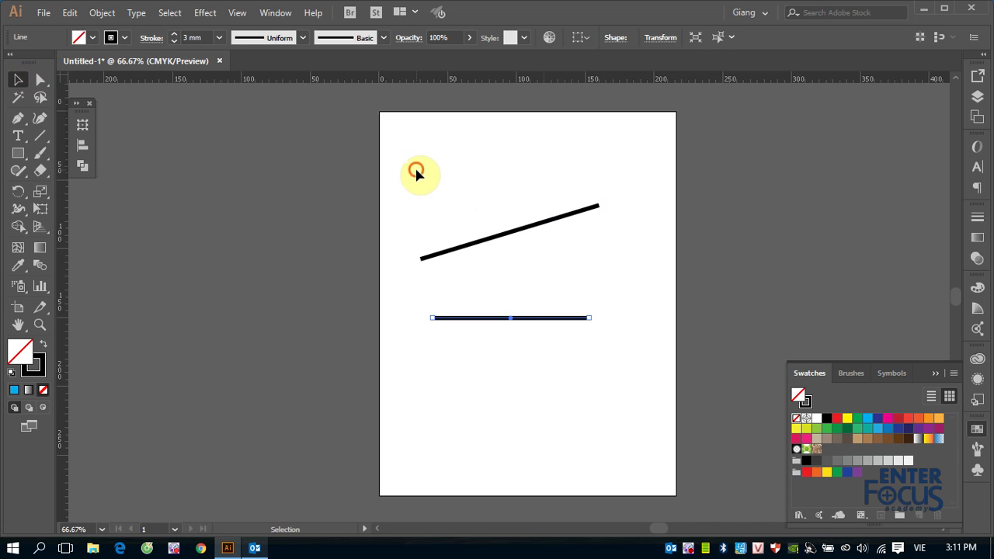
pyautogui.moveTo(416, 174); pyautogui.dragTo(701, 422)
# - Delete both lines, then switch to the Arc Tool and briefly view its options
pyautogui.press('Delete')
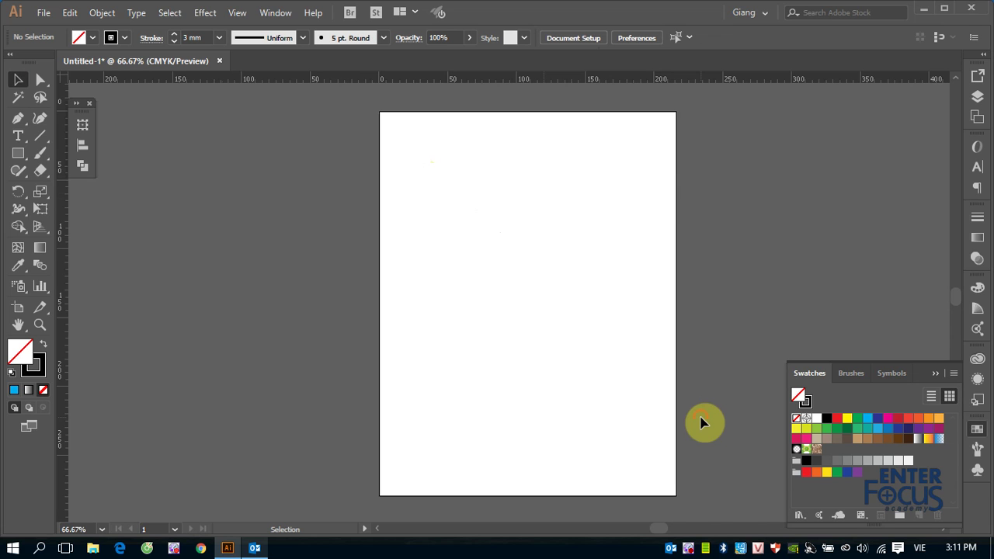
pyautogui.click(40, 136)
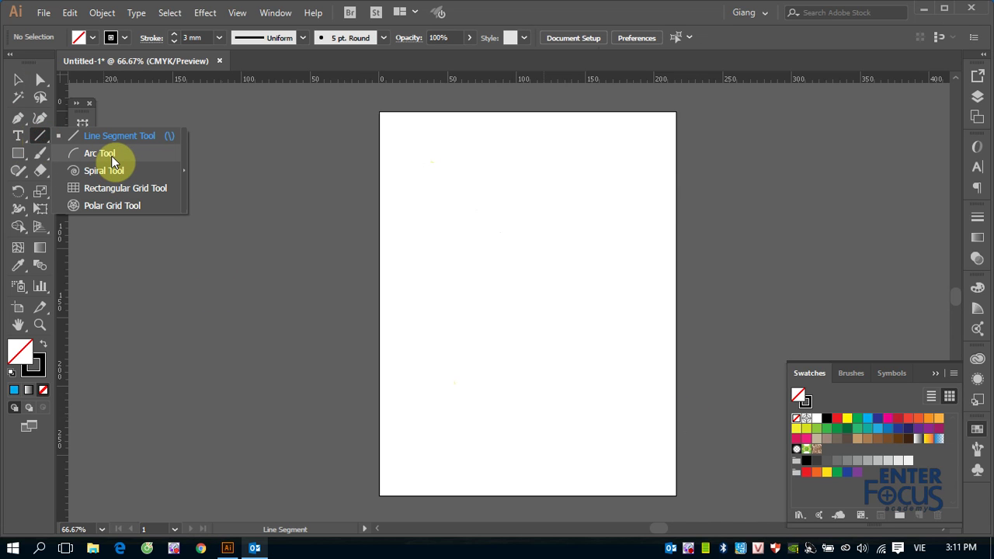
pyautogui.click(111, 158)
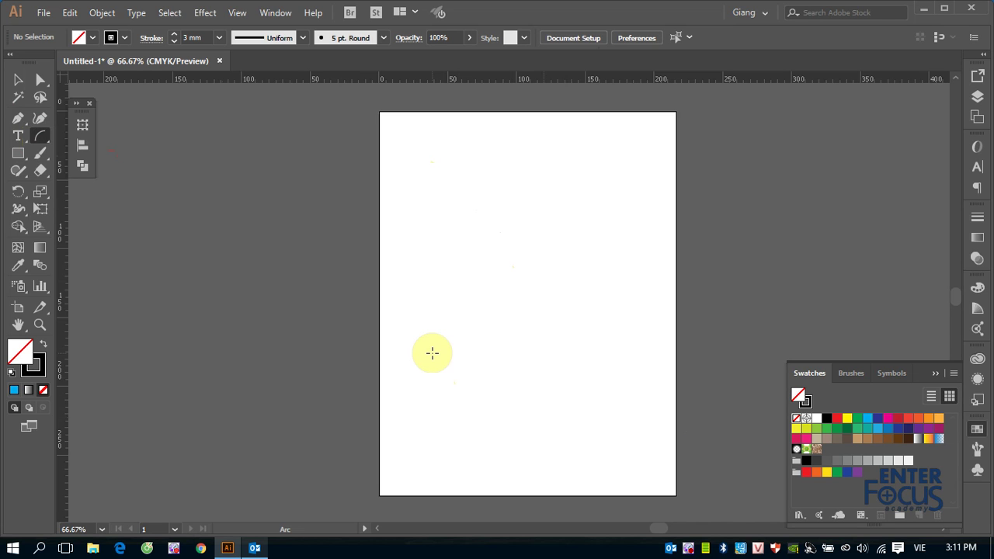
pyautogui.click(432, 354)
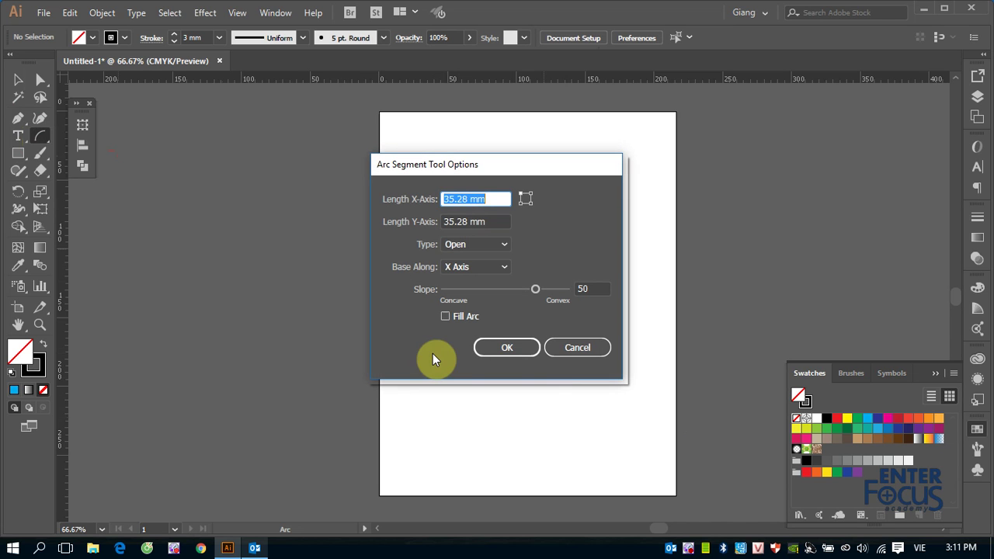
pyautogui.click(566, 350)
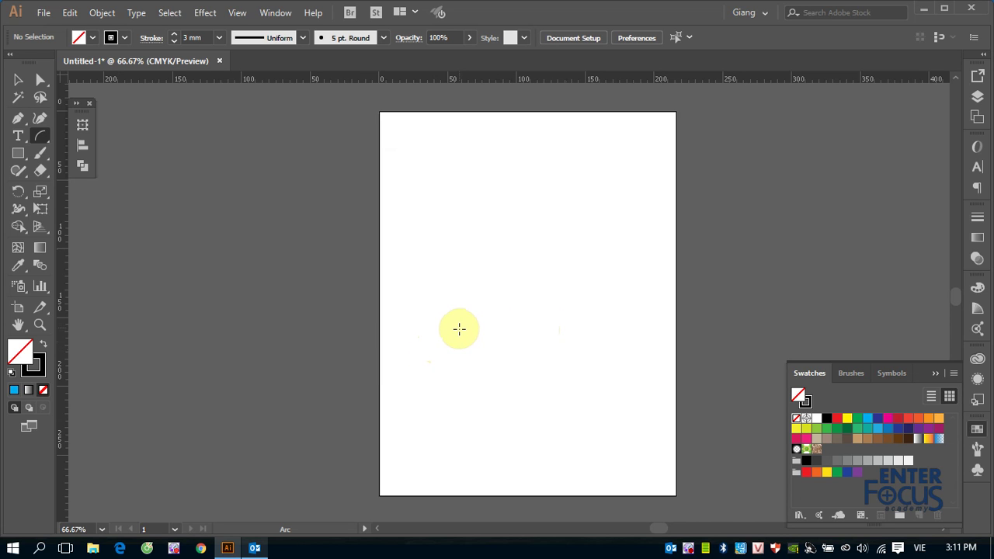
pyautogui.moveTo(435, 346); pyautogui.dragTo(527, 230)
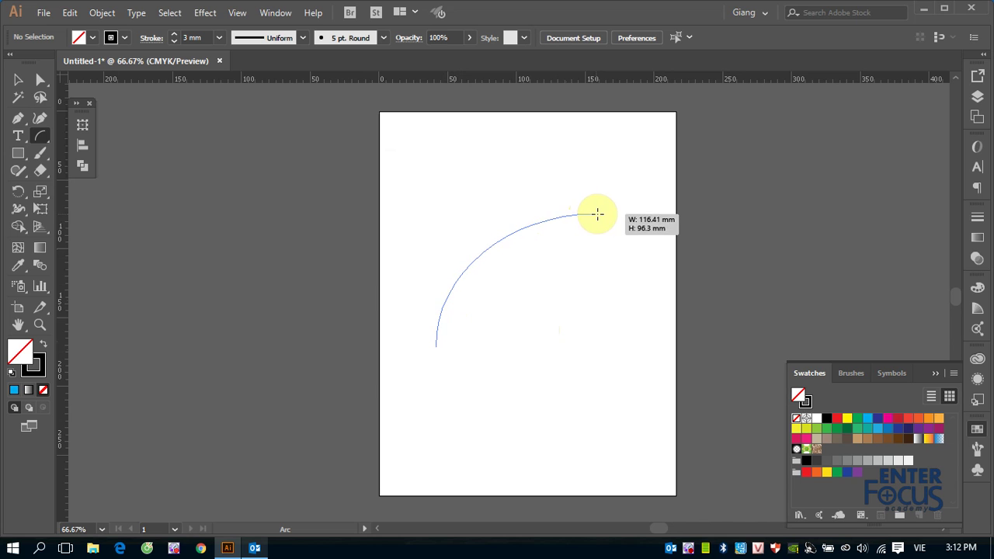
pyautogui.moveTo(527, 230)
pyautogui.mouseDown()
pyautogui.moveTo(493, 224)
pyautogui.moveTo(646, 240)
pyautogui.moveTo(612, 159)
pyautogui.mouseUp()
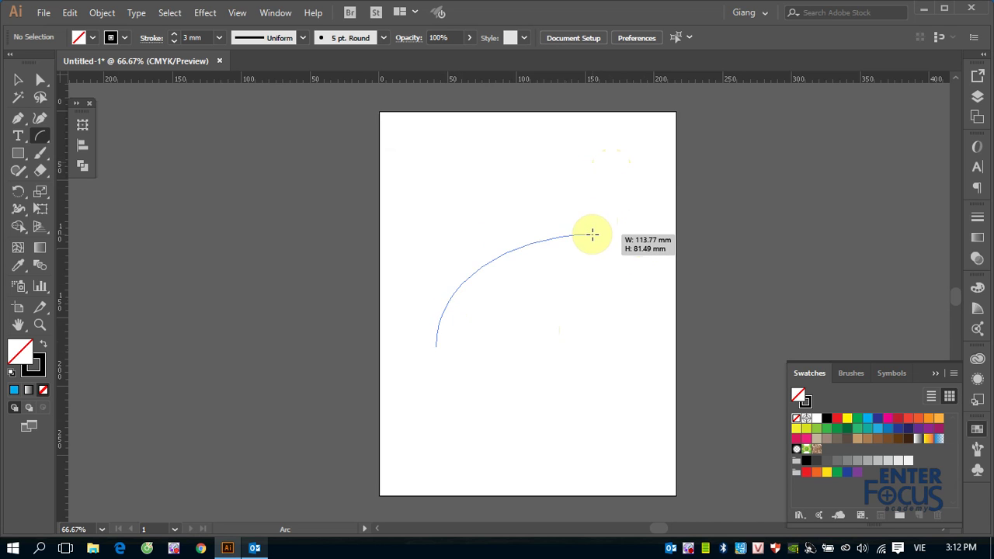
pyautogui.moveTo(612, 160)
pyautogui.mouseDown()
pyautogui.moveTo(404, 177)
pyautogui.moveTo(571, 205)
pyautogui.moveTo(628, 191)
pyautogui.moveTo(661, 197)
pyautogui.moveTo(517, 202)
pyautogui.moveTo(660, 199)
pyautogui.moveTo(572, 199)
pyautogui.moveTo(581, 146)
pyautogui.moveTo(601, 224)
pyautogui.moveTo(604, 190)
pyautogui.mouseUp()
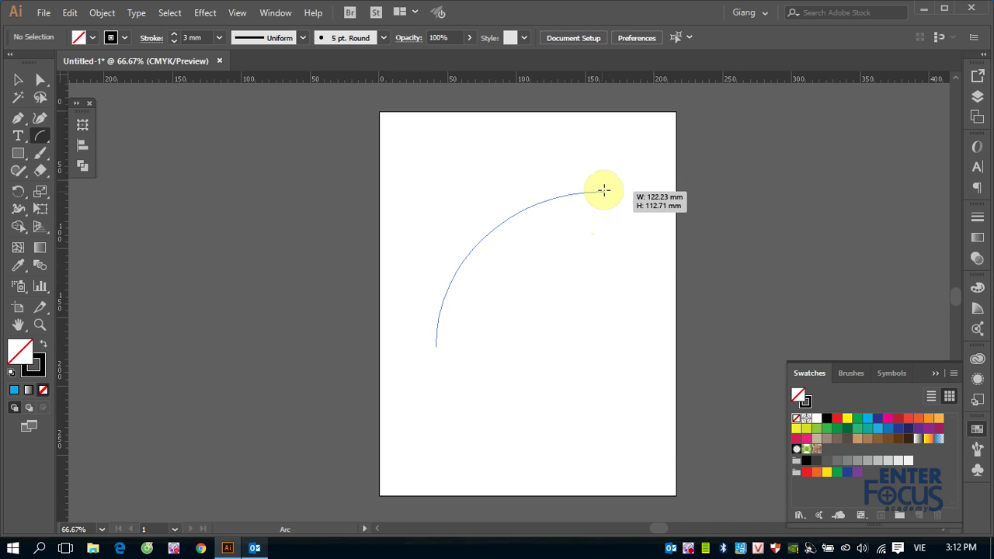
pyautogui.moveTo(604, 190); pyautogui.dragTo(604, 190)
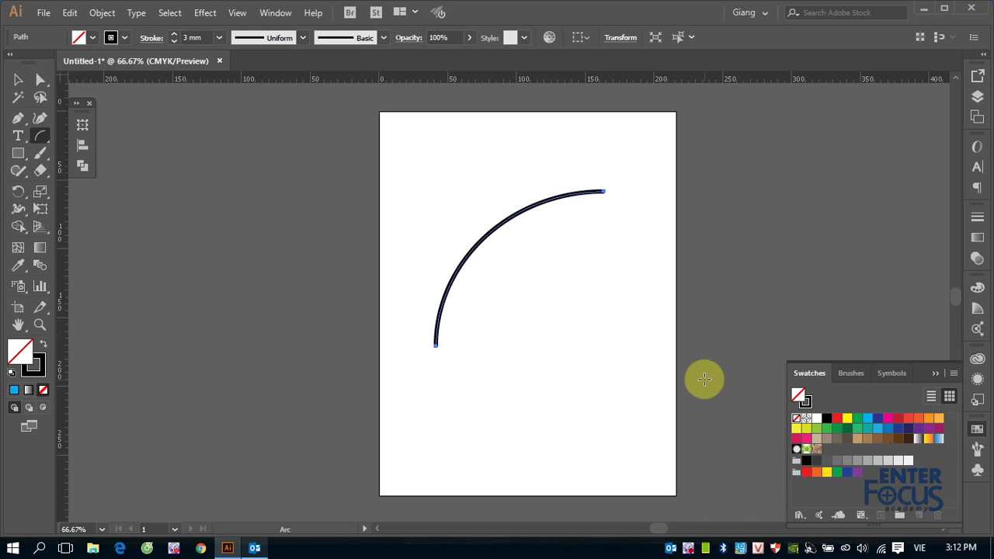
pyautogui.click(17, 79)
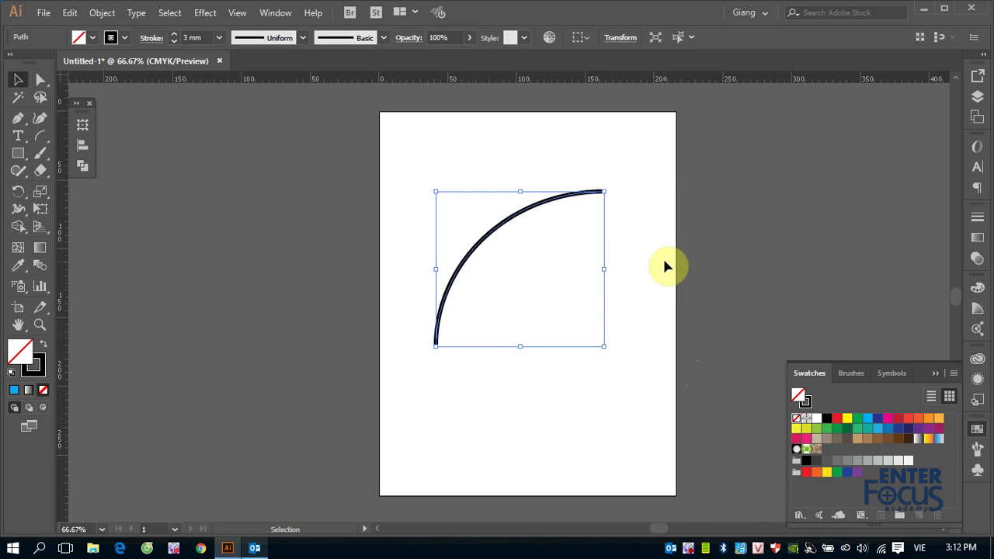
pyautogui.press('Delete')
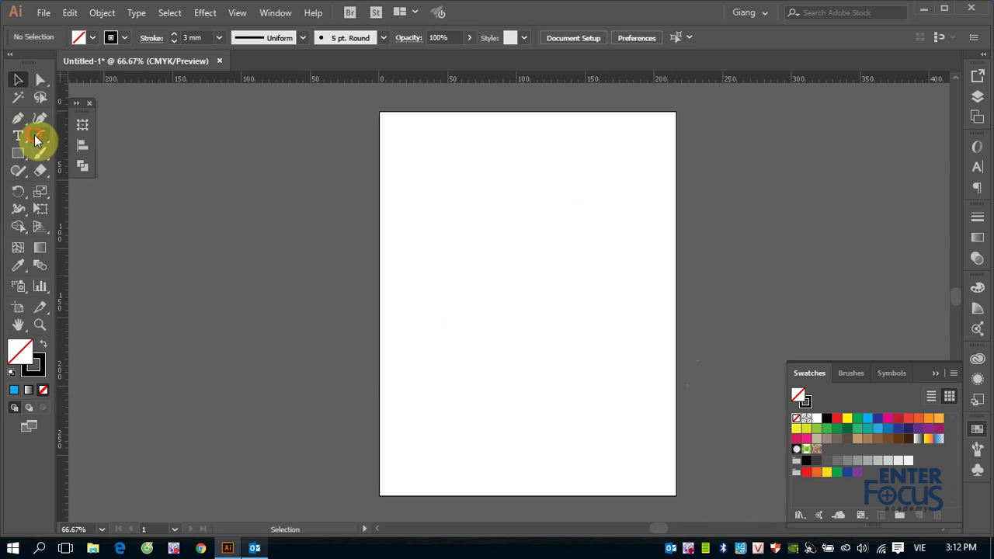
pyautogui.click(39, 135)
pyautogui.click(453, 332)
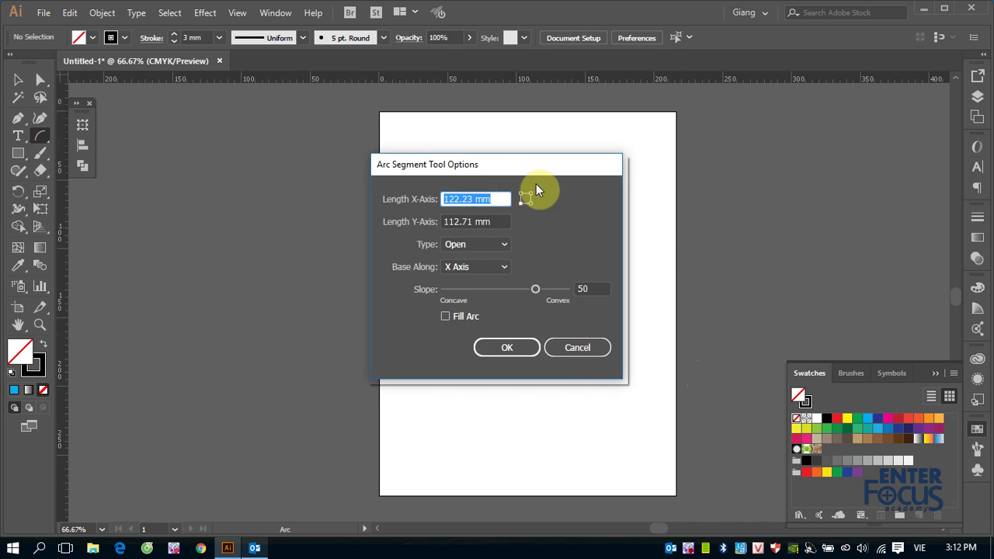
pyautogui.moveTo(489, 164); pyautogui.dragTo(256, 161)
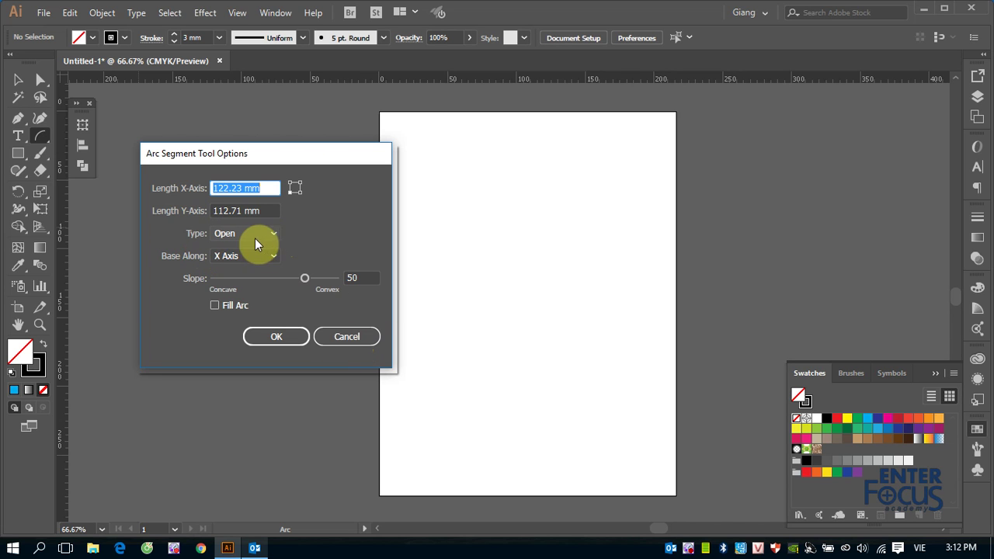
pyautogui.click(276, 233)
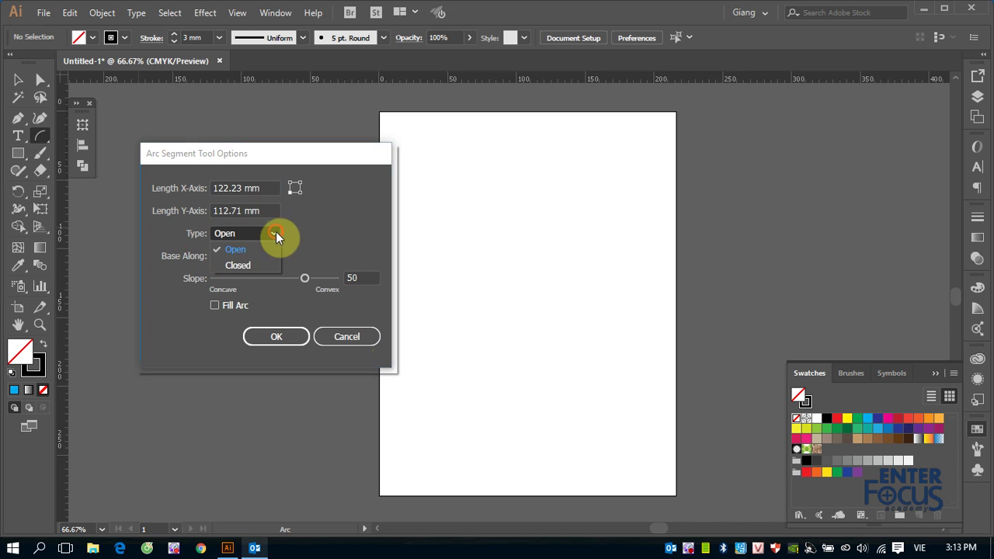
pyautogui.click(245, 264)
pyautogui.click(265, 339)
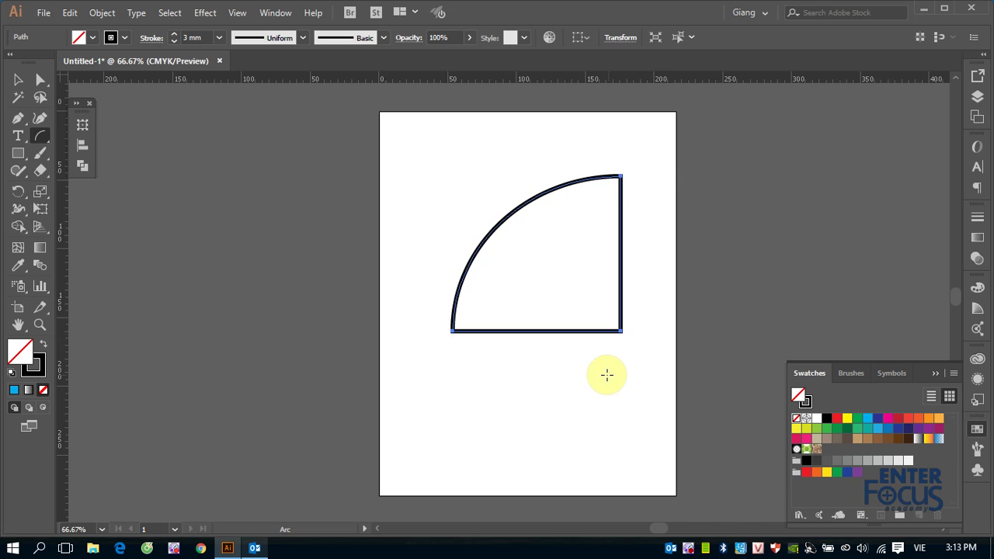
pyautogui.click(18, 79)
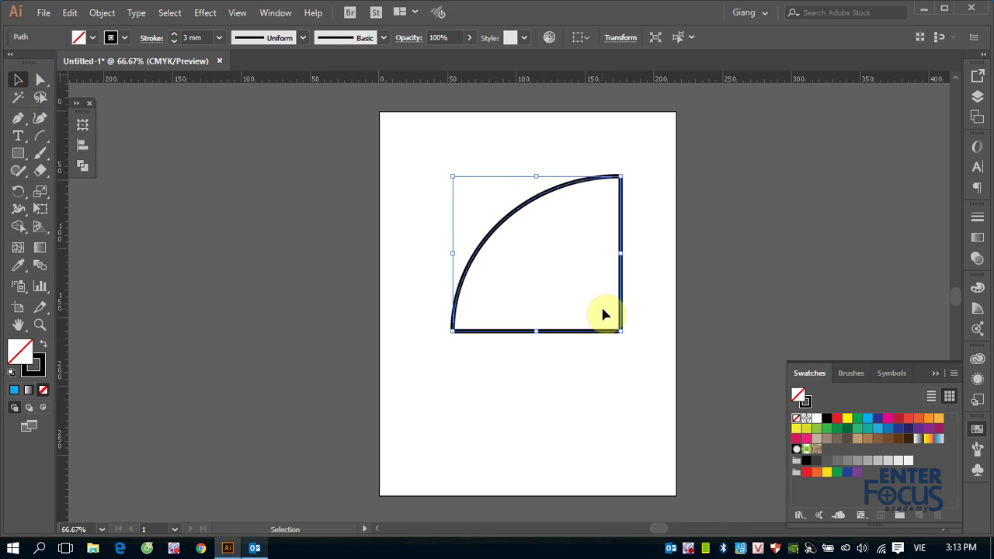
pyautogui.press('Delete')
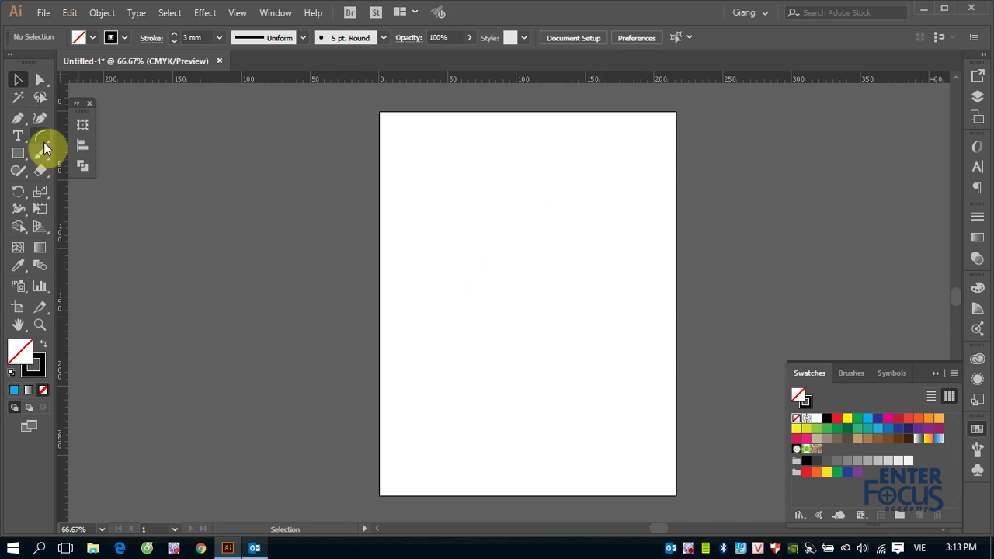
# - In Arc Segment Tool Options, create an open arc based along the Y Axis
pyautogui.click(42, 136)
pyautogui.click(481, 269)
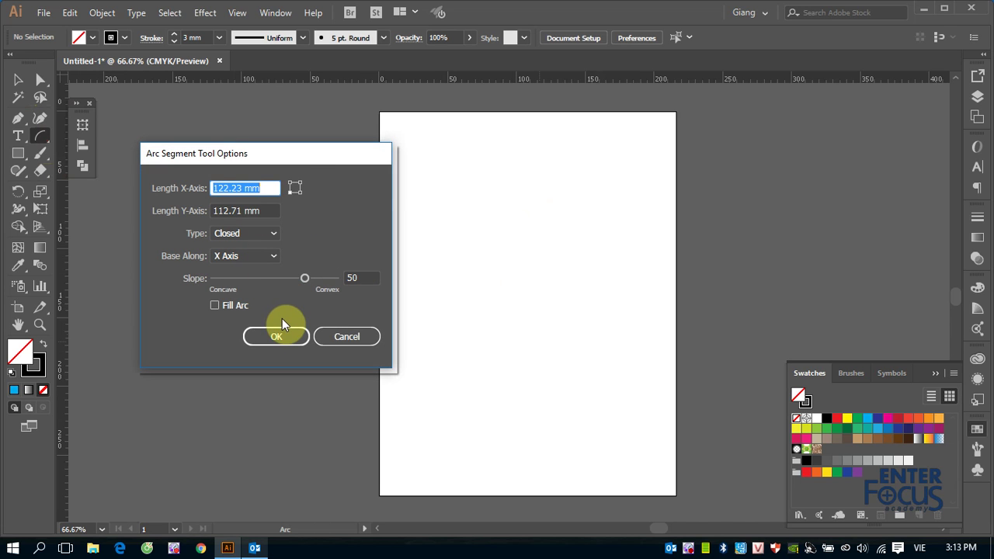
pyautogui.doubleClick(243, 188)
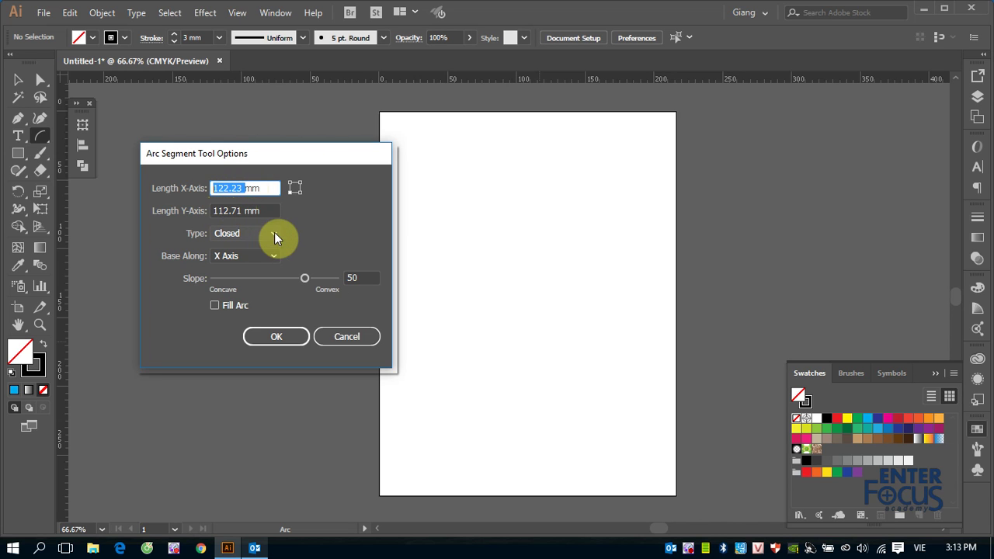
pyautogui.click(274, 232)
pyautogui.click(254, 248)
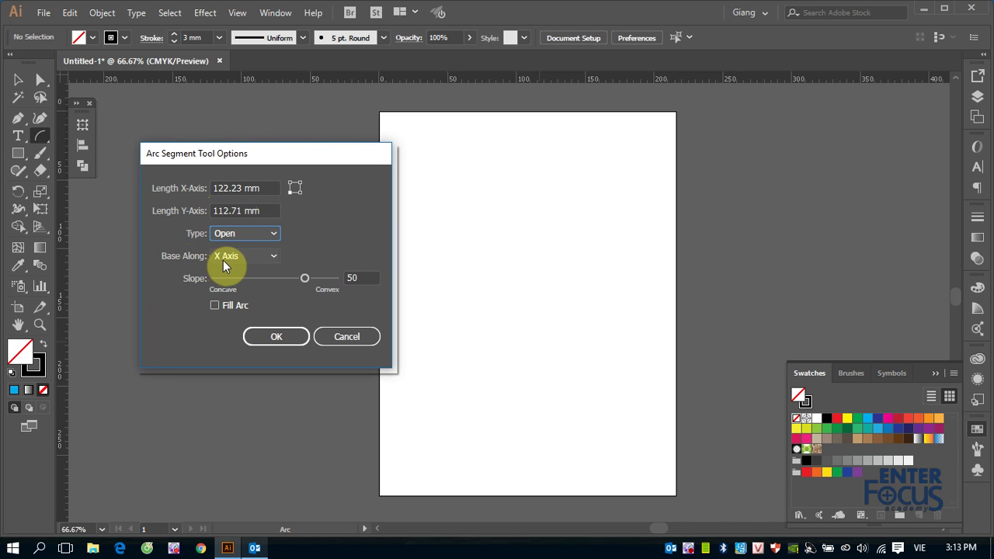
pyautogui.click(272, 255)
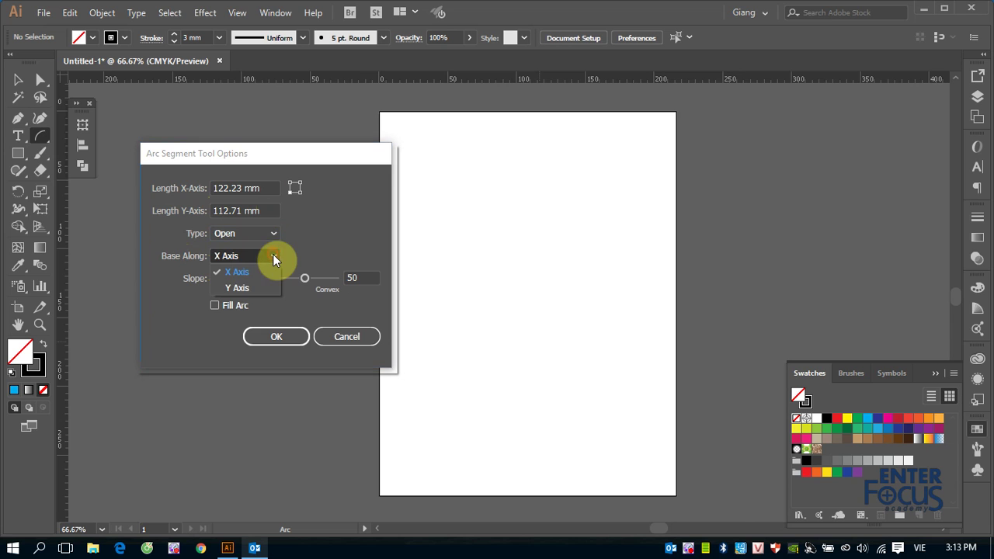
pyautogui.click(247, 289)
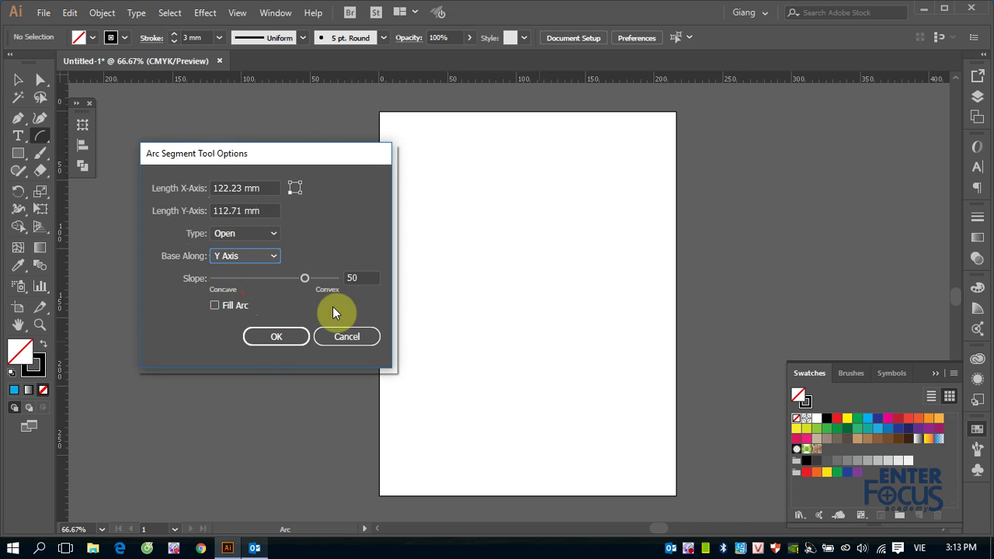
pyautogui.click(278, 334)
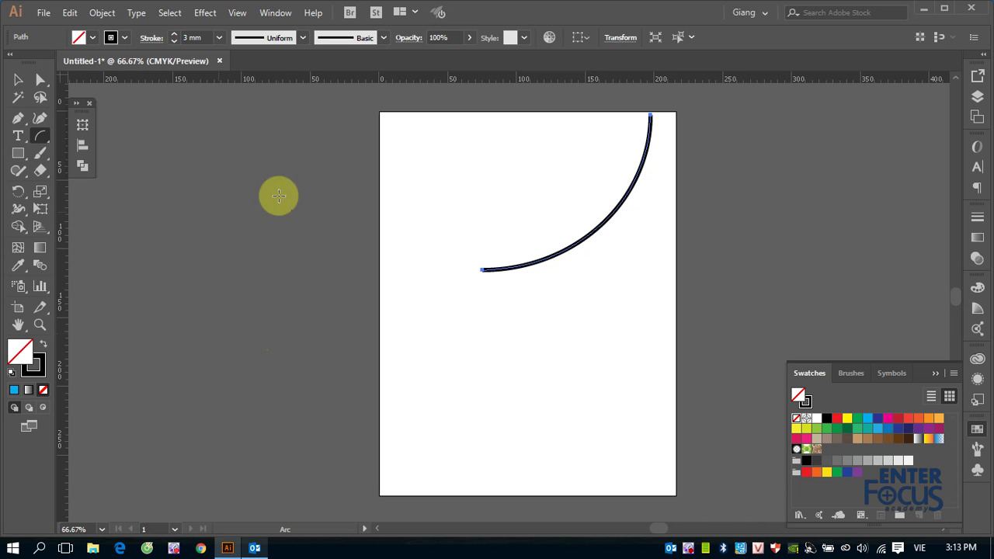
# - Add a second arc based along the X Axis with its slope raised to 57
pyautogui.click(467, 350)
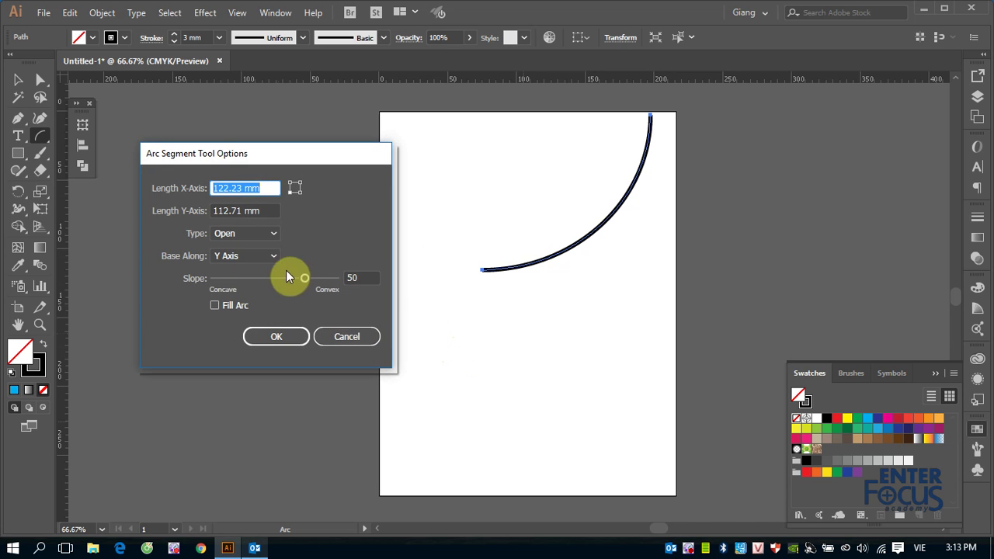
pyautogui.click(274, 255)
pyautogui.click(261, 268)
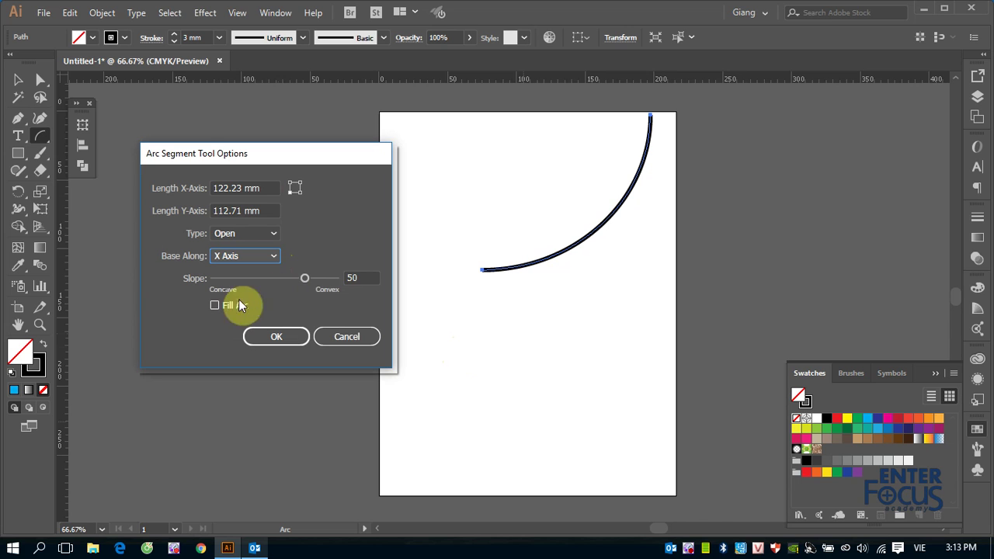
pyautogui.moveTo(305, 278)
pyautogui.mouseDown()
pyautogui.moveTo(249, 278)
pyautogui.moveTo(331, 278)
pyautogui.mouseUp()
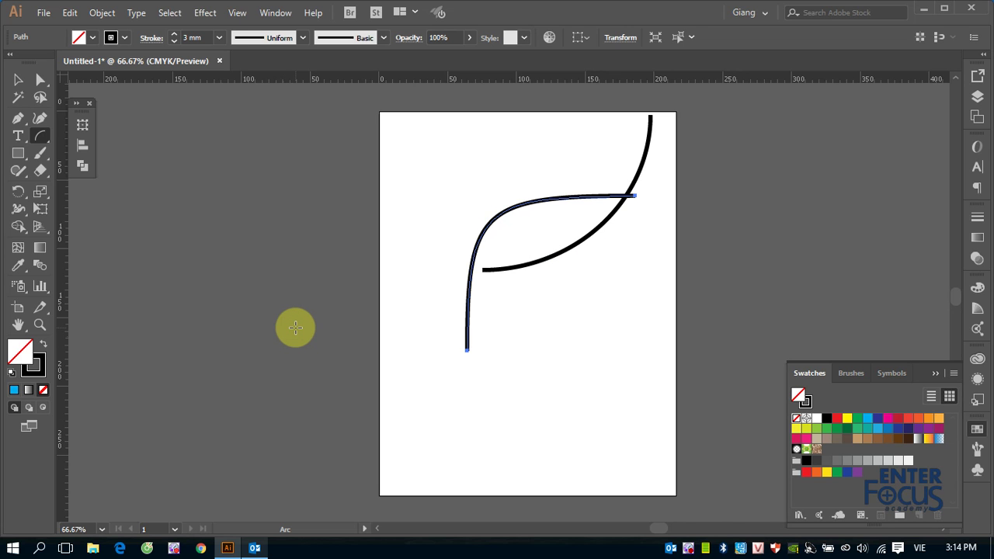
# - Select and delete both arcs, leaving the artboard empty
pyautogui.click(18, 80)
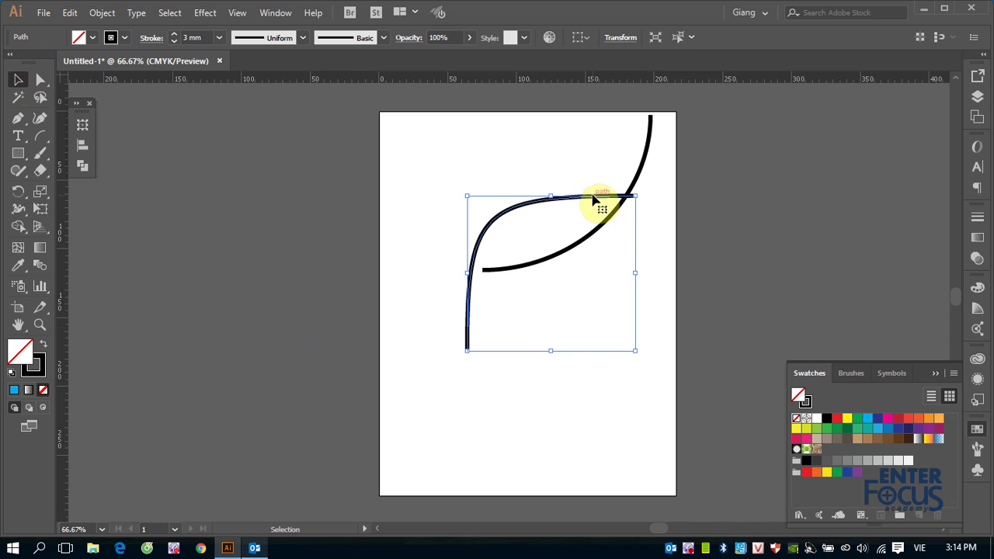
pyautogui.press('Delete')
pyautogui.click(605, 231)
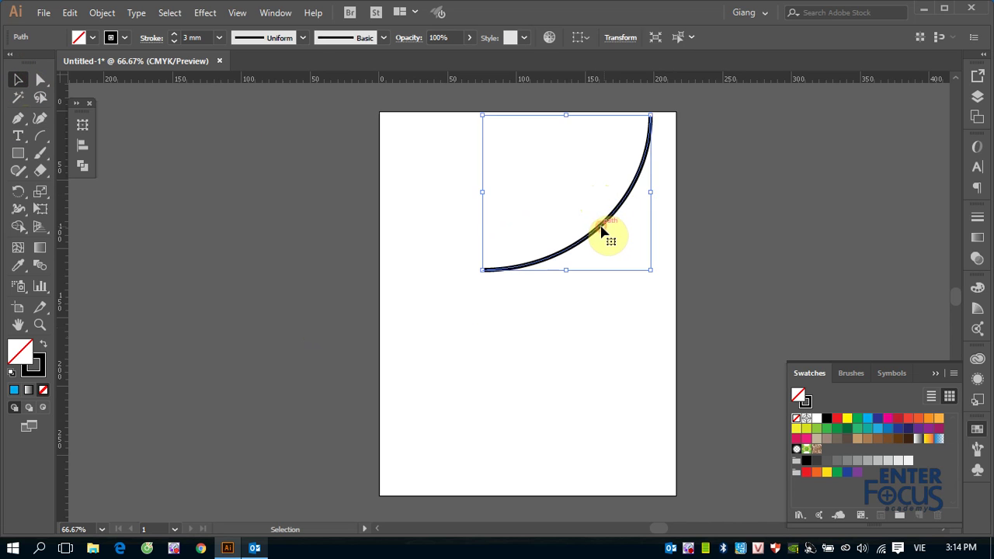
pyautogui.press('Delete')
# - Drag an 84 × 64 mm arc from left-centre to top right, flexing its curve with arrow keys
pyautogui.click(39, 136)
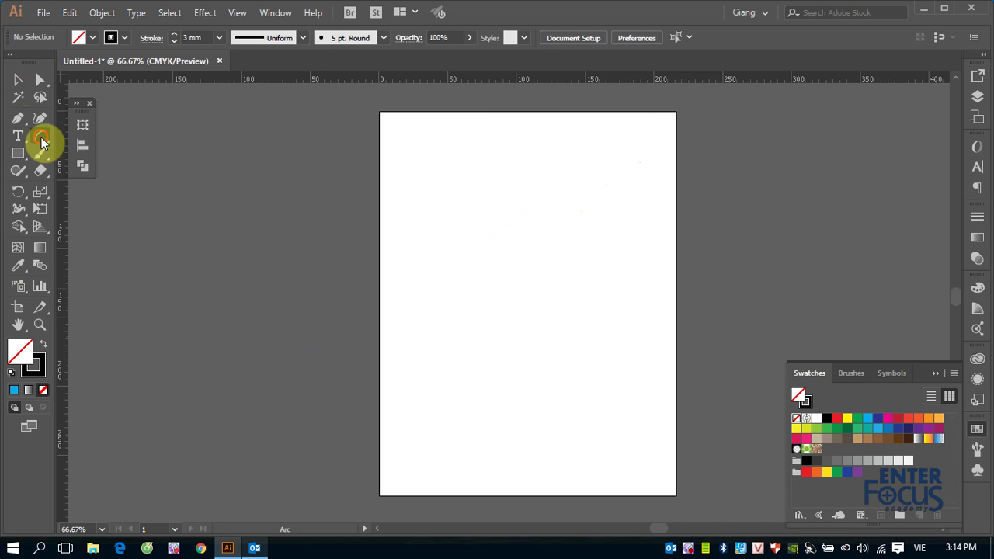
pyautogui.moveTo(445, 231); pyautogui.dragTo(561, 145)
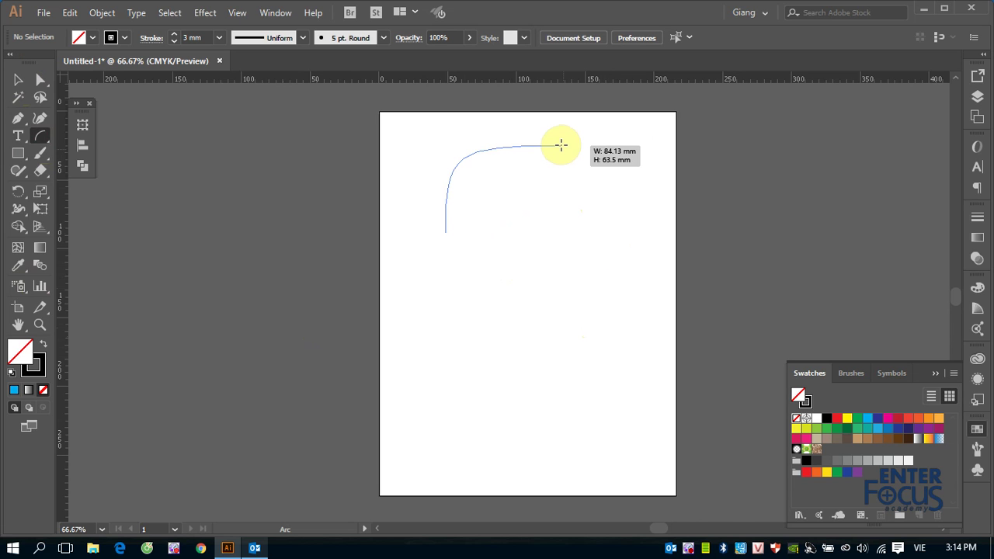
pyautogui.press('Down')
pyautogui.press('Down')
pyautogui.press('Down')
pyautogui.press('Down')
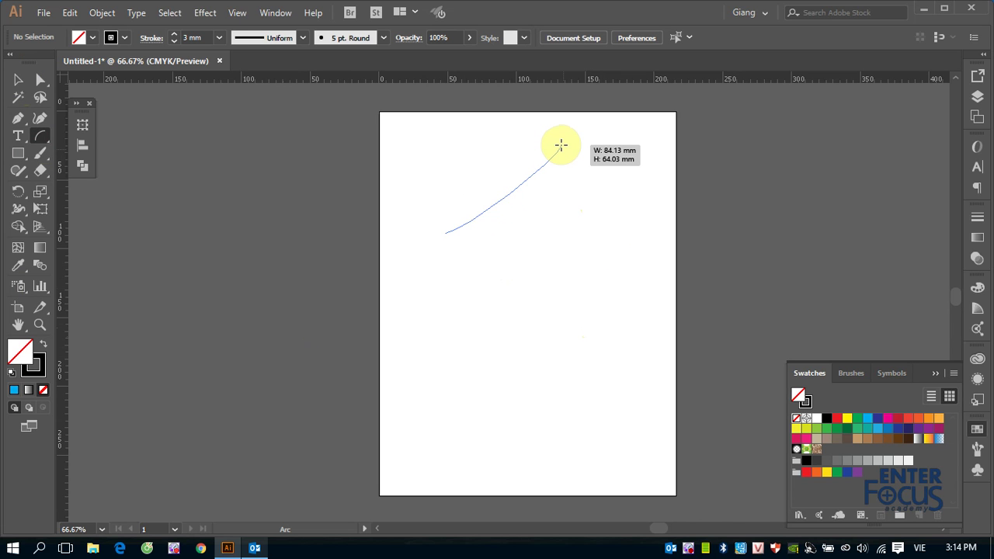
pyautogui.press('Down')
pyautogui.press('Down')
pyautogui.press('Down')
pyautogui.press('Down')
pyautogui.press('Down')
pyautogui.press('Down')
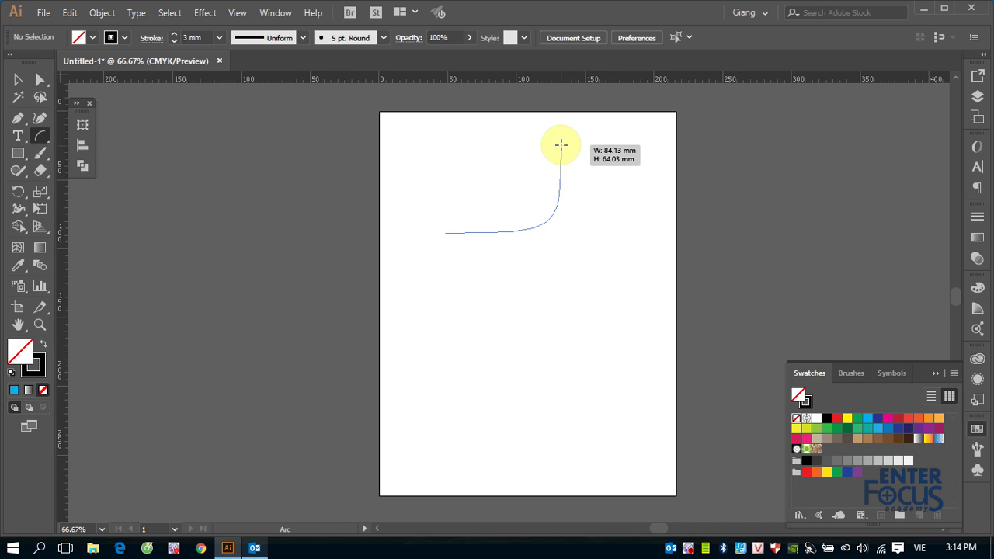
pyautogui.press('Up')
pyautogui.press('Up')
pyautogui.press('Up')
pyautogui.press('Up')
pyautogui.press('Up')
pyautogui.press('Up')
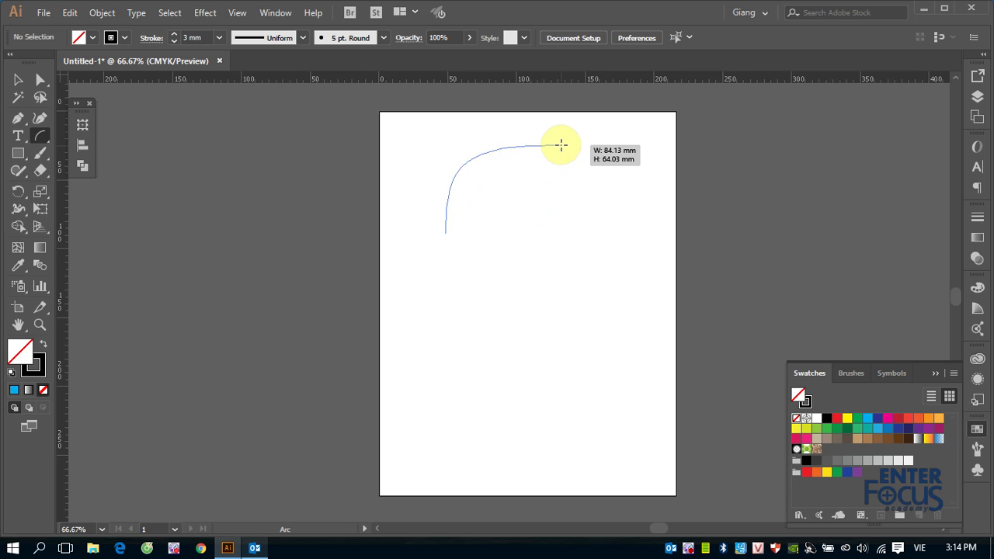
pyautogui.press('Up')
pyautogui.press('Up')
pyautogui.press('Down')
pyautogui.press('Down')
pyautogui.press('Down')
pyautogui.press('Down')
pyautogui.press('Down')
pyautogui.press('Down')
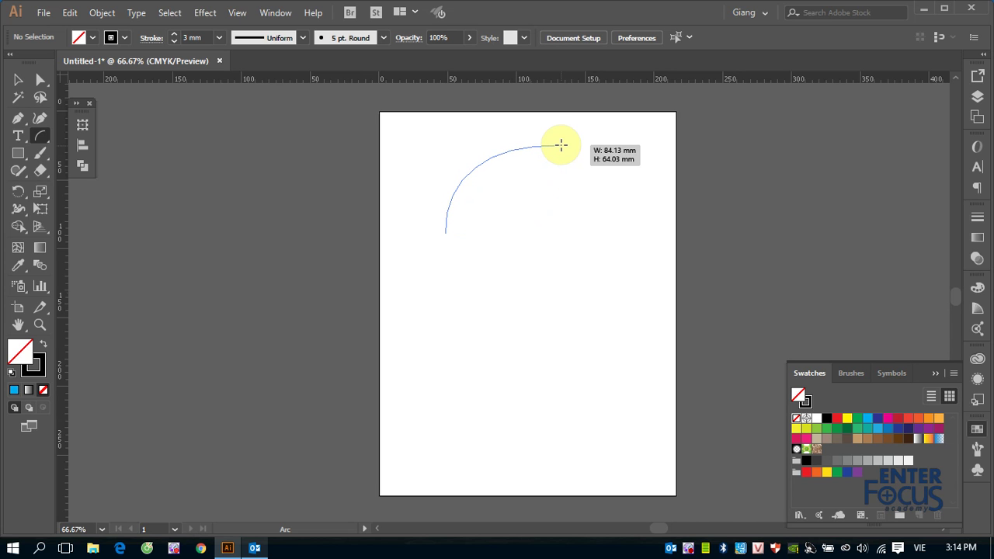
pyautogui.press('Down')
pyautogui.press('Down')
pyautogui.press('Down')
pyautogui.press('Down')
pyautogui.press('Down')
pyautogui.press('Down')
pyautogui.press('Down')
pyautogui.press('Down')
pyautogui.press('Down')
pyautogui.press('Down')
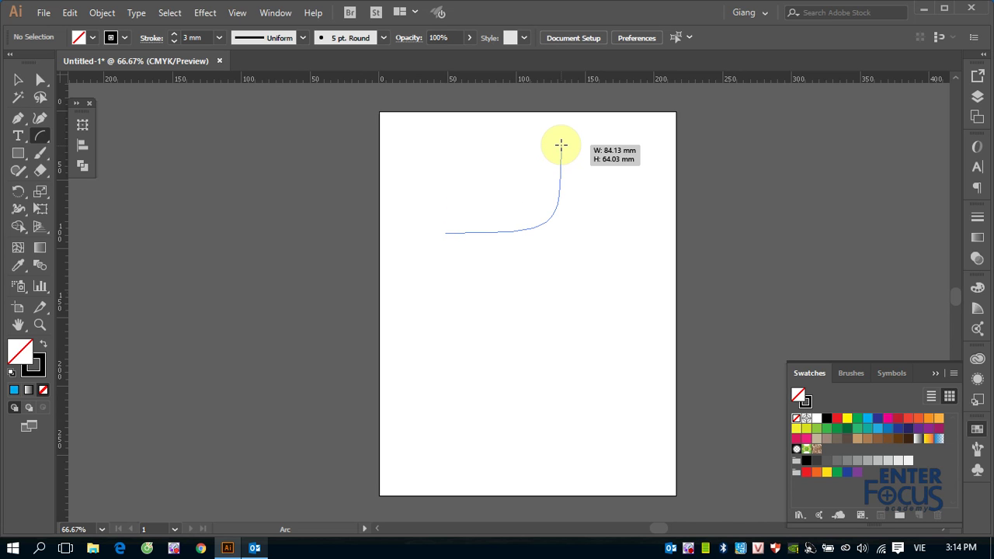
pyautogui.press('Up')
pyautogui.press('Up')
pyautogui.press('Up')
pyautogui.press('Up')
pyautogui.press('Up')
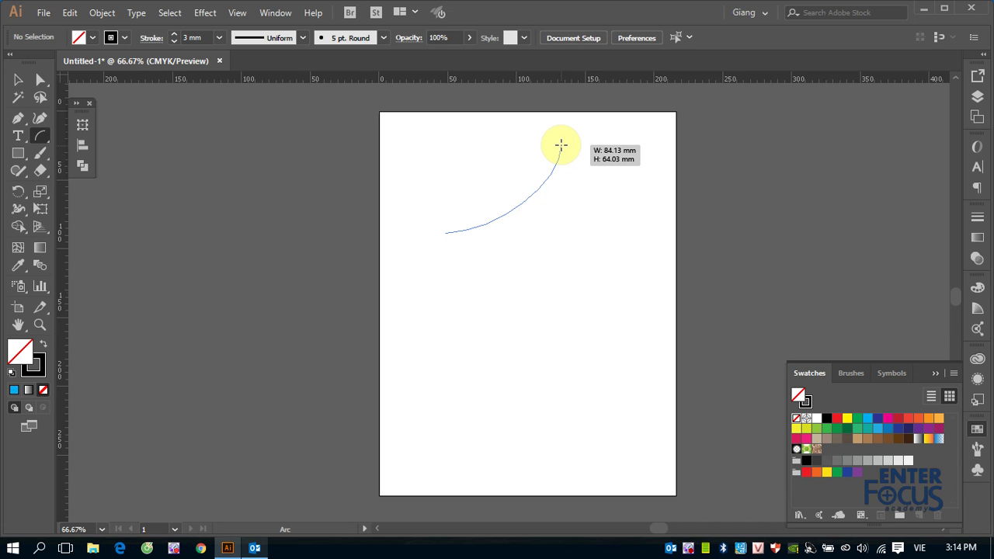
pyautogui.press('Down')
pyautogui.press('Down')
pyautogui.press('Down')
pyautogui.press('Down')
pyautogui.press('Down')
pyautogui.press('Down')
pyautogui.press('Down')
pyautogui.press('Down')
pyautogui.press('Down')
pyautogui.press('Down')
pyautogui.press('Down')
pyautogui.press('Down')
pyautogui.press('Up')
pyautogui.press('Up')
pyautogui.press('Up')
pyautogui.press('Up')
pyautogui.press('Up')
pyautogui.press('Up')
pyautogui.press('Up')
pyautogui.press('Up')
pyautogui.press('Up')
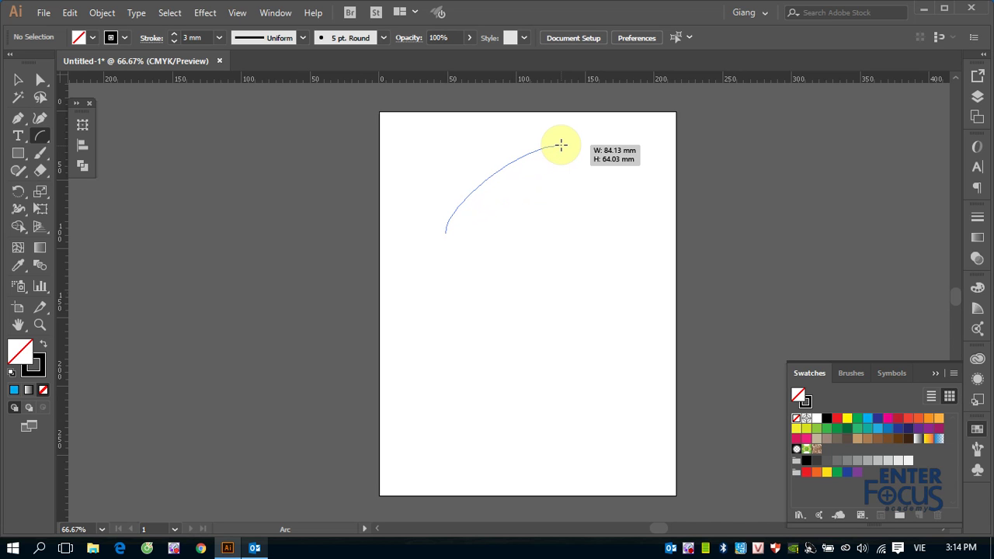
pyautogui.press('Up')
pyautogui.press('Up')
pyautogui.press('Up')
pyautogui.press('Up')
pyautogui.press('Up')
pyautogui.press('Up')
pyautogui.press('Up')
pyautogui.press('Up')
pyautogui.press('Up')
pyautogui.press('Up')
pyautogui.press('Up')
pyautogui.press('Up')
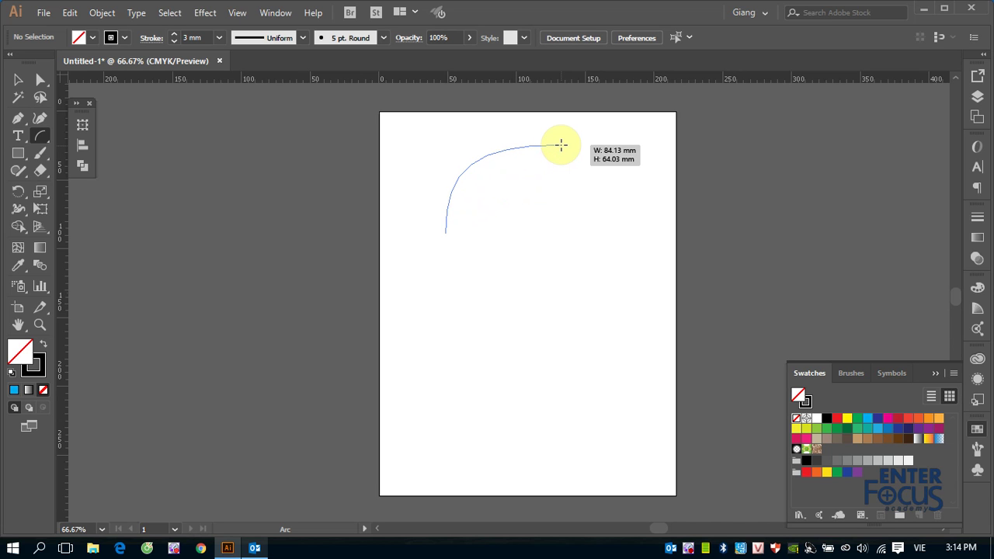
pyautogui.press('Up')
pyautogui.press('Up')
pyautogui.press('Up')
pyautogui.press('Down')
pyautogui.press('Down')
pyautogui.press('Down')
pyautogui.press('Down')
pyautogui.press('Down')
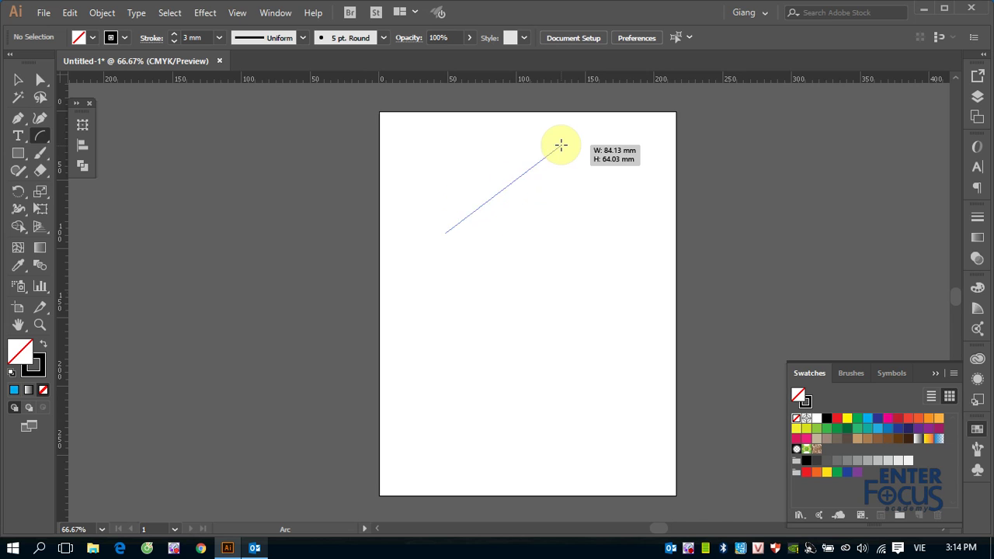
pyautogui.press('Down')
pyautogui.press('Down')
pyautogui.press('Down')
pyautogui.press('Up')
pyautogui.press('Up')
pyautogui.press('Up')
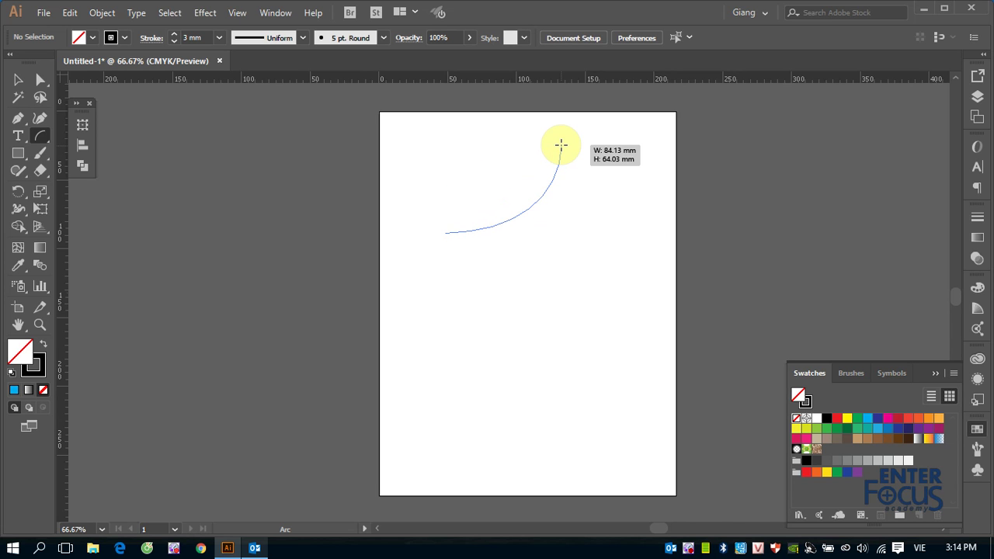
pyautogui.press('Up')
pyautogui.press('Up')
pyautogui.moveTo(561, 144); pyautogui.dragTo(561, 144)
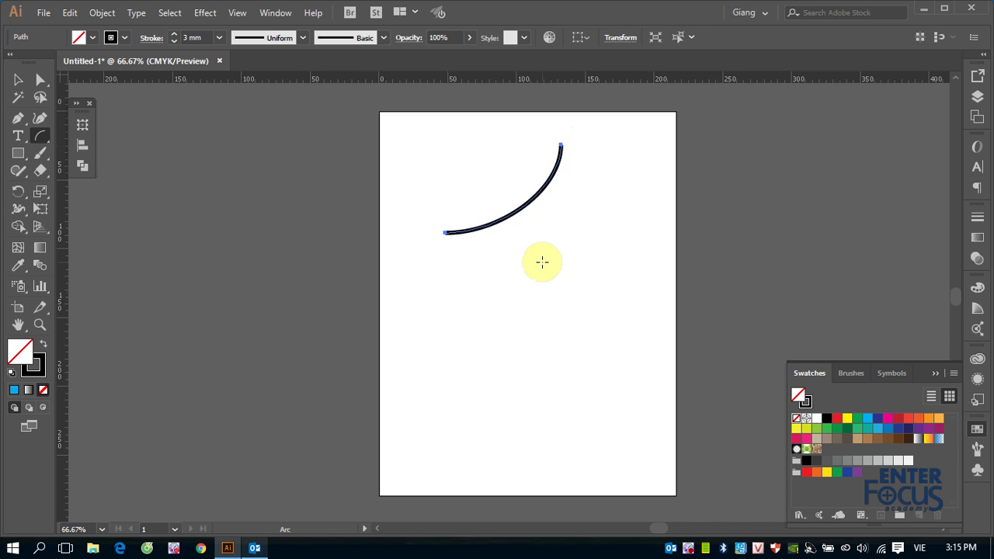
# - Add a second 84.13 × 64.03 mm arc starting at the first arc's endpoint
pyautogui.click(18, 80)
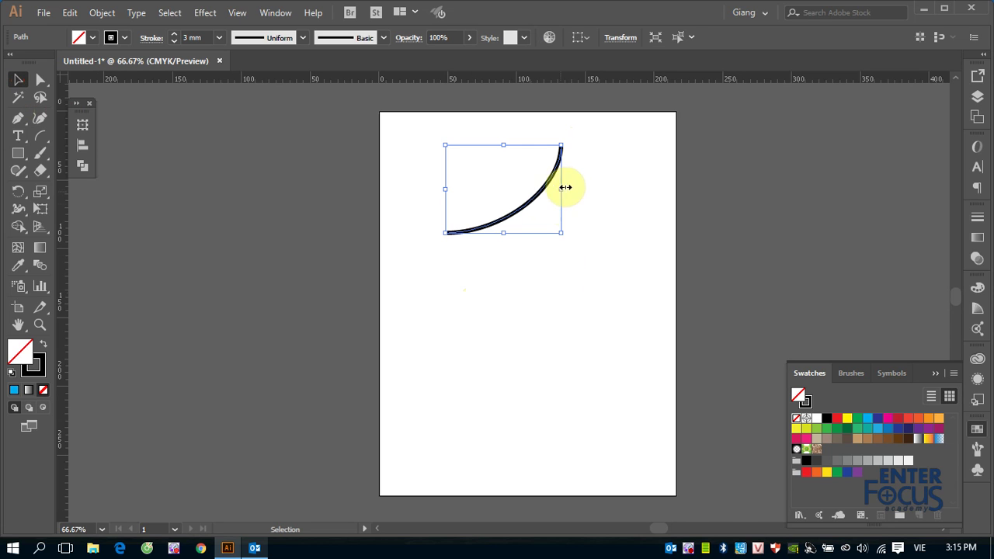
pyautogui.click(40, 136)
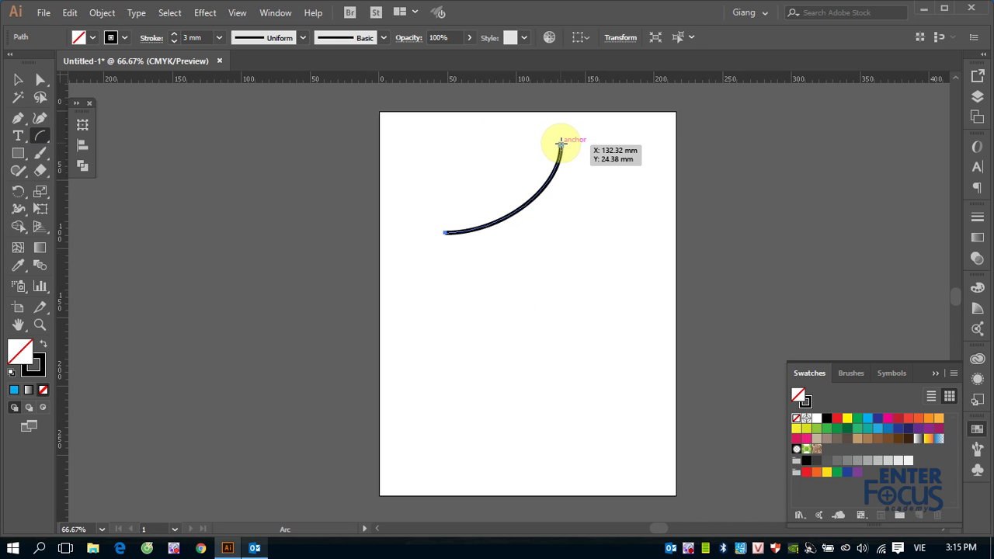
pyautogui.click(561, 142)
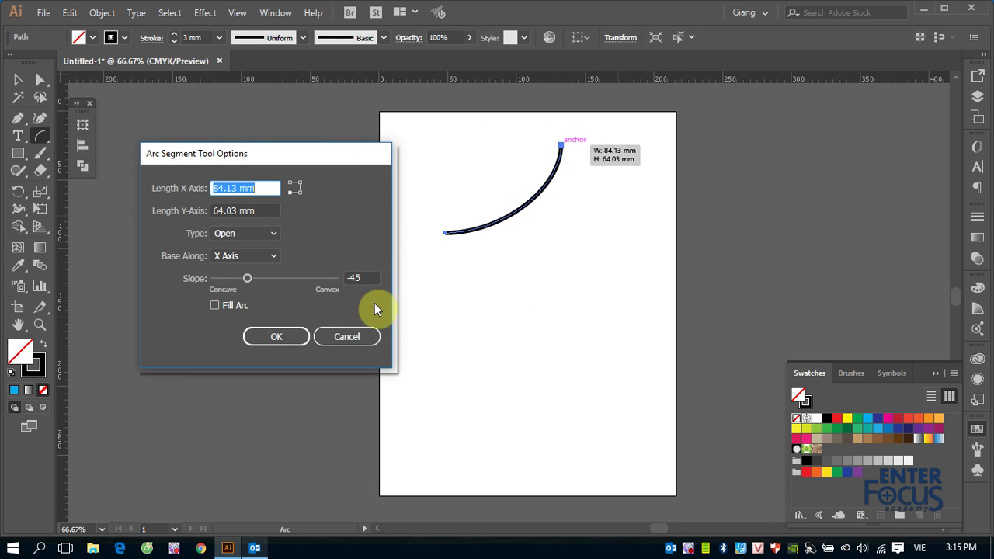
pyautogui.click(276, 336)
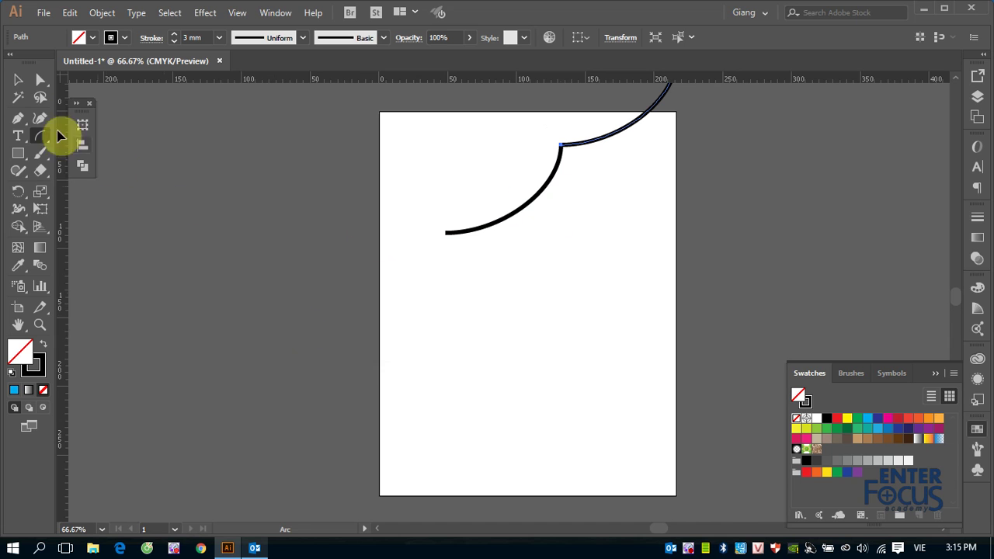
# - Move both arcs onto the artboard, then select them together and delete them
pyautogui.click(18, 80)
pyautogui.click(532, 199)
pyautogui.moveTo(535, 197); pyautogui.dragTo(401, 281)
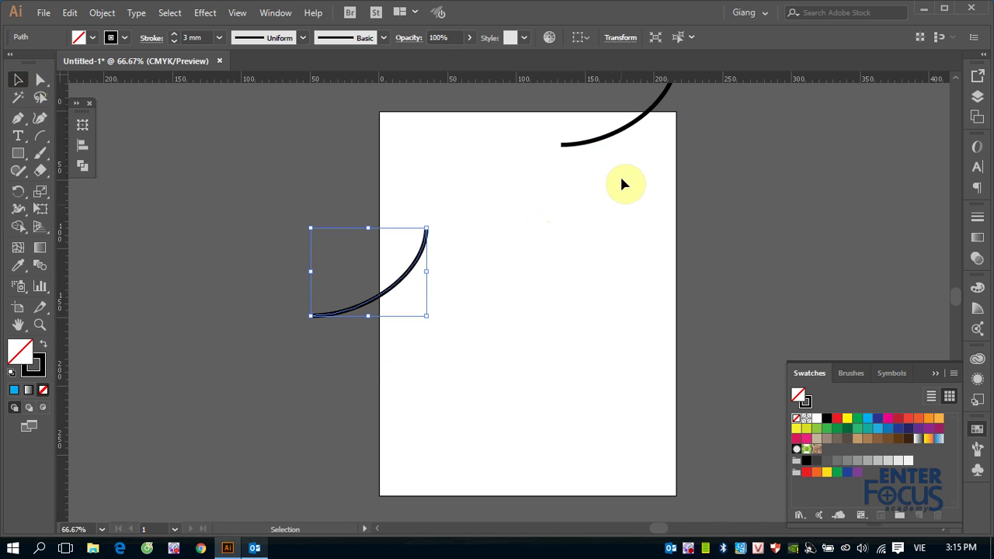
pyautogui.moveTo(595, 137); pyautogui.dragTo(500, 271)
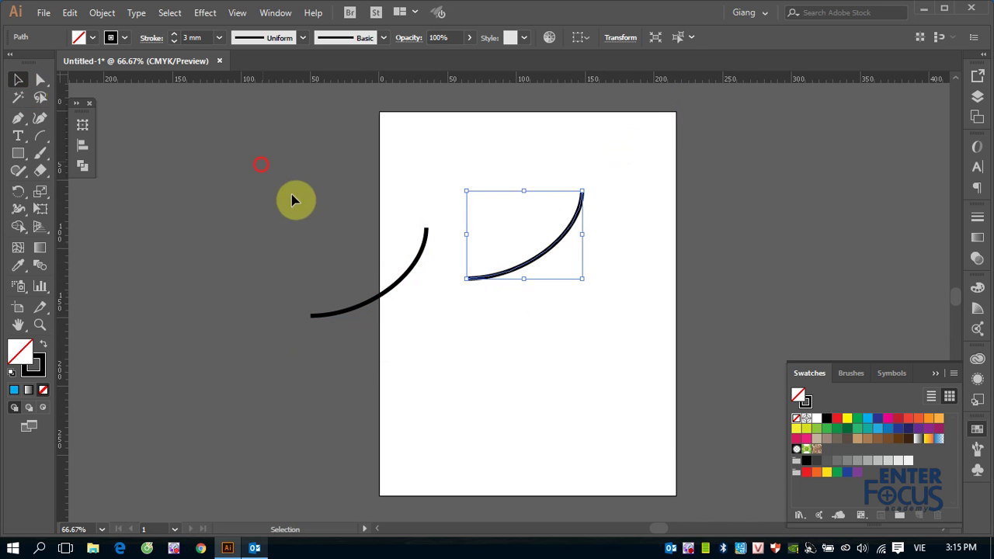
pyautogui.moveTo(293, 200); pyautogui.dragTo(694, 435)
pyautogui.press('Delete')
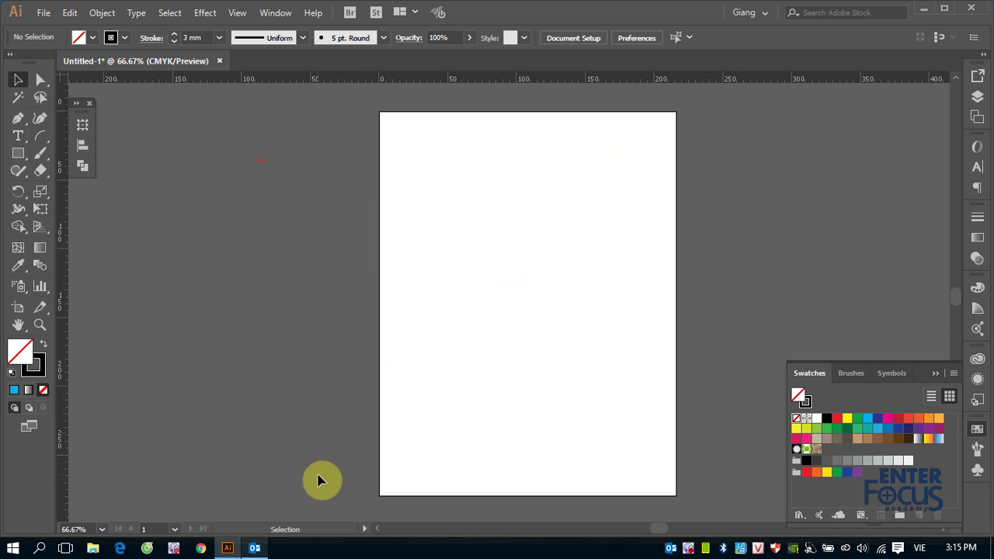
# - Draw a 3 mm spiral across the upper middle of the artboard with the Spiral Tool
pyautogui.click(41, 143)
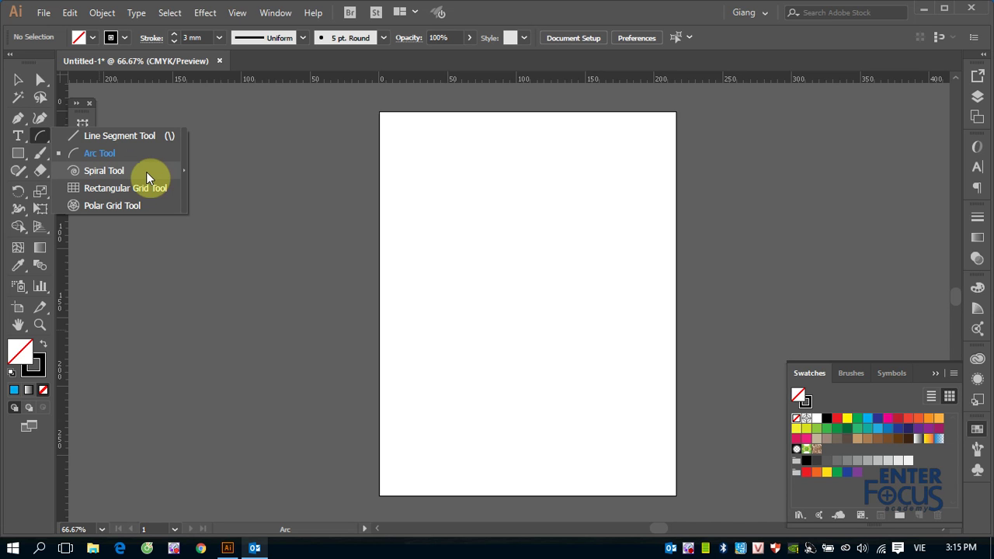
pyautogui.click(104, 170)
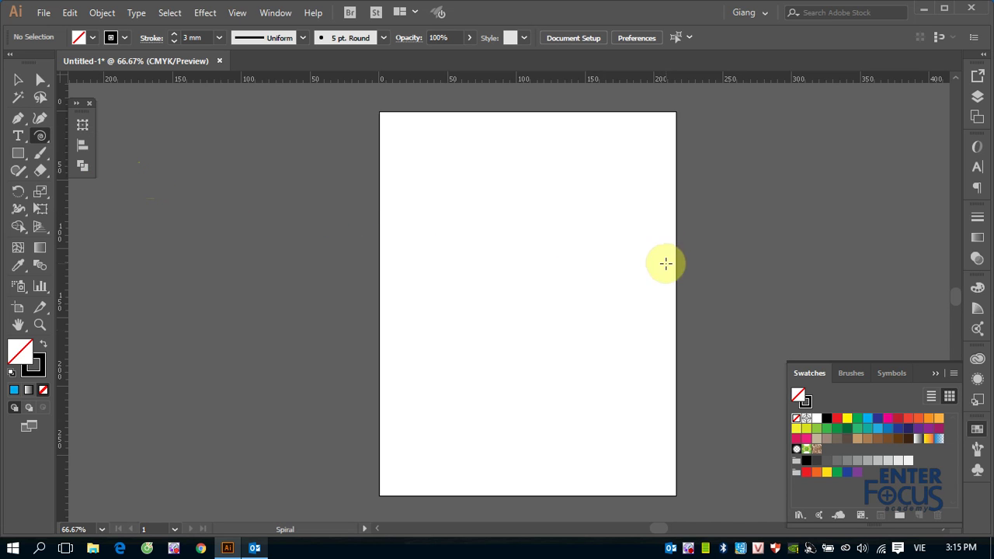
pyautogui.moveTo(459, 228)
pyautogui.mouseDown()
pyautogui.moveTo(548, 179)
pyautogui.moveTo(395, 144)
pyautogui.moveTo(394, 271)
pyautogui.moveTo(459, 313)
pyautogui.moveTo(435, 185)
pyautogui.moveTo(549, 222)
pyautogui.moveTo(501, 169)
pyautogui.moveTo(395, 238)
pyautogui.moveTo(402, 225)
pyautogui.moveTo(608, 238)
pyautogui.moveTo(288, 241)
pyautogui.moveTo(606, 232)
pyautogui.moveTo(562, 243)
pyautogui.moveTo(600, 243)
pyautogui.mouseUp()
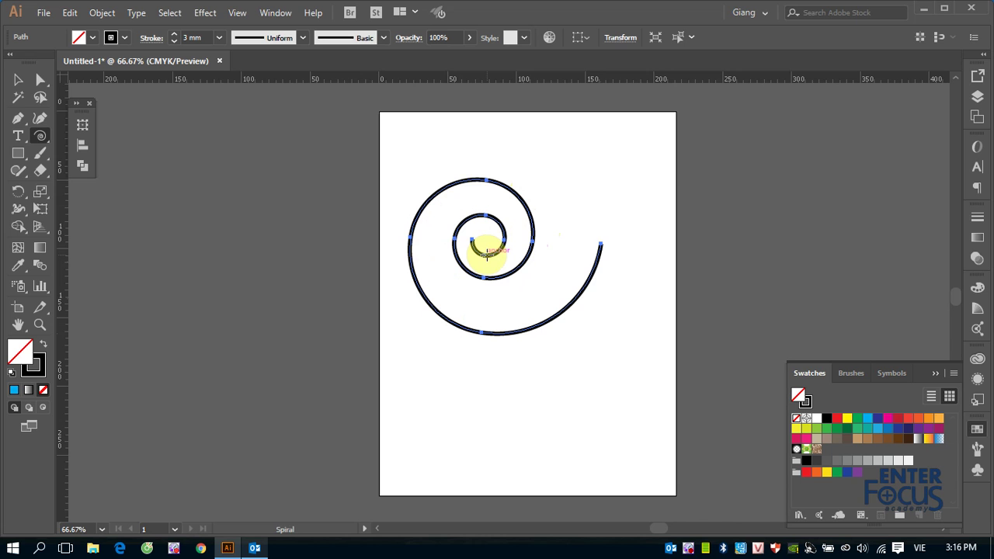
pyautogui.click(18, 80)
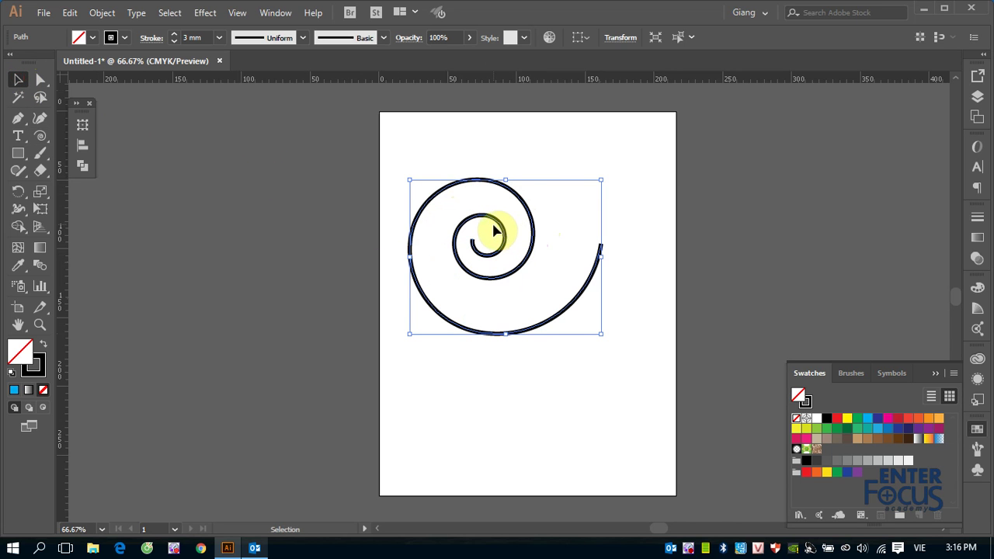
# - Move the spiral off the artboard to the left and bring up the Spiral dialog beside it
pyautogui.moveTo(477, 238); pyautogui.dragTo(216, 250)
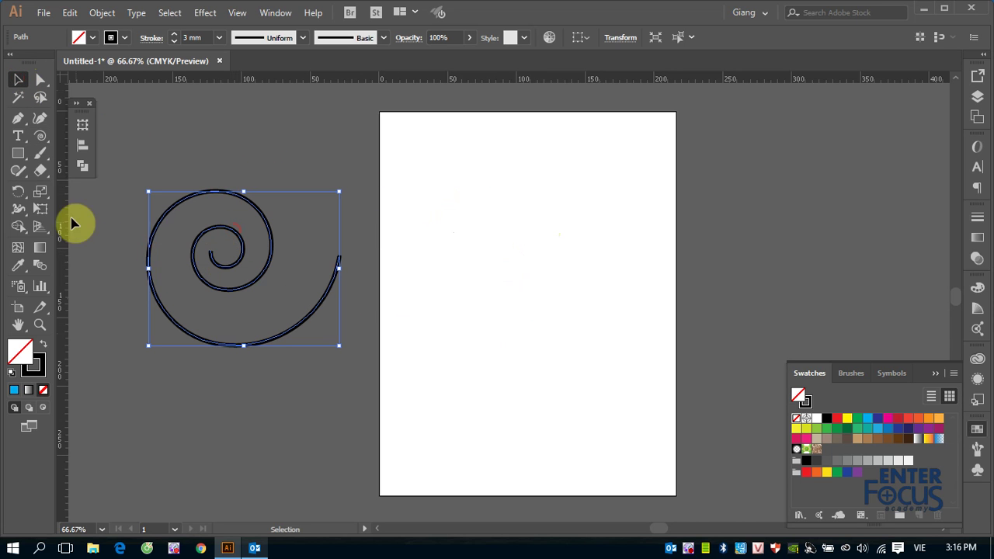
pyautogui.click(40, 136)
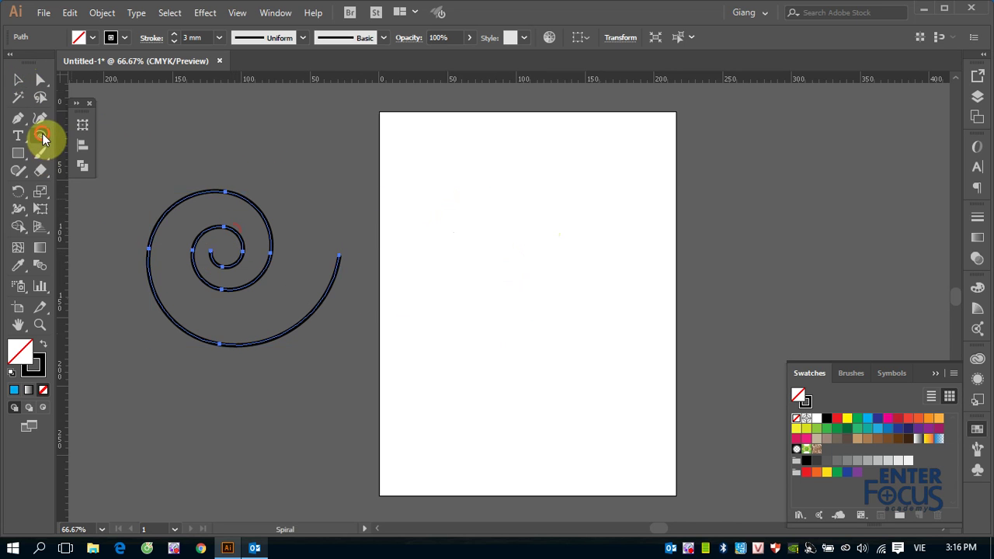
pyautogui.click(436, 172)
pyautogui.moveTo(490, 169); pyautogui.dragTo(769, 126)
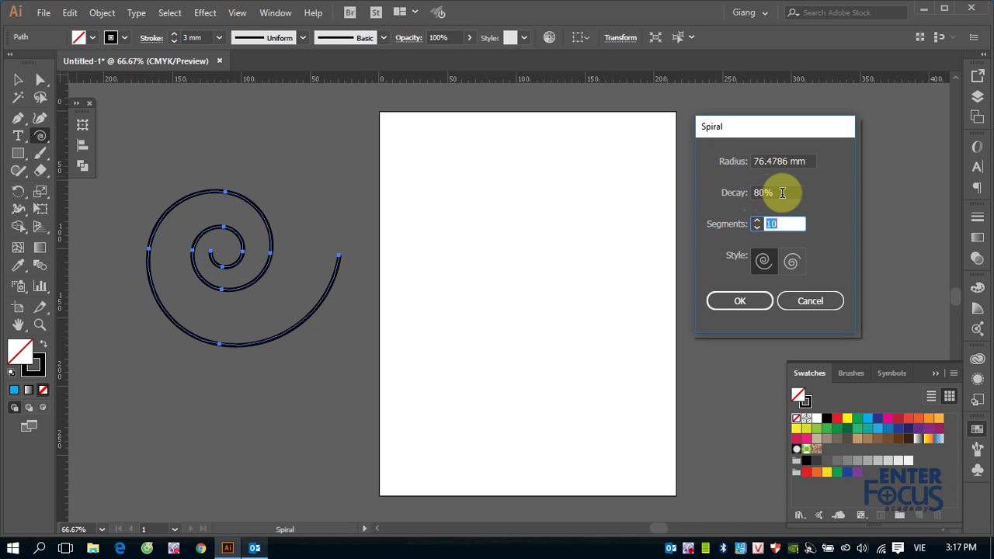
# - Create a spiral with 100% decay, move it to the artboard centre, then delete it
pyautogui.click(769, 191)
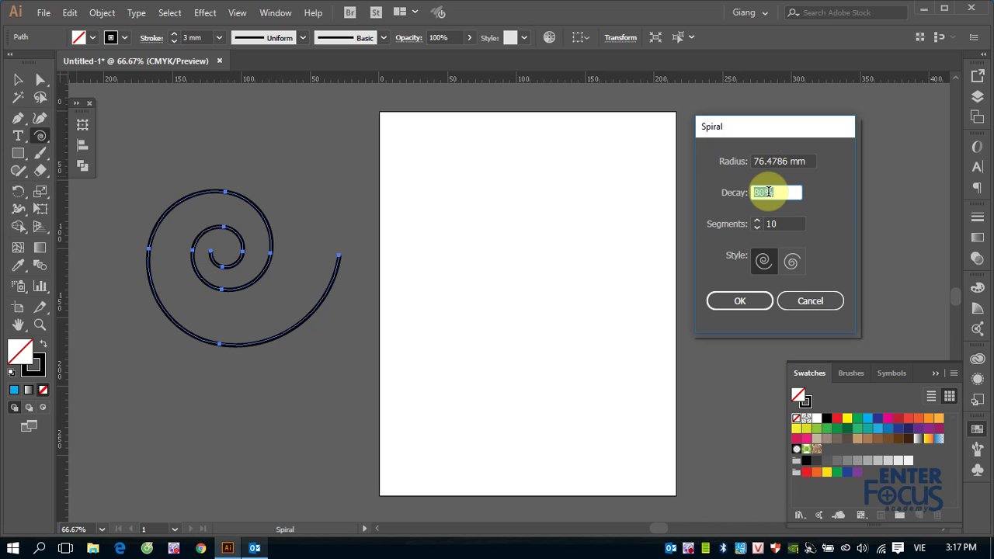
pyautogui.write('100')
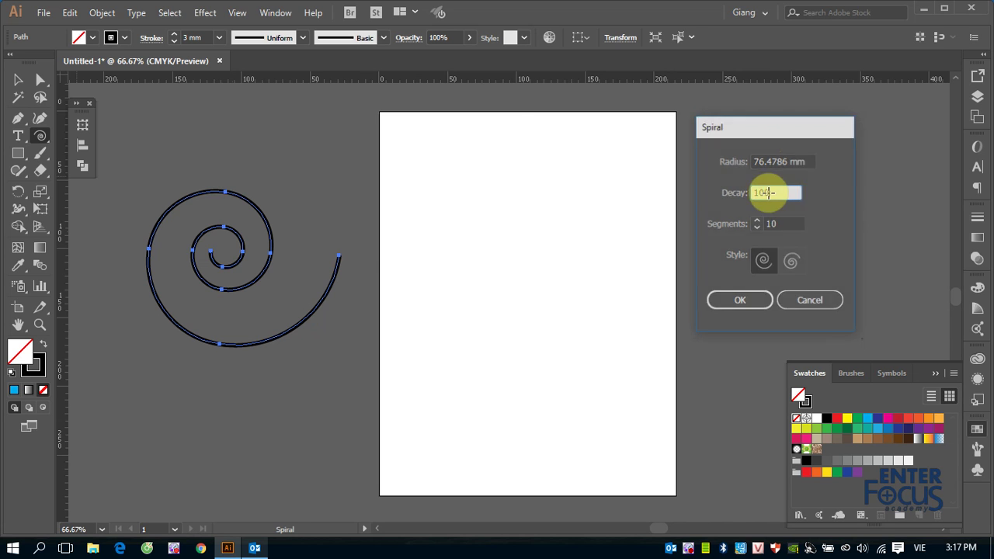
pyautogui.press('Return')
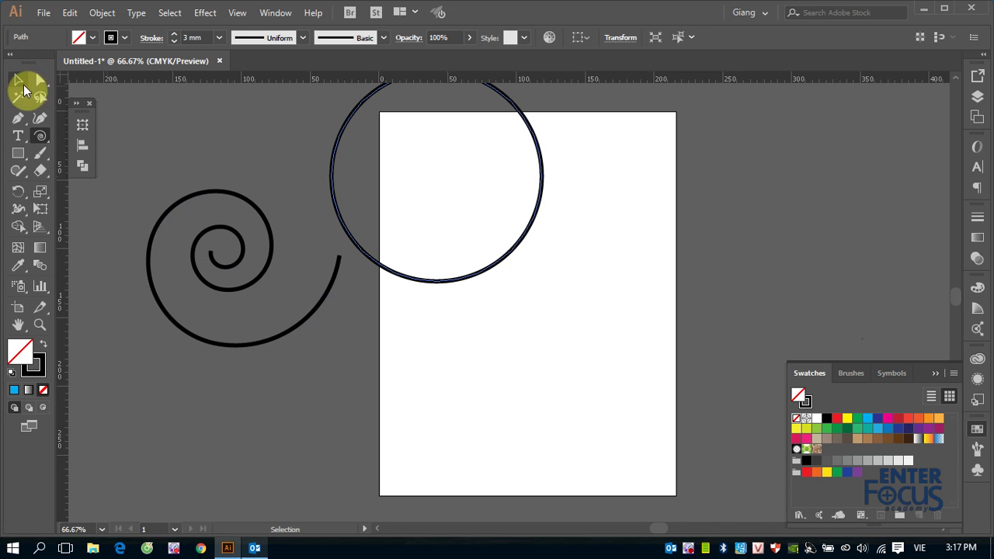
pyautogui.click(17, 79)
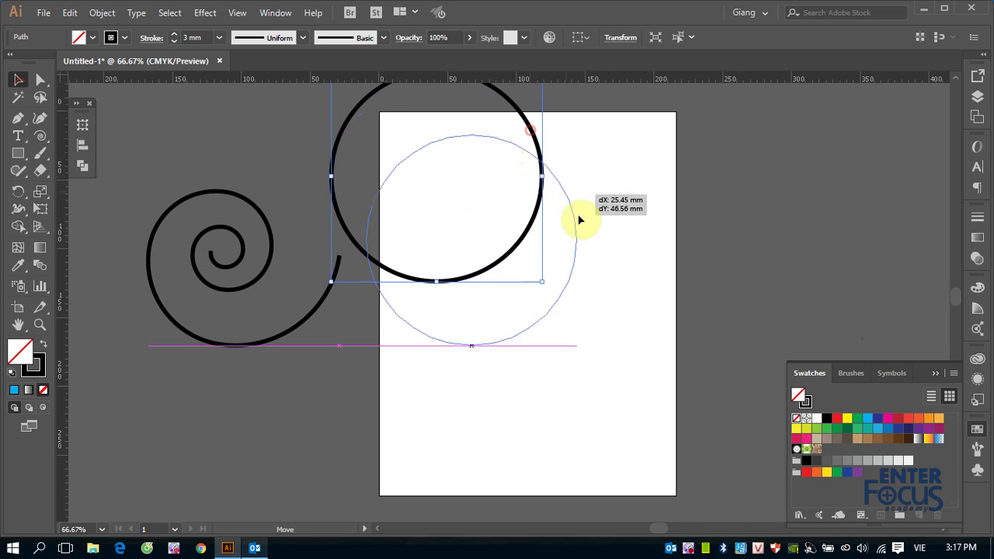
pyautogui.moveTo(531, 136); pyautogui.dragTo(614, 247)
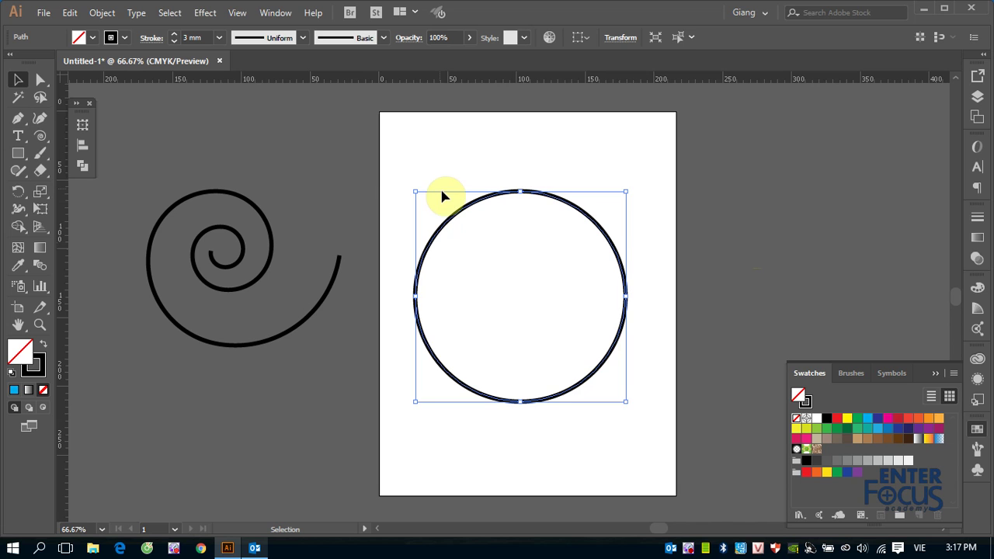
pyautogui.press('Delete')
# - Create a spiral with 80% decay on the artboard, then delete it
pyautogui.click(41, 136)
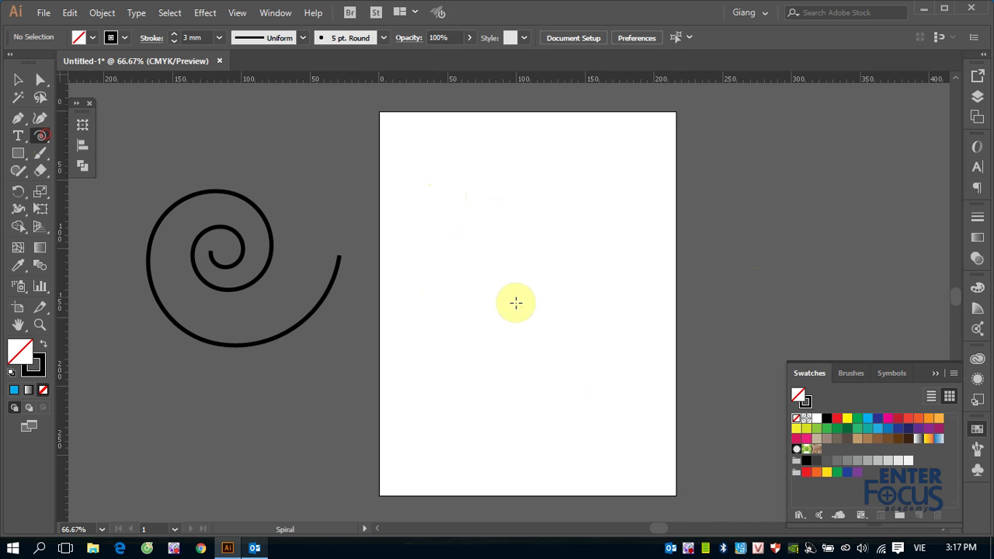
pyautogui.click(507, 292)
pyautogui.hotkey('shift', 'Tab')
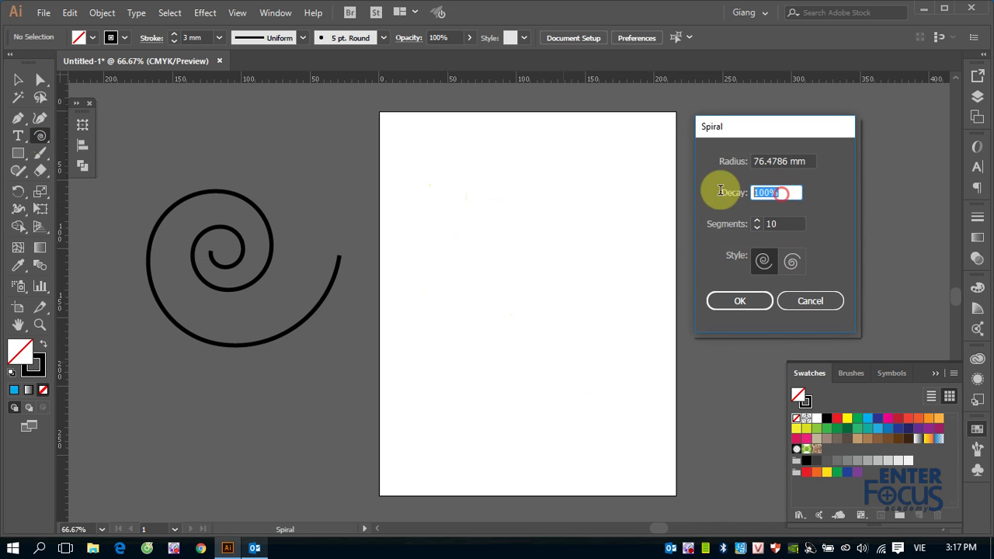
pyautogui.write('80')
pyautogui.press('Return')
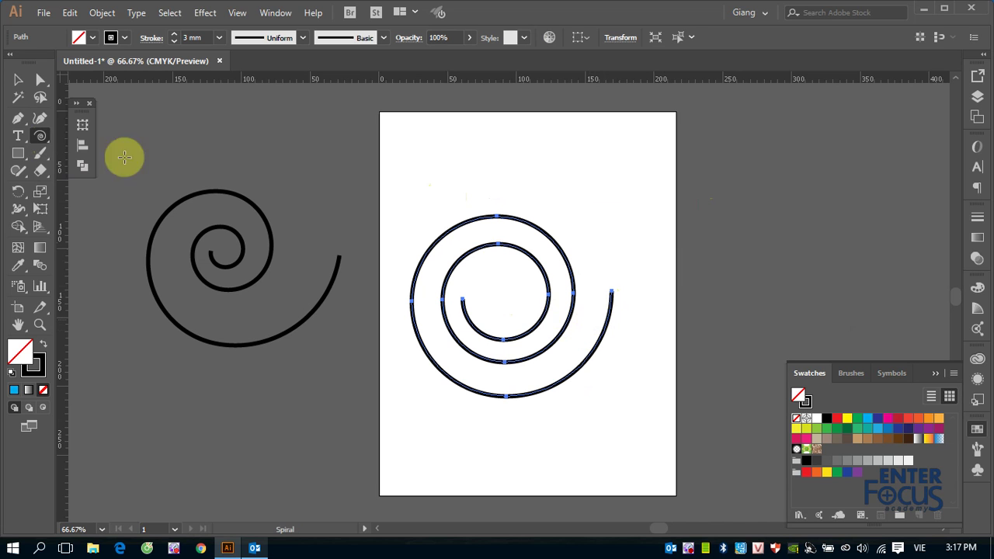
pyautogui.click(18, 79)
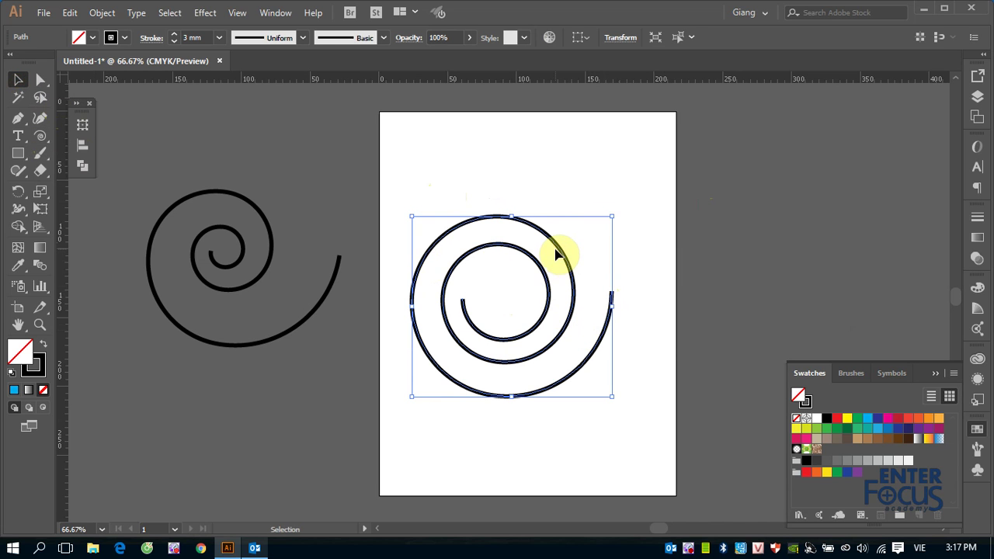
pyautogui.press('Delete')
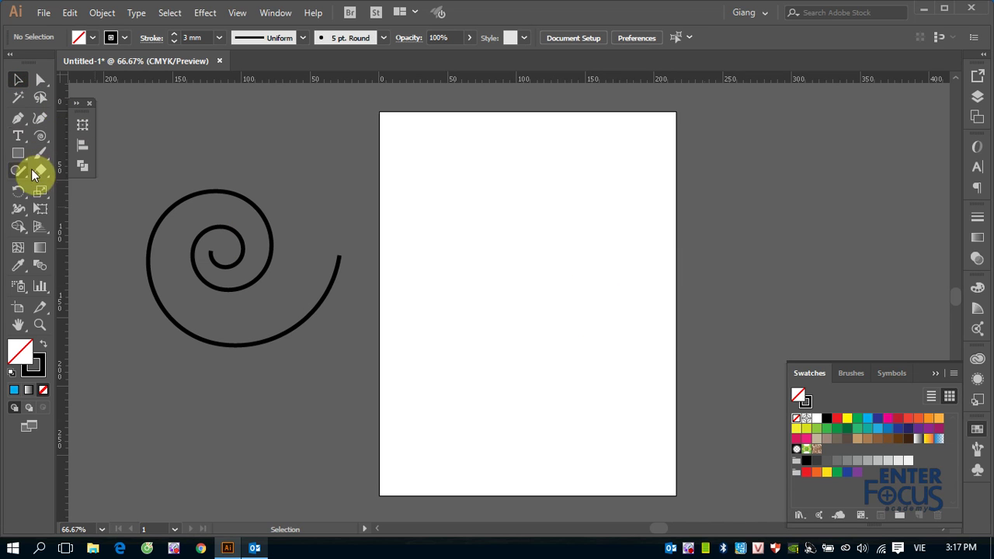
# - Create a test spiral with 85% decay, then delete it
pyautogui.click(39, 140)
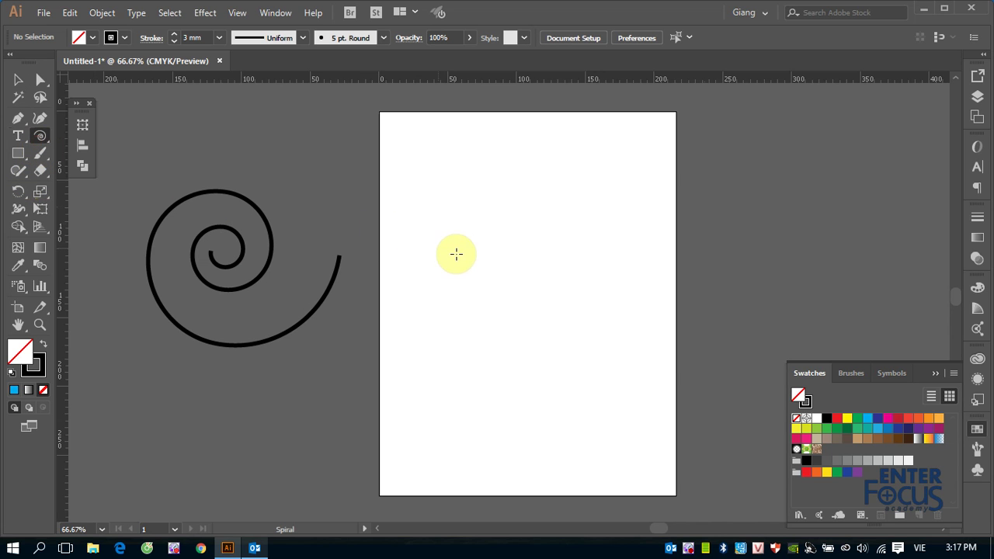
pyautogui.click(458, 254)
pyautogui.click(782, 194)
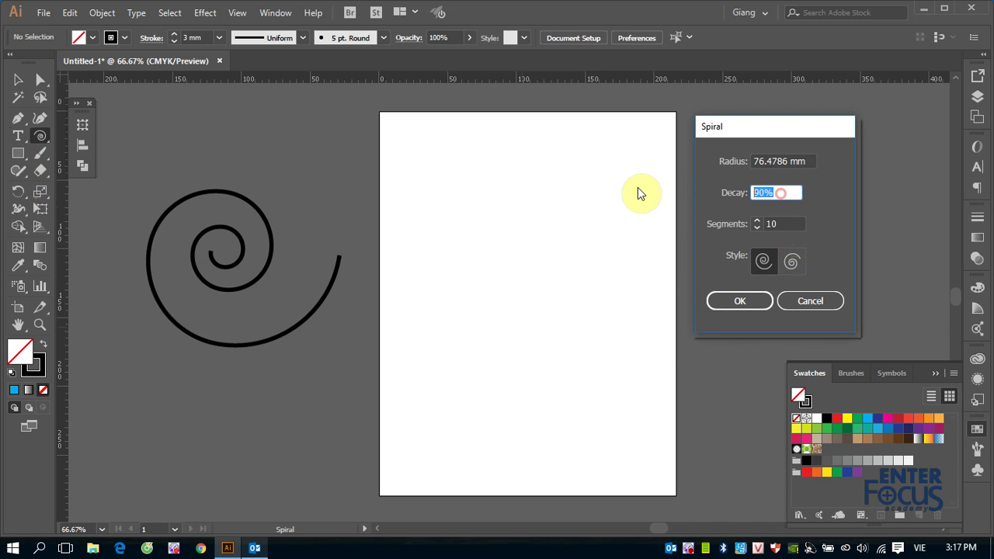
pyautogui.write('85')
pyautogui.click(721, 298)
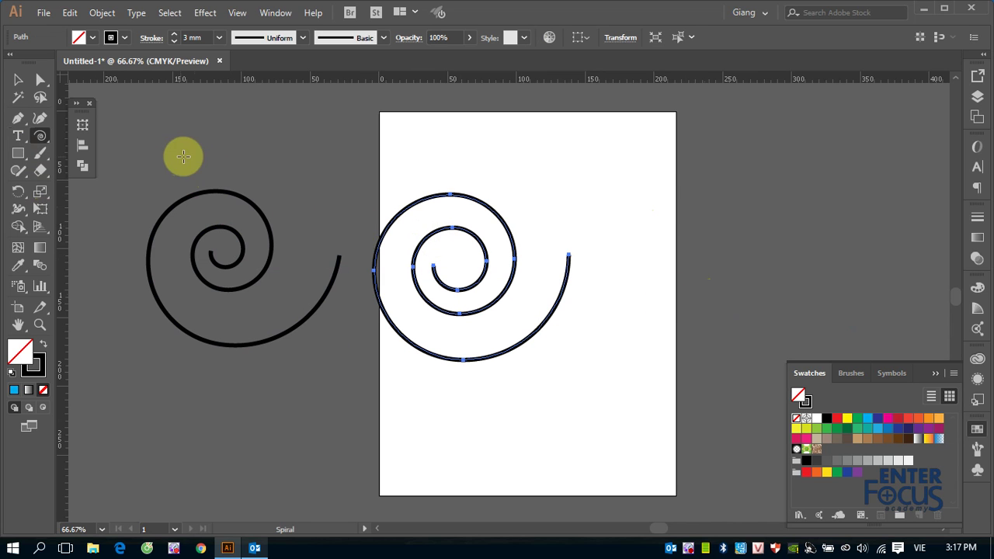
pyautogui.click(18, 79)
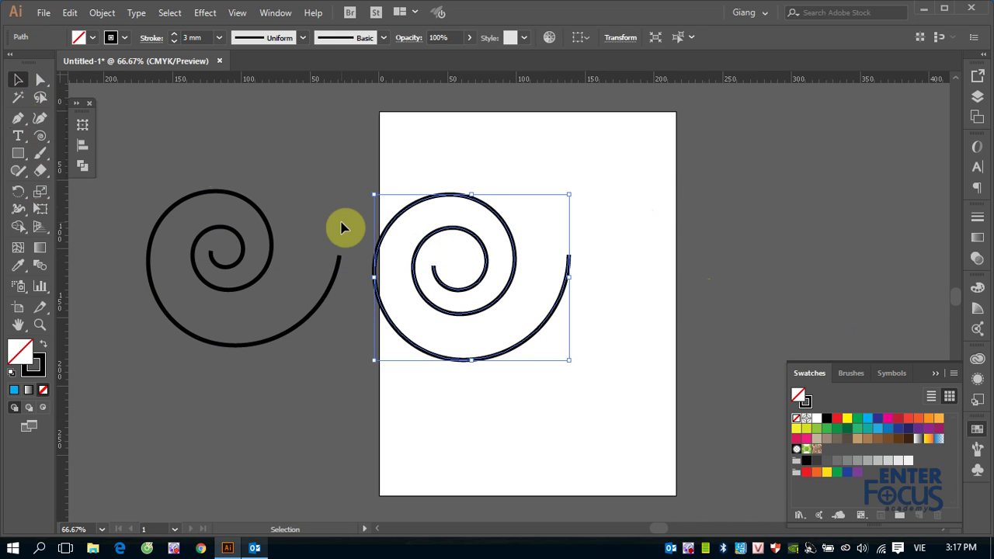
pyautogui.press('Delete')
# - Create a spiral with 80% decay and nudge it slightly up on the artboard
pyautogui.click(39, 135)
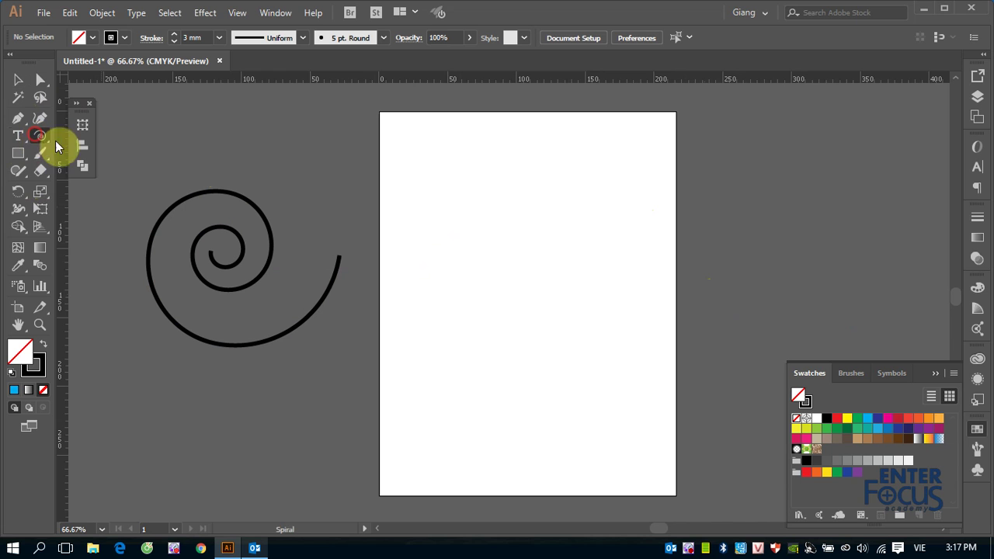
pyautogui.click(530, 295)
pyautogui.moveTo(776, 193); pyautogui.dragTo(628, 193)
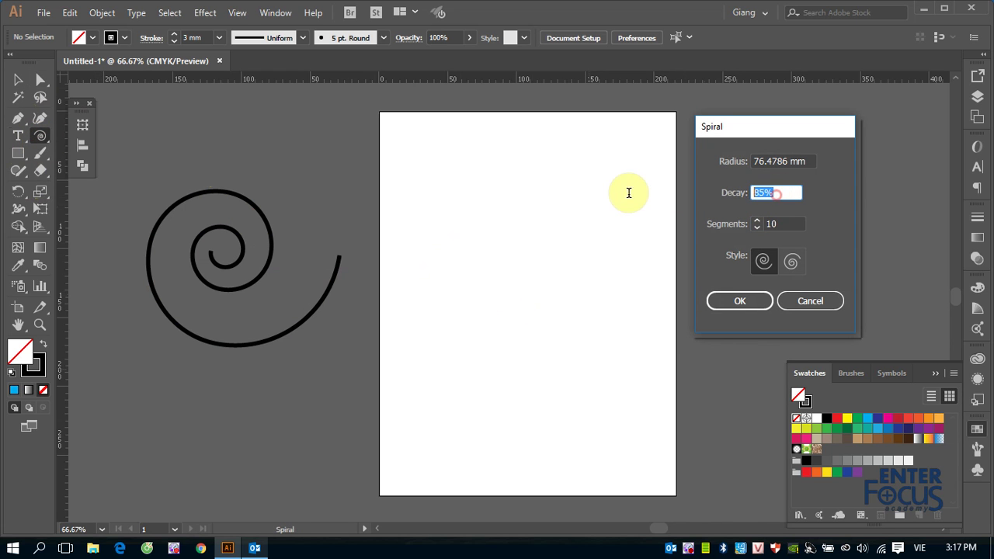
pyautogui.write('80')
pyautogui.press('Return')
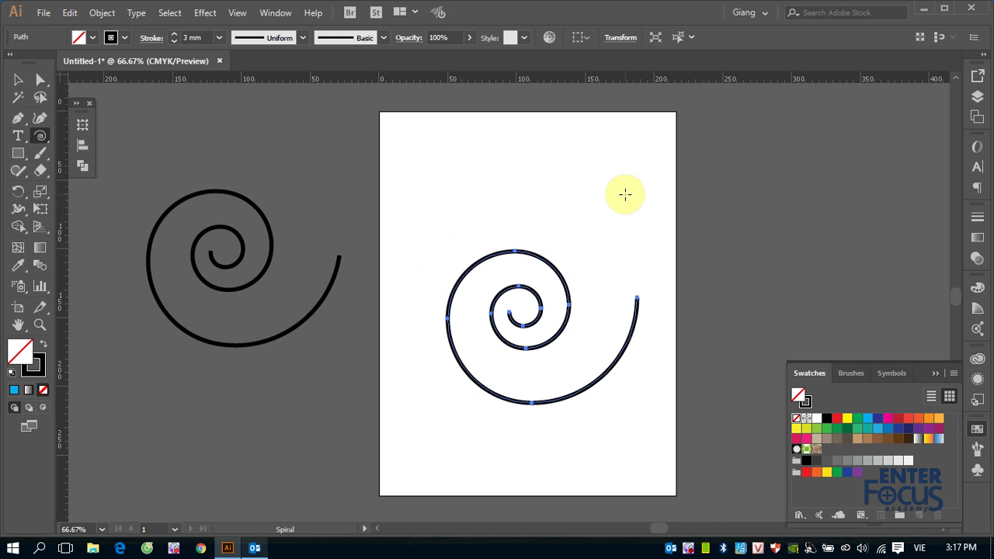
pyautogui.click(18, 80)
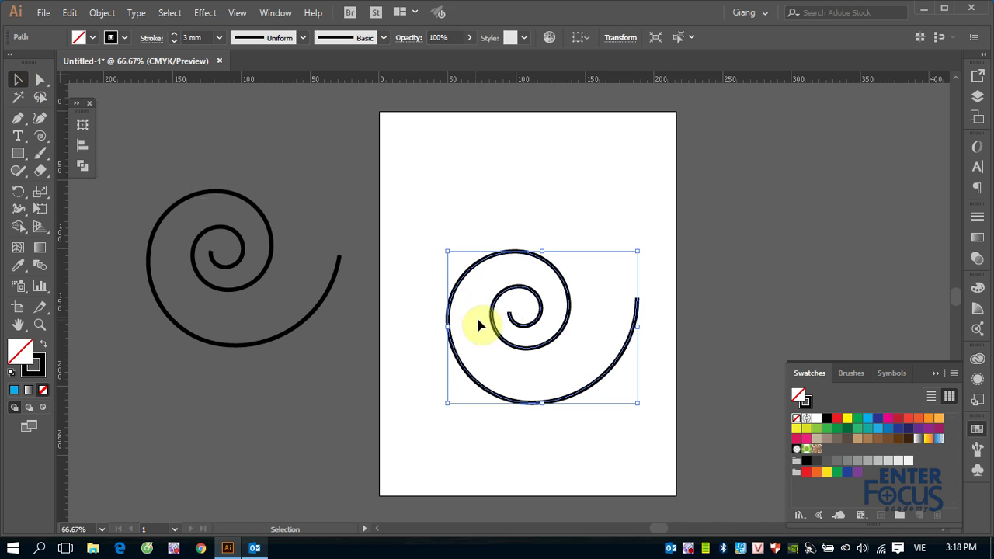
pyautogui.click(479, 252)
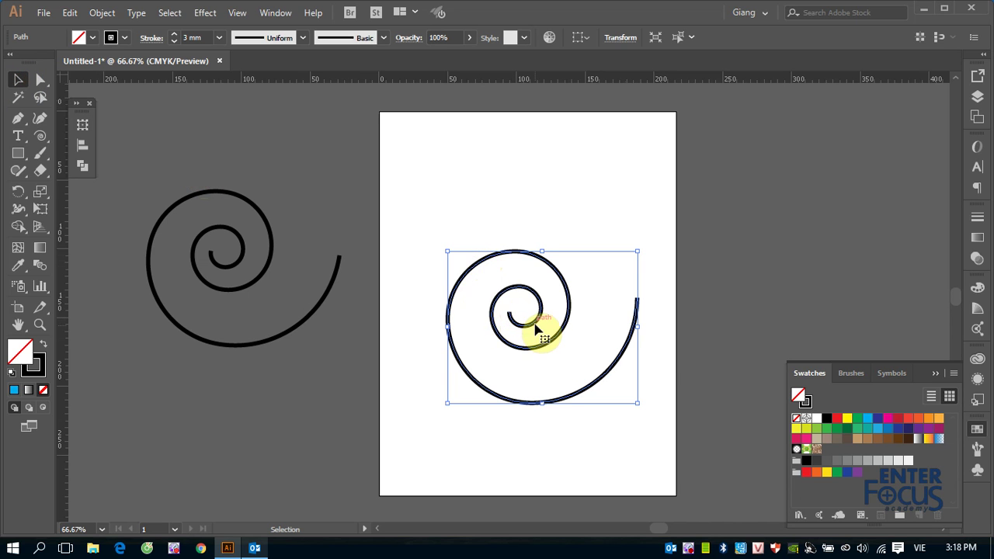
pyautogui.moveTo(536, 330); pyautogui.dragTo(525, 281)
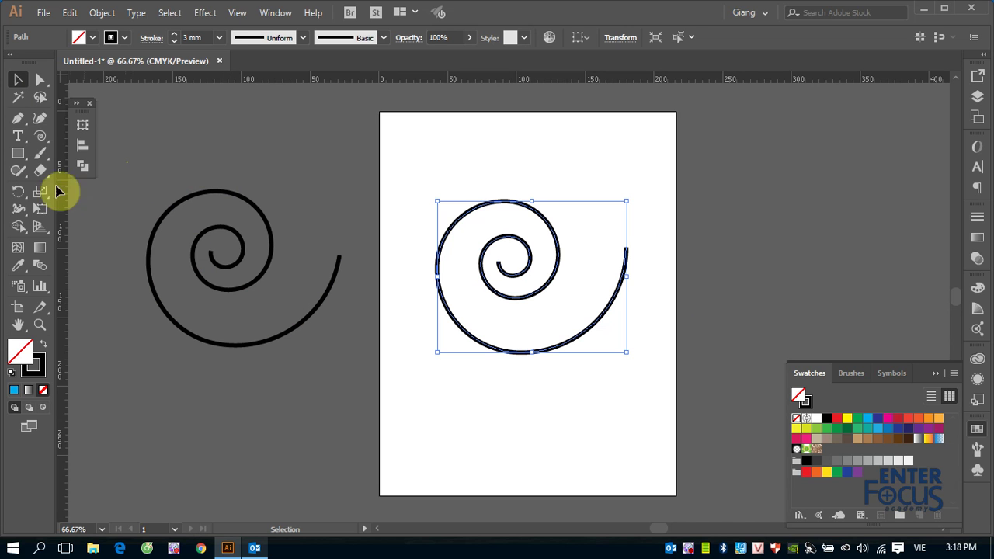
# - Create a small spiral with 50% decay on the artboard
pyautogui.click(40, 136)
pyautogui.click(635, 162)
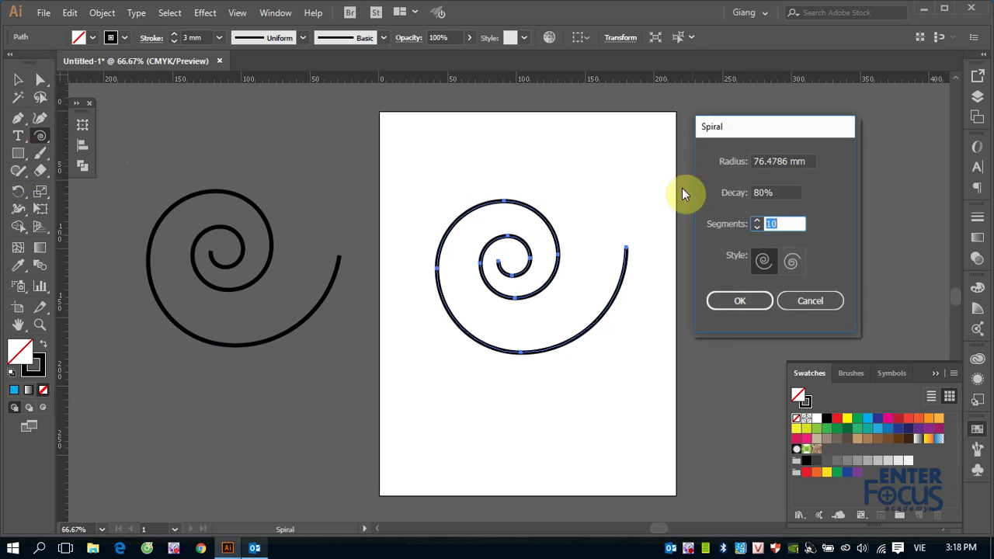
pyautogui.moveTo(776, 193); pyautogui.dragTo(707, 189)
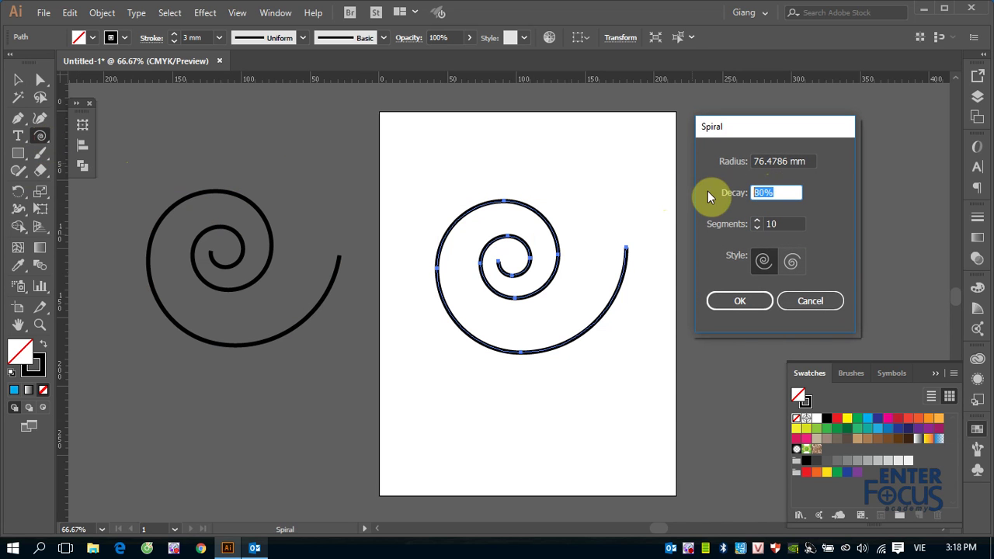
pyautogui.write('50')
pyautogui.click(751, 303)
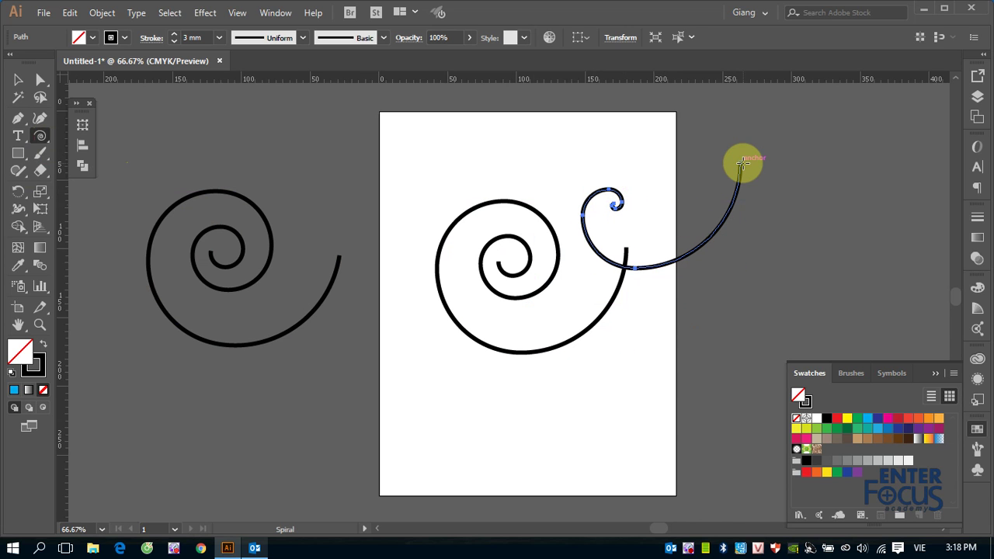
# - Delete the 50% decay spiral and move the 80% spiral to the lower-left pasteboard
pyautogui.click(19, 81)
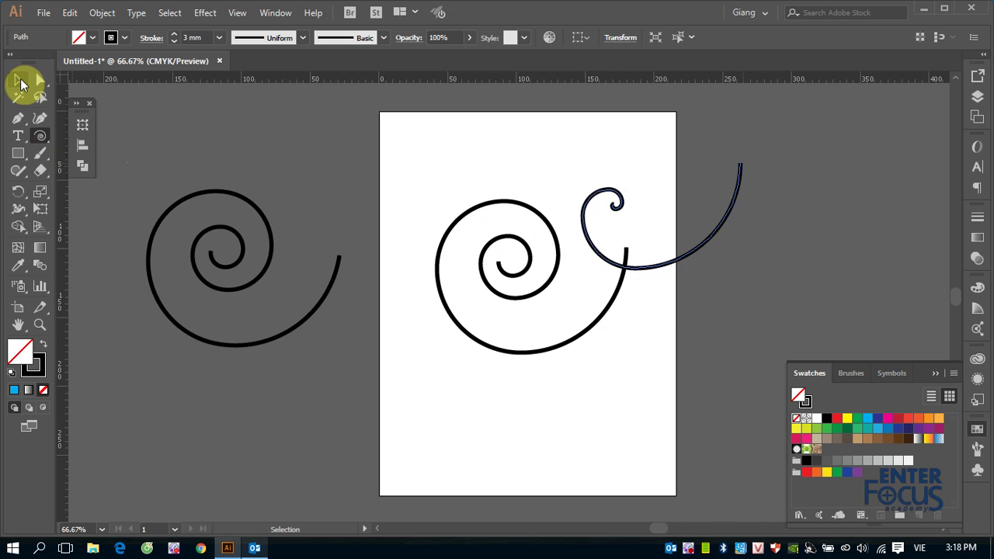
pyautogui.click(600, 233)
pyautogui.press('Delete')
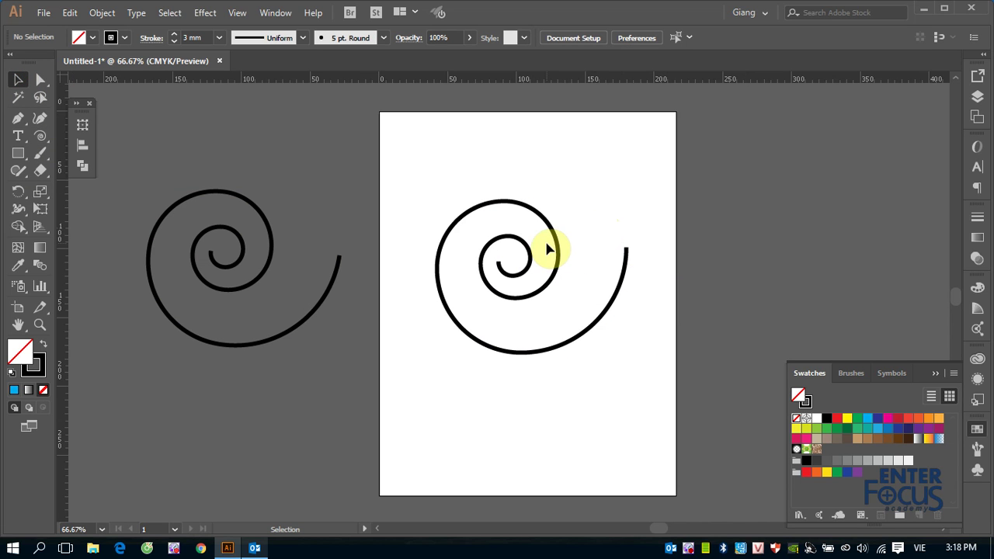
pyautogui.moveTo(553, 247); pyautogui.dragTo(236, 399)
# - Create a 15-segment, 80% decay spiral and move it to the right of the artboard
pyautogui.click(40, 136)
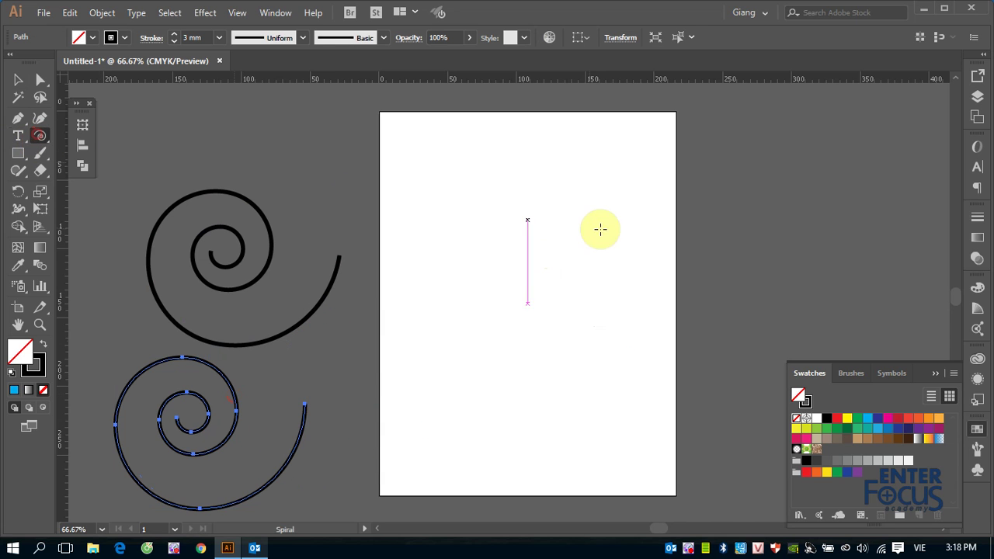
pyautogui.click(522, 216)
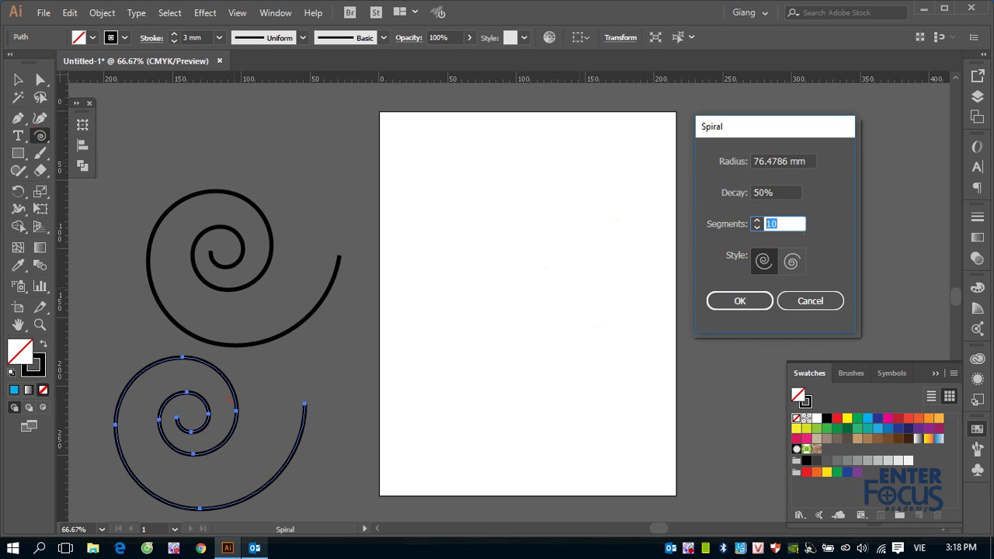
pyautogui.write('15')
pyautogui.click(777, 194)
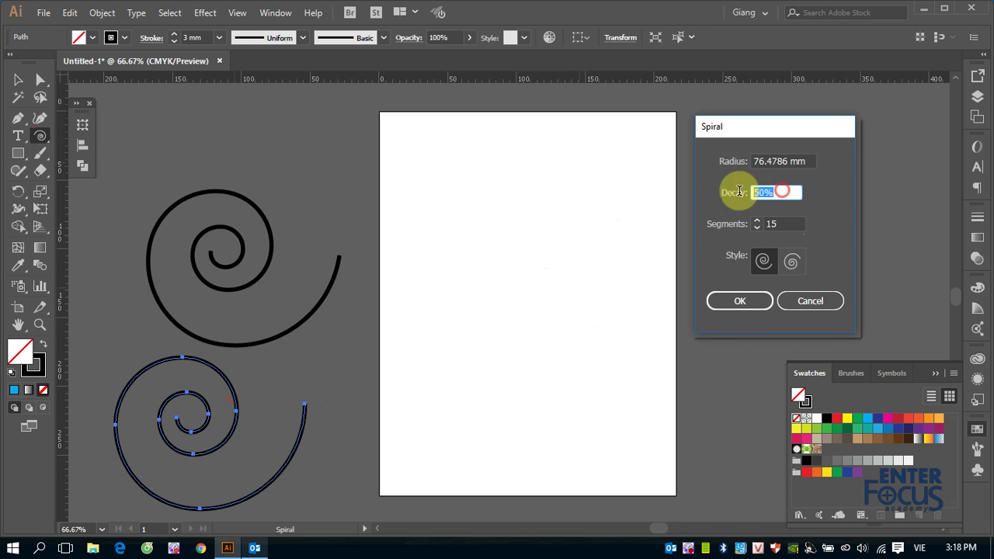
pyautogui.write('80')
pyautogui.click(742, 301)
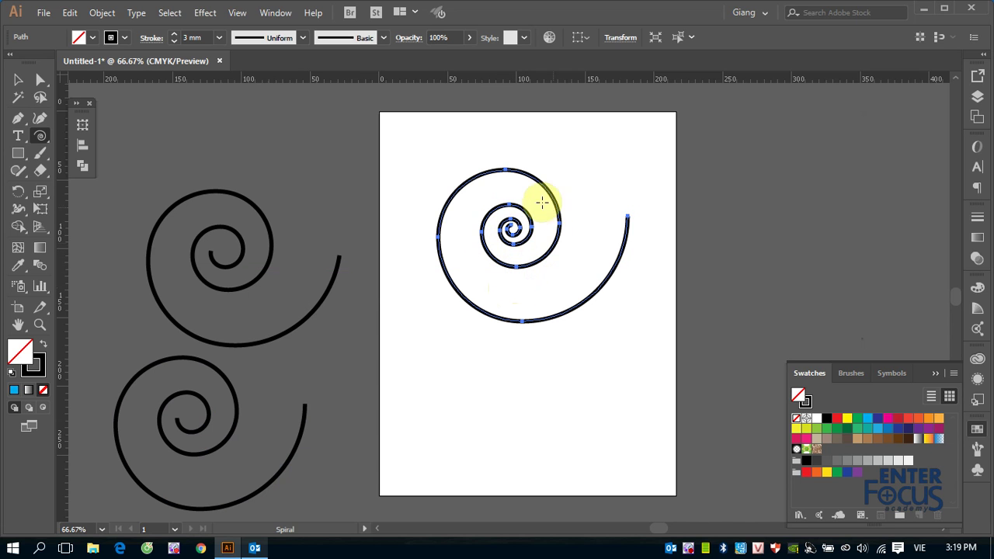
pyautogui.click(18, 80)
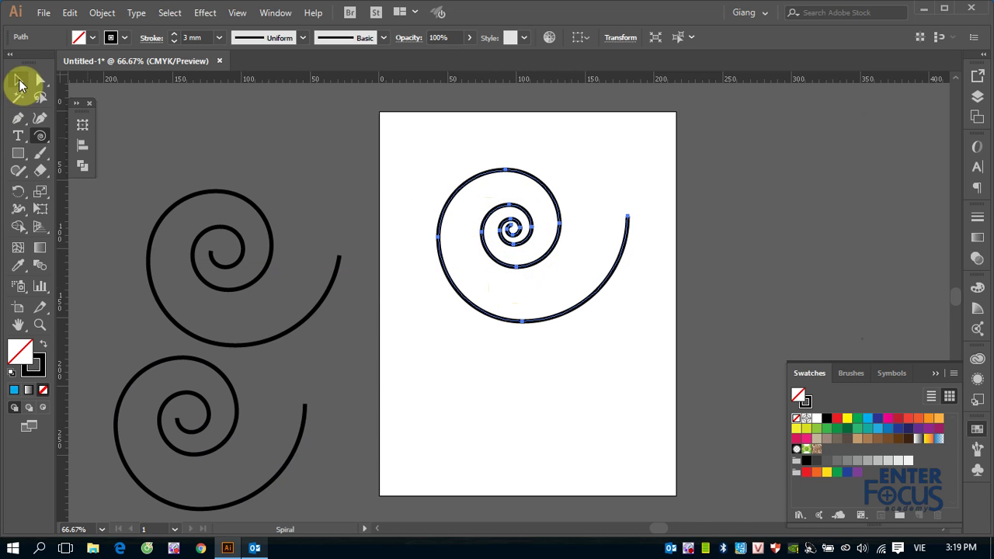
pyautogui.moveTo(516, 229); pyautogui.dragTo(786, 183)
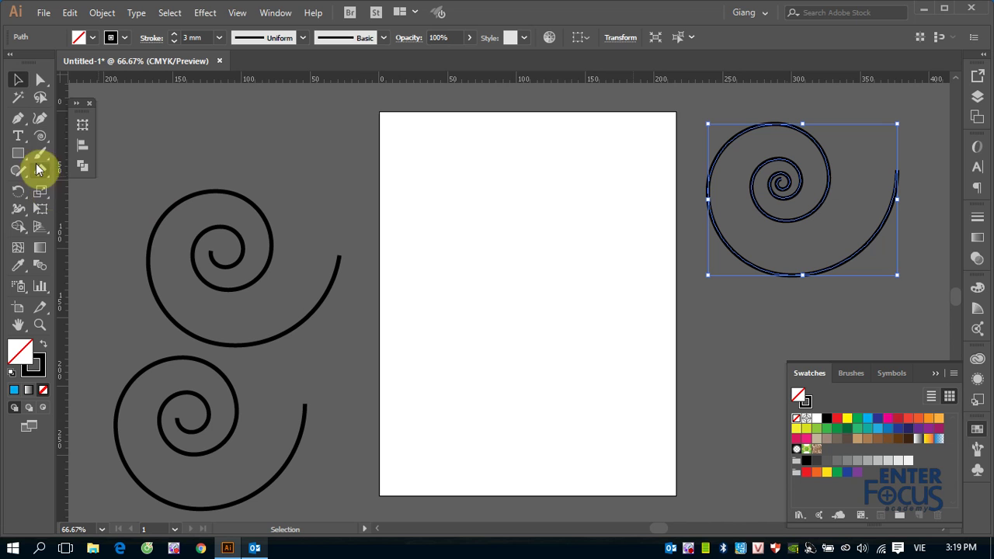
# - Create a loosely wound 5-segment spiral on the artboard
pyautogui.click(39, 136)
pyautogui.click(446, 234)
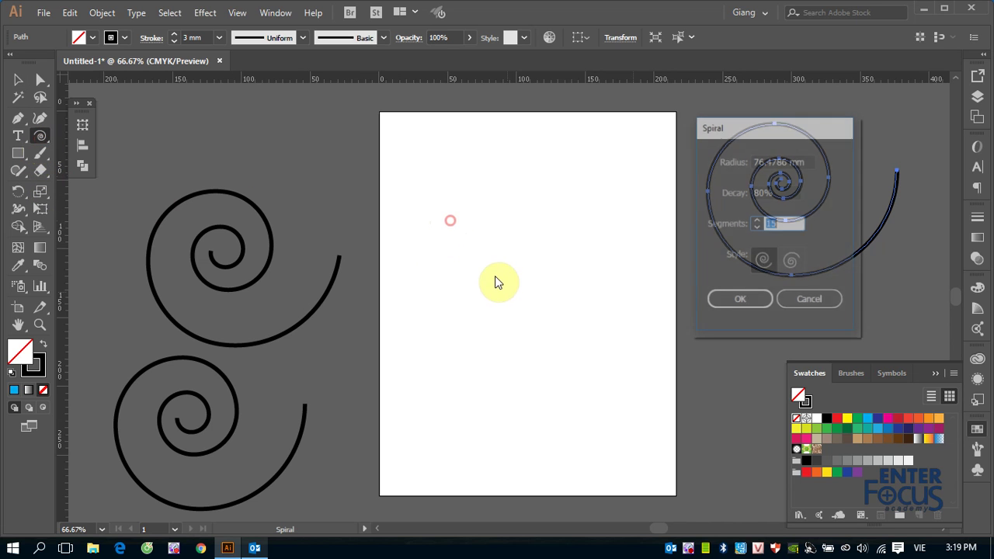
pyautogui.moveTo(789, 225); pyautogui.dragTo(753, 224)
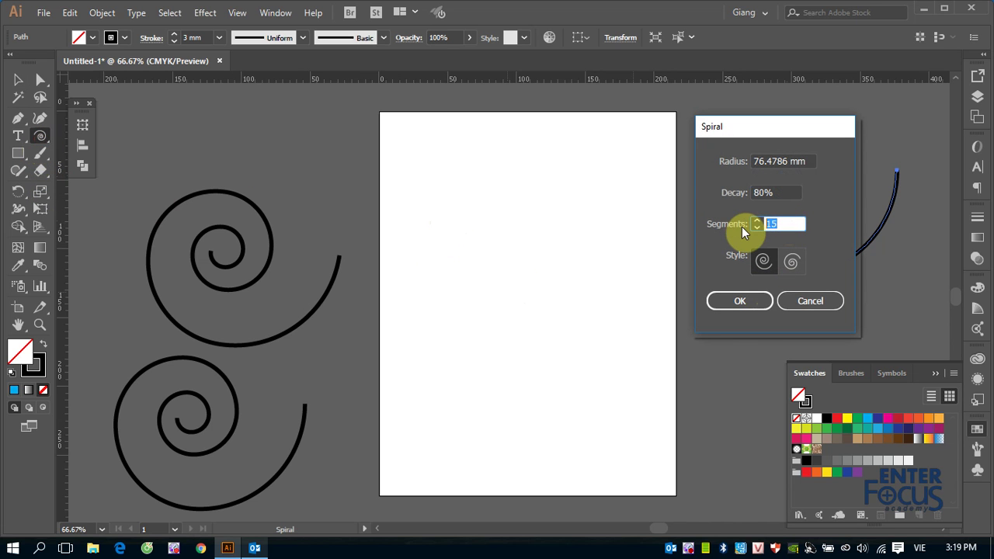
pyautogui.write('5')
pyautogui.click(744, 301)
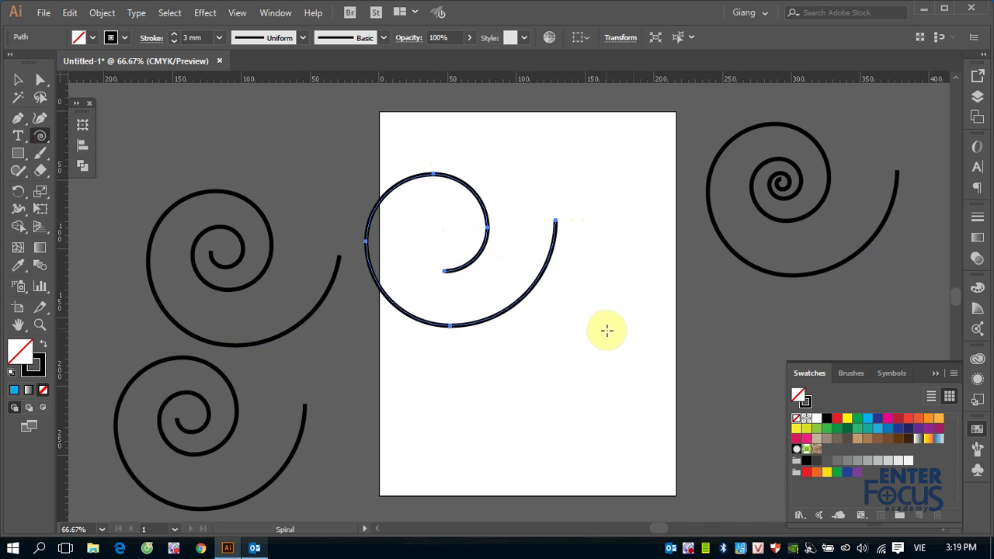
# - Delete all four spirals: right of the artboard, on it, upper left and lower left
pyautogui.click(18, 80)
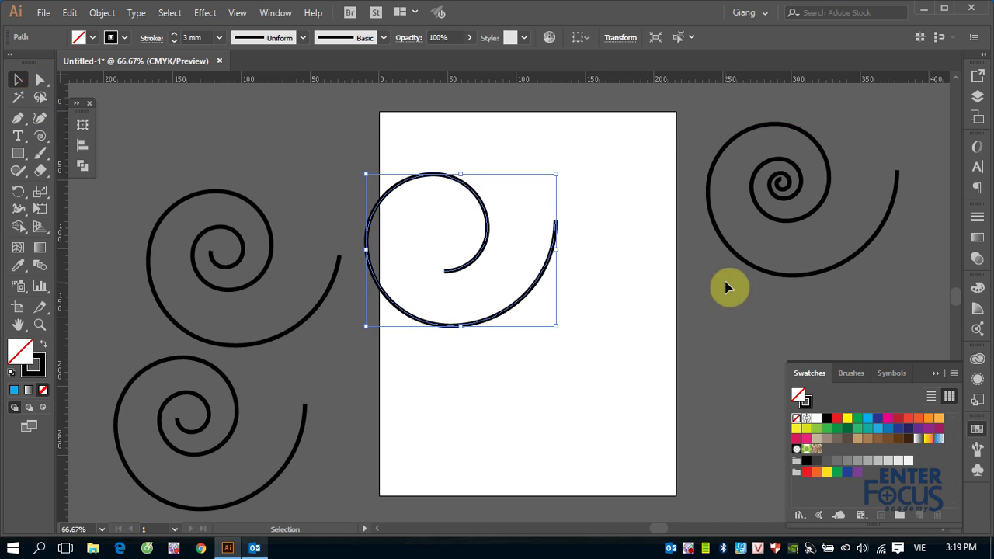
pyautogui.click(743, 265)
pyautogui.press('Delete')
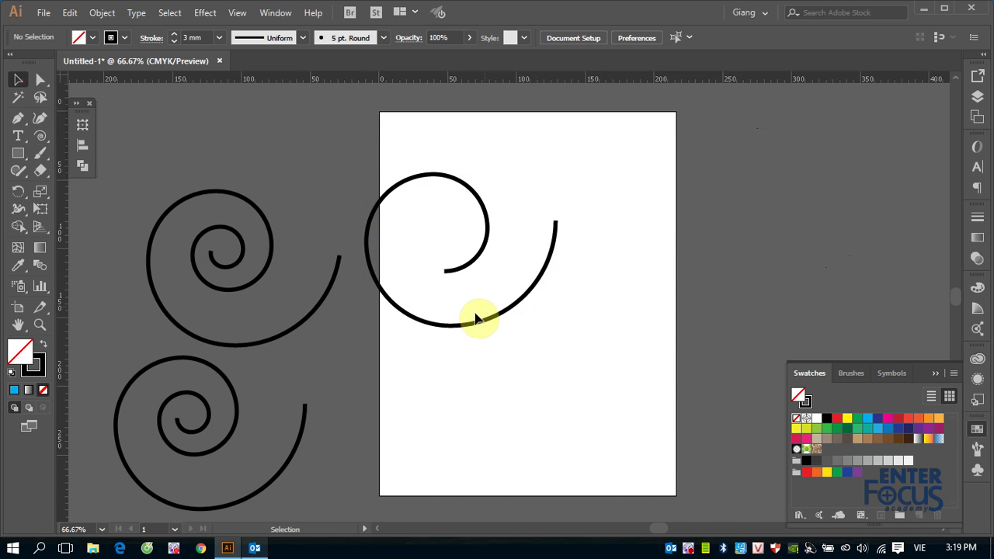
pyautogui.click(468, 325)
pyautogui.press('Delete')
pyautogui.click(306, 332)
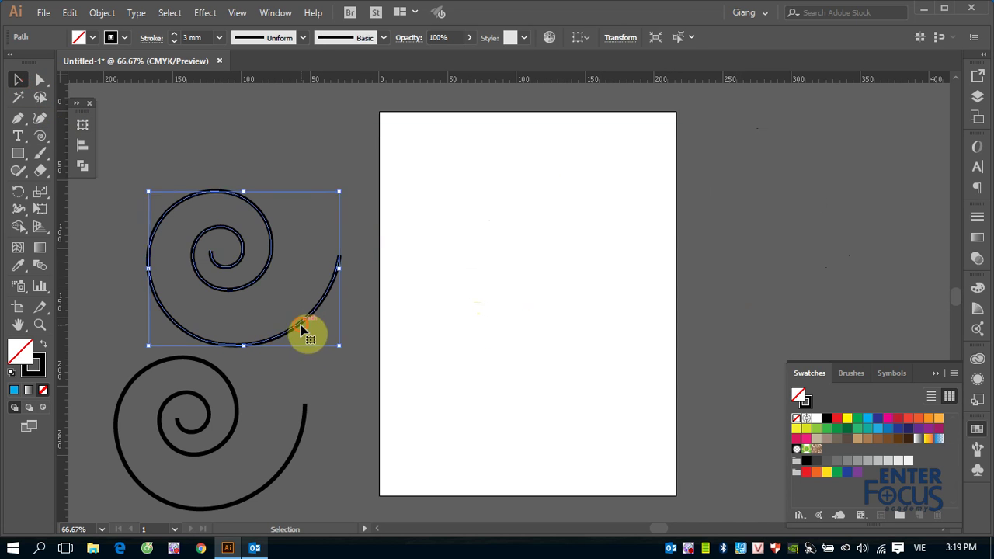
pyautogui.press('Delete')
pyautogui.click(304, 417)
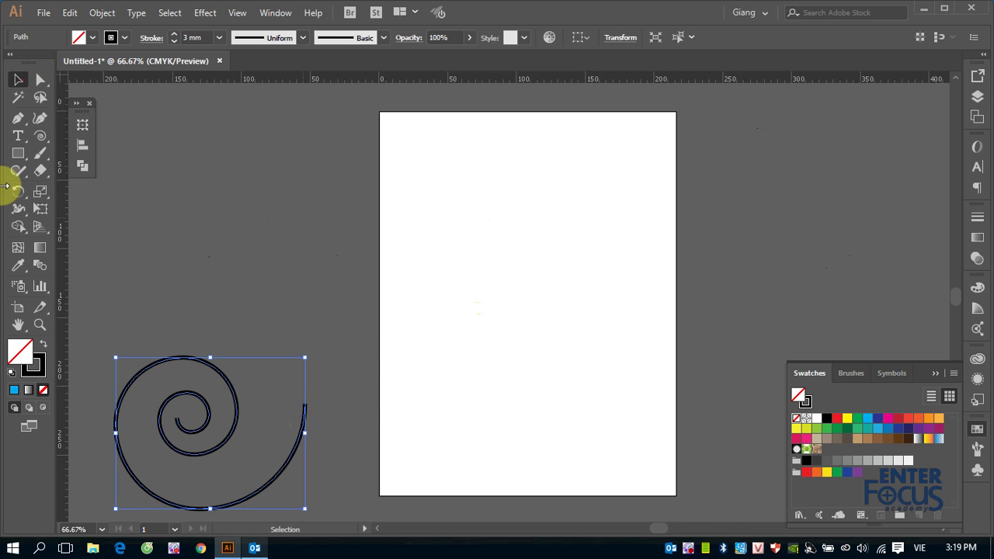
pyautogui.press('Delete')
pyautogui.click(39, 136)
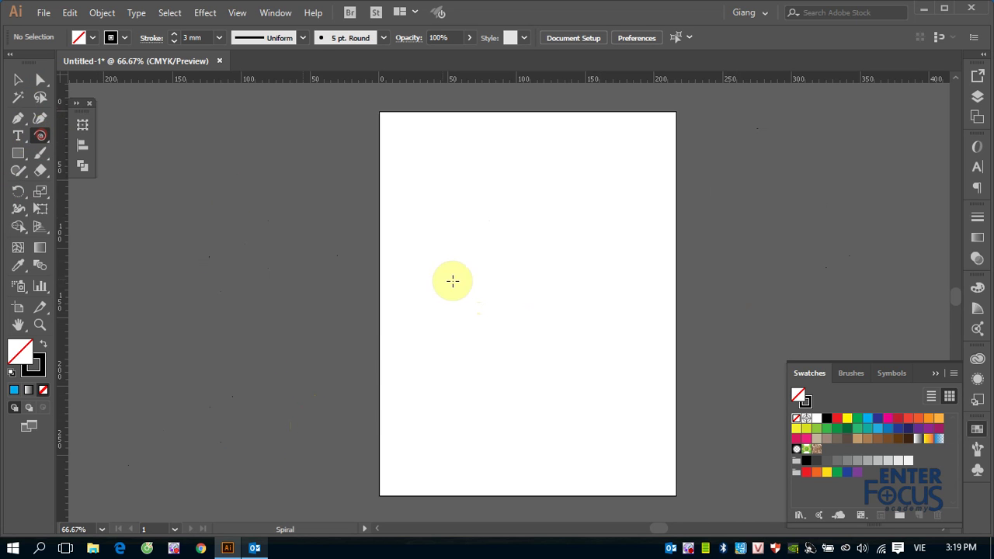
pyautogui.moveTo(460, 247); pyautogui.dragTo(585, 304)
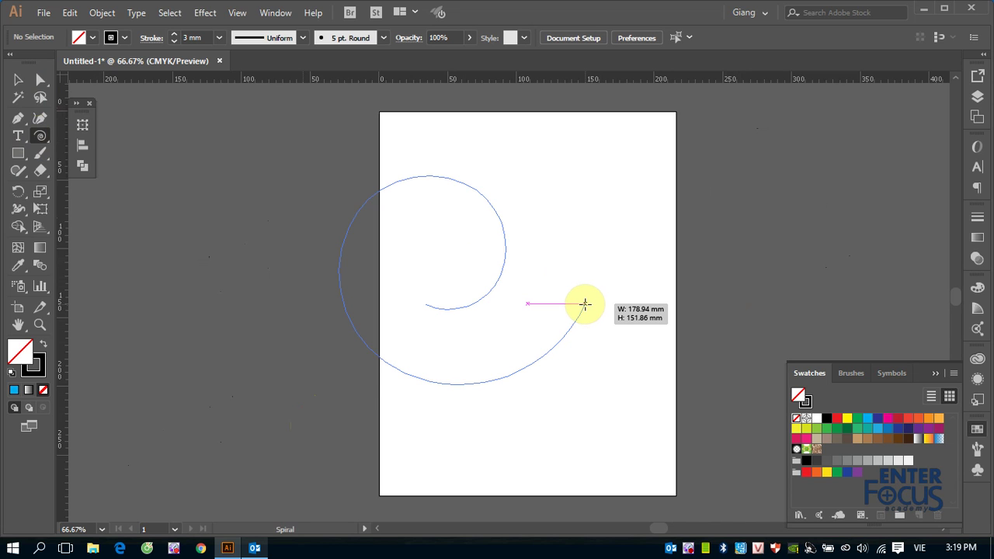
pyautogui.press('Up')
pyautogui.press('Up')
pyautogui.press('Up')
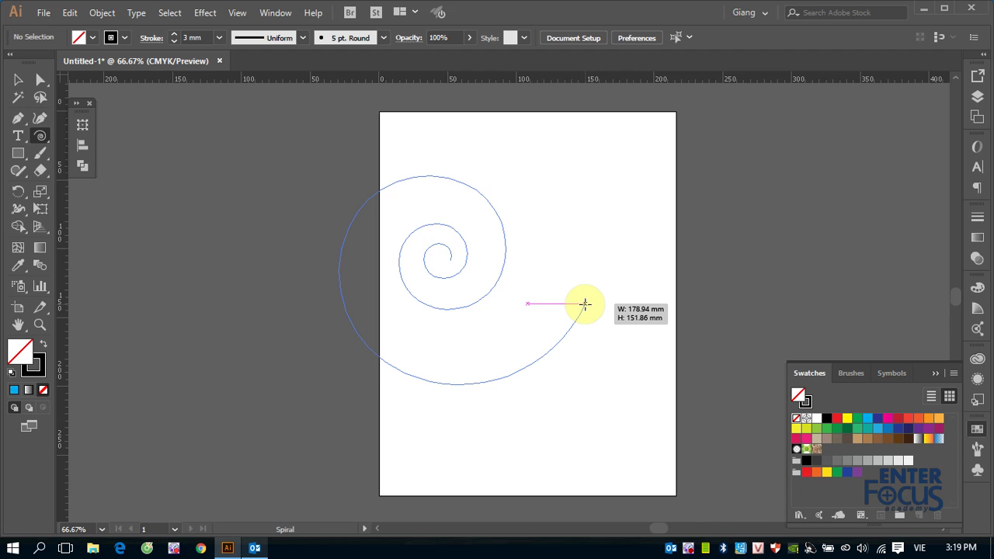
pyautogui.press('Down')
pyautogui.press('Down')
pyautogui.press('Down')
pyautogui.press('Down')
pyautogui.press('Down')
pyautogui.press('Down')
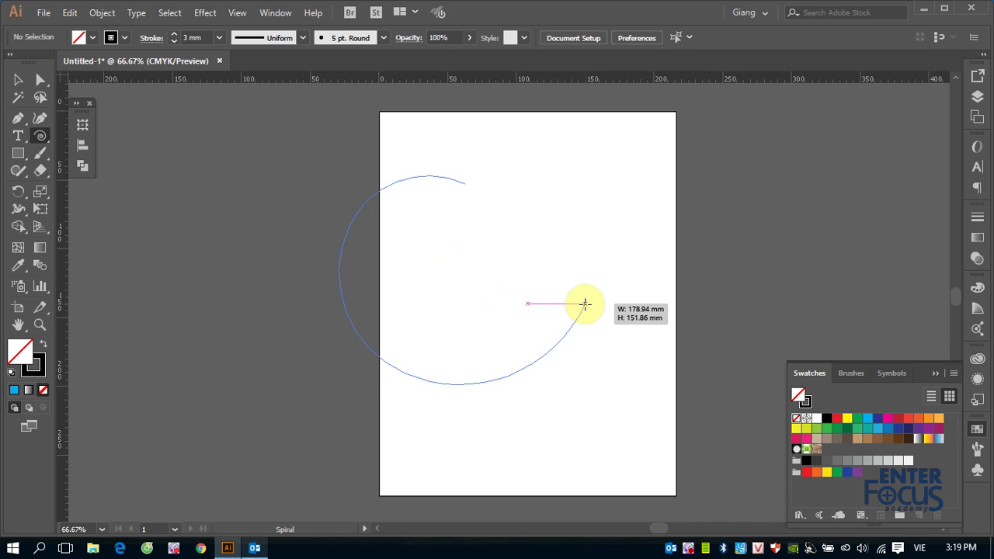
pyautogui.press('Down')
pyautogui.press('Down')
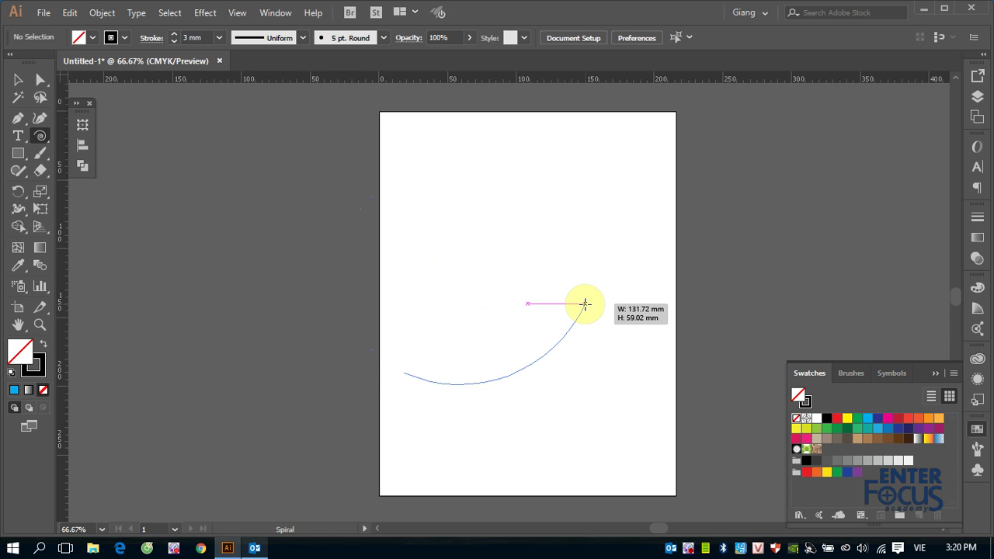
pyautogui.press('Up')
pyautogui.press('Up')
pyautogui.press('Up')
pyautogui.press('Up')
pyautogui.press('Up')
pyautogui.press('Up')
pyautogui.press('Up')
pyautogui.press('Up')
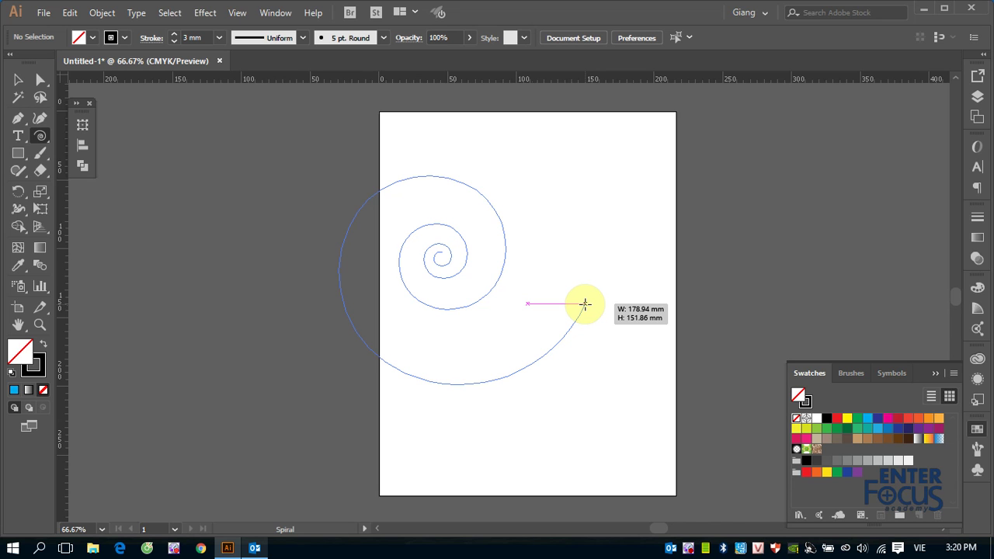
pyautogui.press('Down')
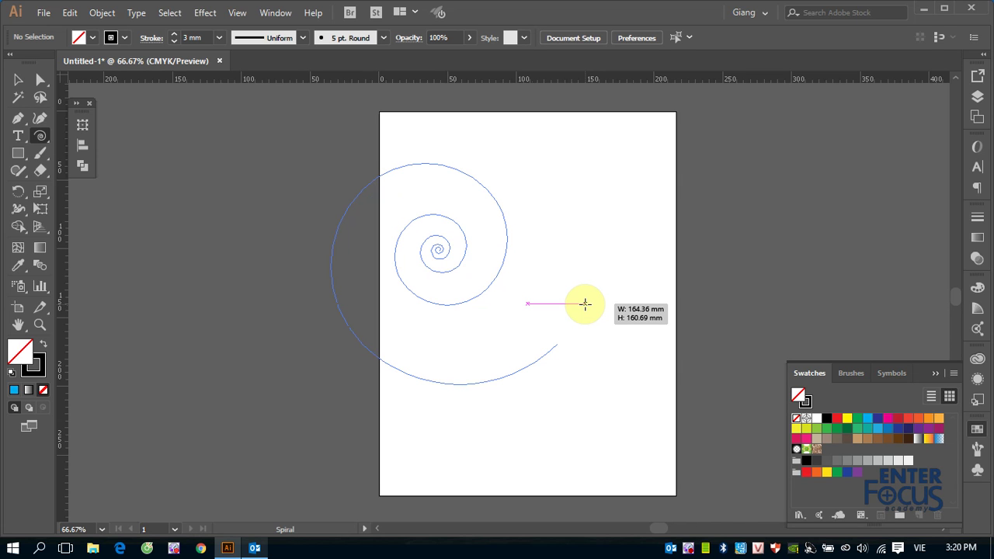
pyautogui.press('Down')
pyautogui.press('Down')
pyautogui.press('Down')
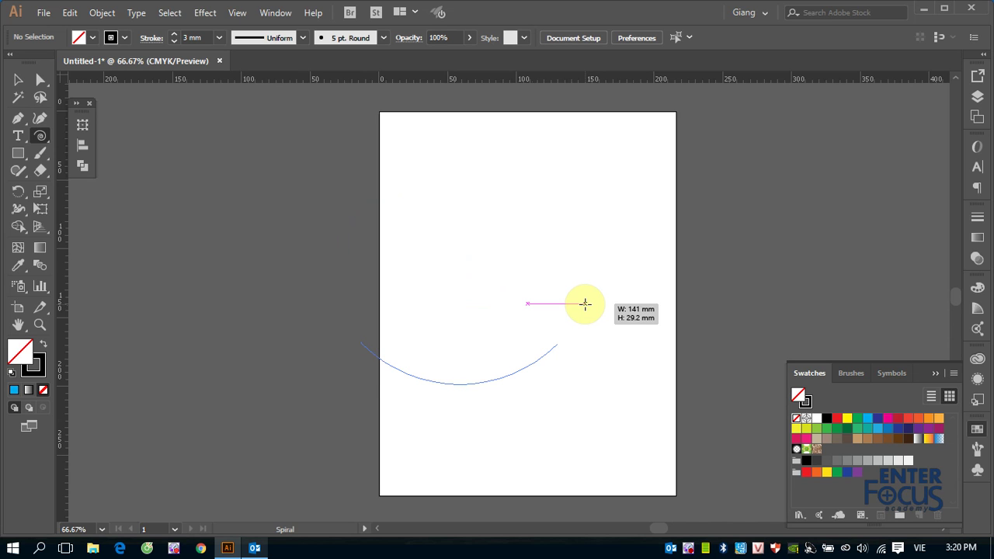
pyautogui.press('Up')
pyautogui.press('Up')
pyautogui.press('Up')
pyautogui.press('Up')
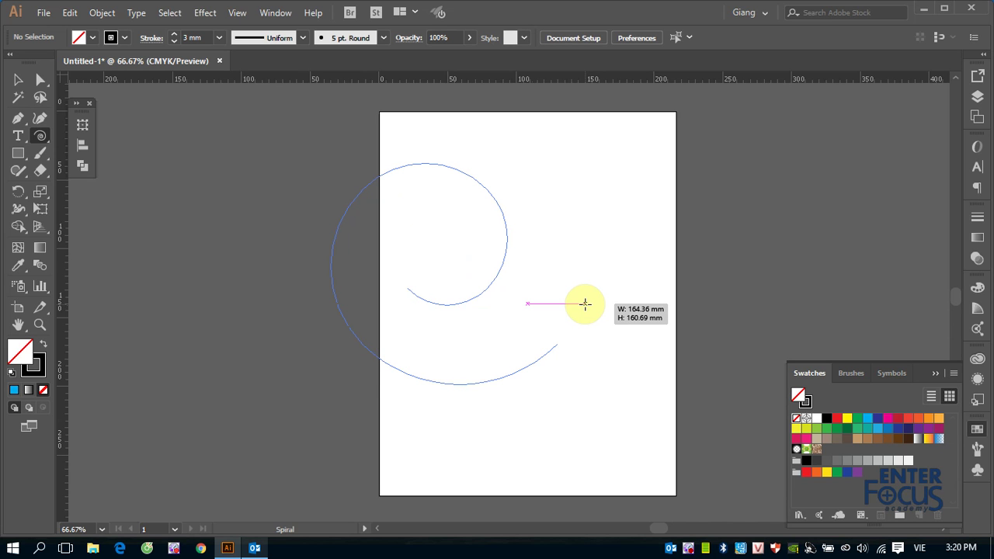
pyautogui.press('Up')
pyautogui.press('Up')
pyautogui.press('Up')
pyautogui.press('Up')
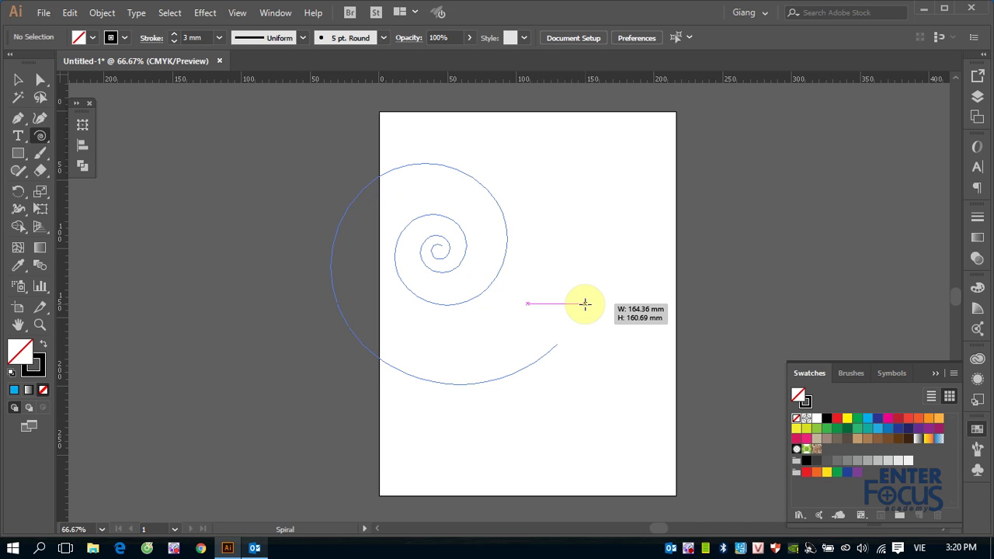
pyautogui.moveTo(585, 304); pyautogui.dragTo(585, 304)
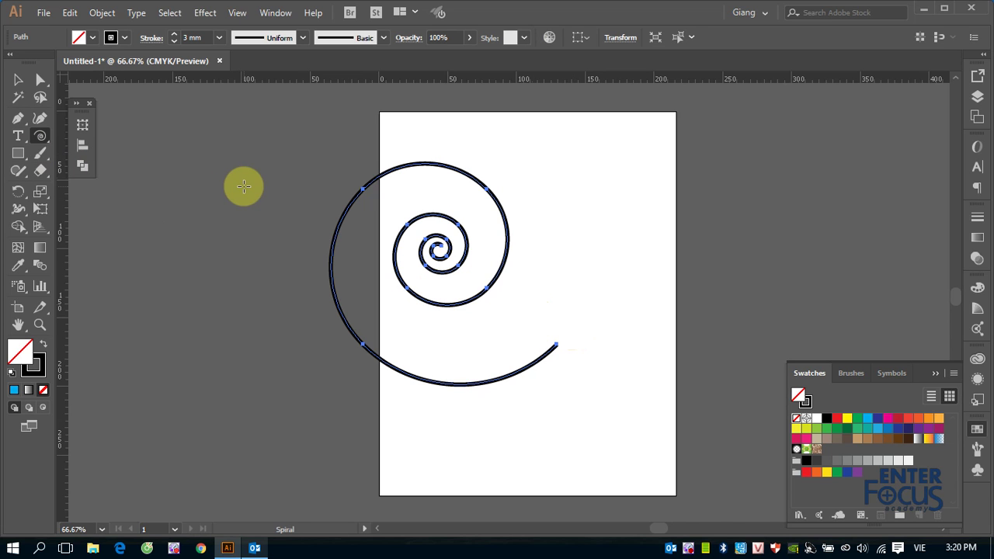
pyautogui.click(18, 80)
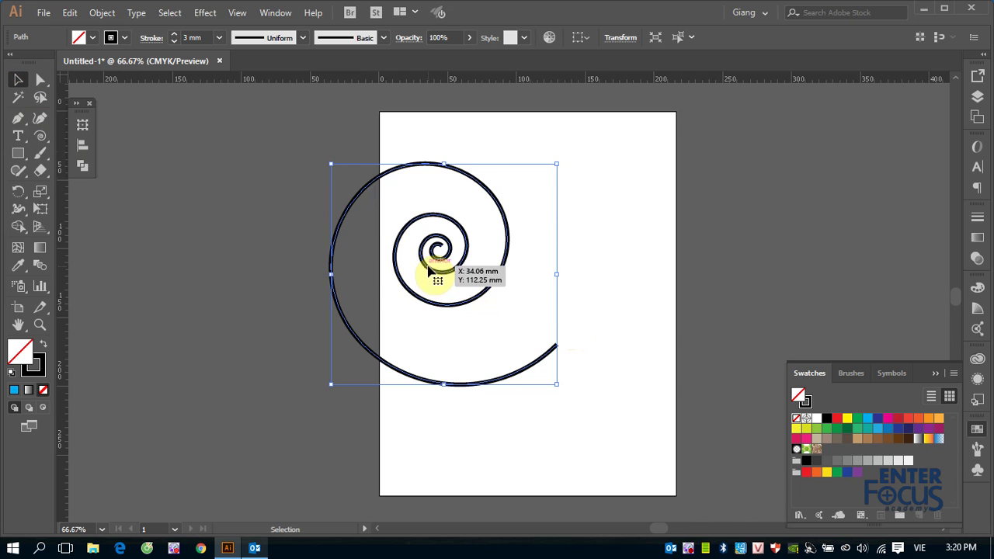
pyautogui.moveTo(428, 269); pyautogui.dragTo(508, 293)
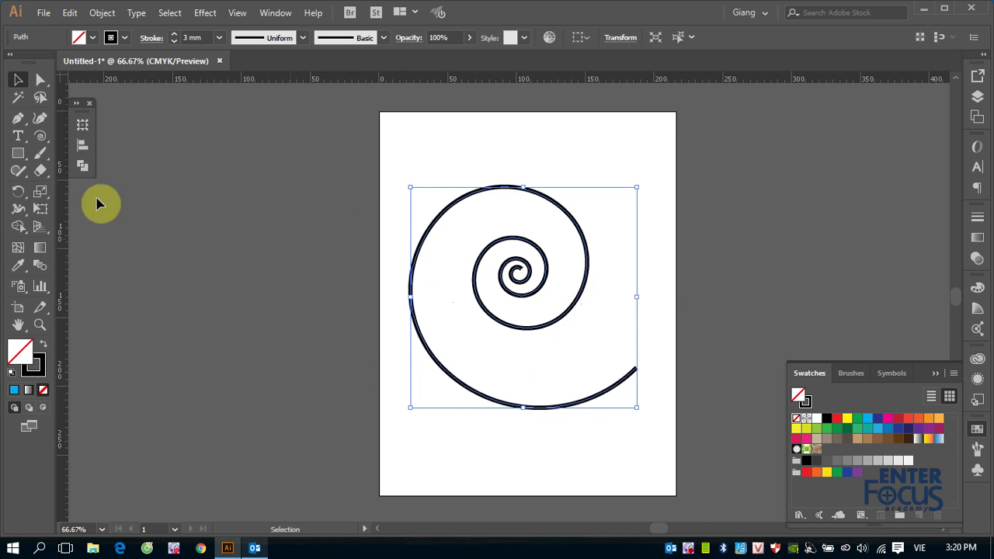
pyautogui.click(411, 169)
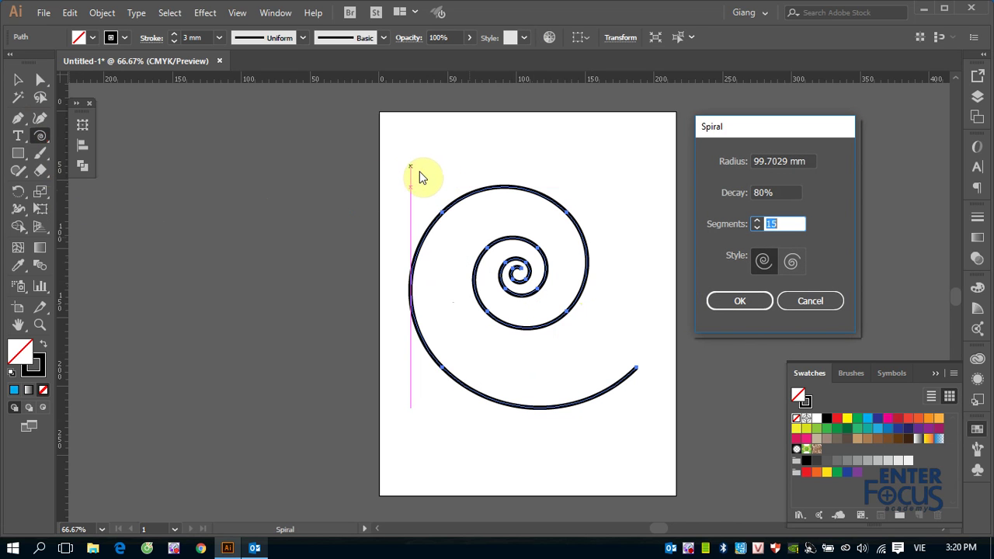
pyautogui.click(810, 302)
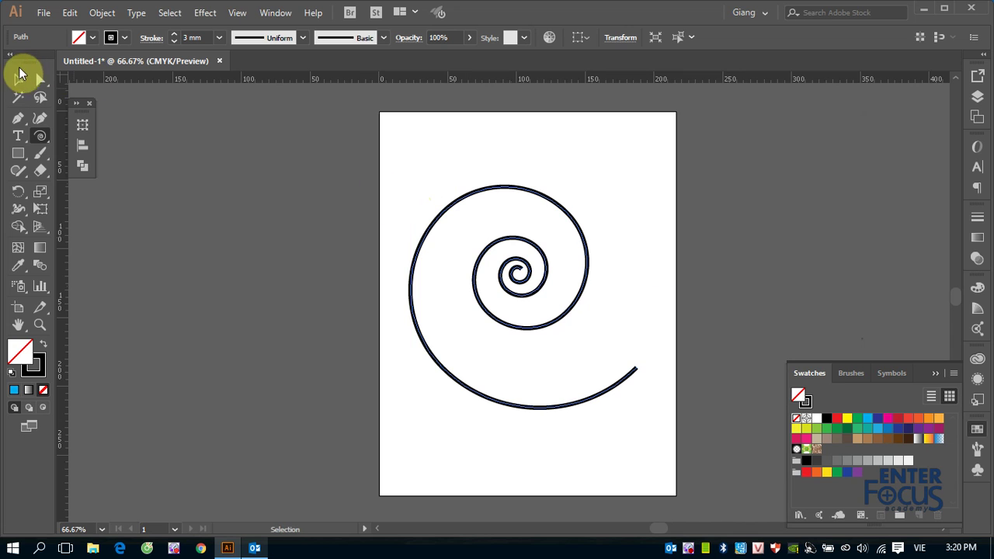
pyautogui.click(18, 79)
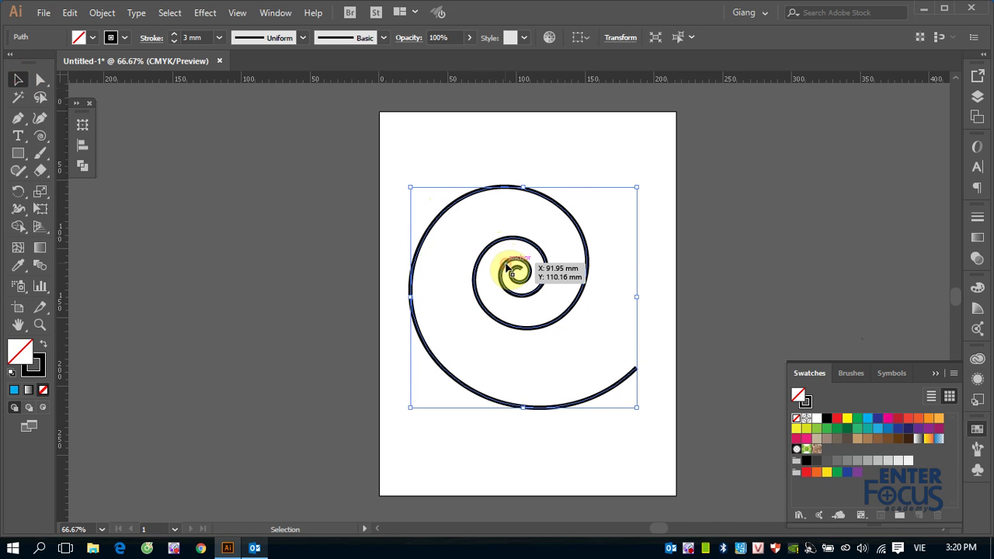
pyautogui.press('Delete')
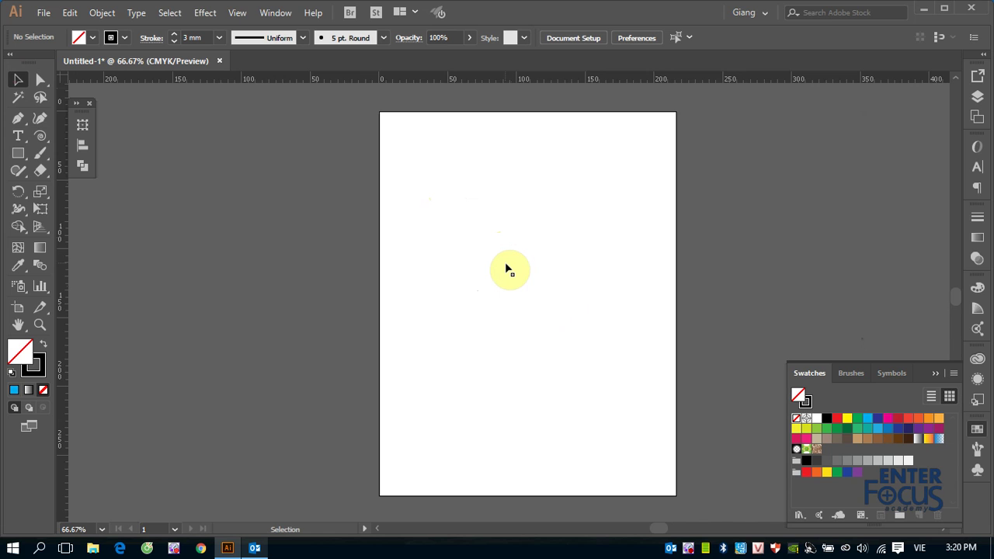
# - Draw a rectangular grid on the artboard with a 0.1 mm stroke
pyautogui.click(43, 138)
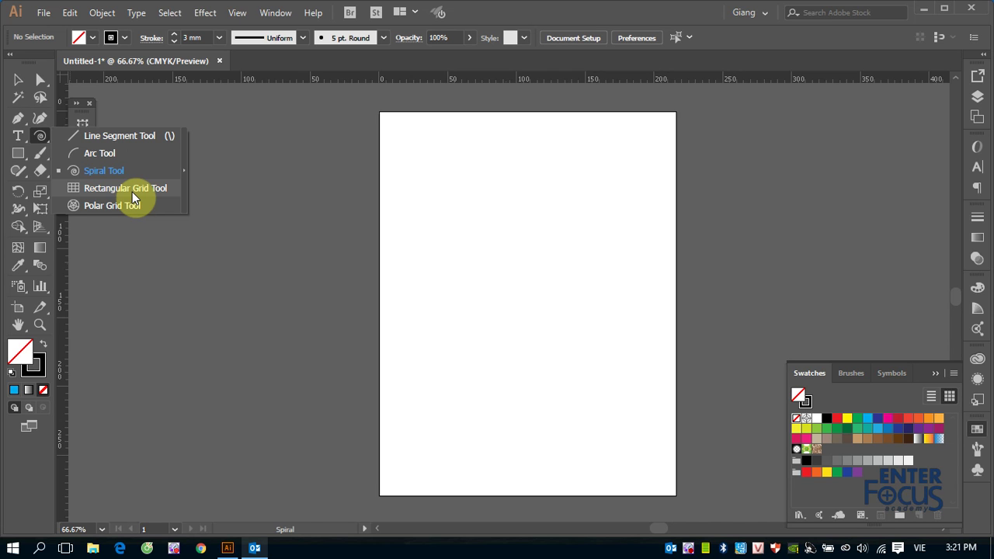
pyautogui.click(132, 192)
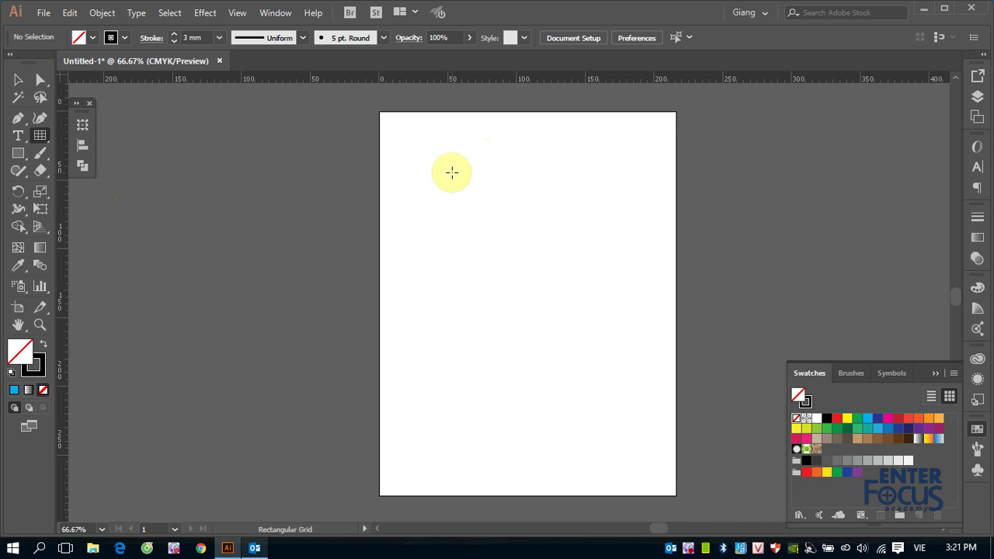
pyautogui.moveTo(412, 182)
pyautogui.mouseDown()
pyautogui.moveTo(630, 339)
pyautogui.moveTo(618, 357)
pyautogui.mouseUp()
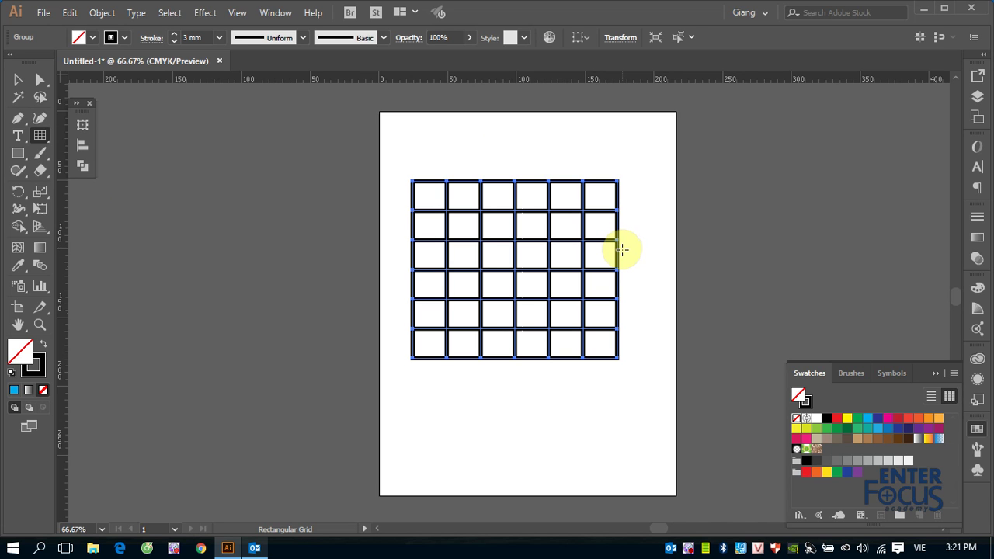
pyautogui.click(220, 38)
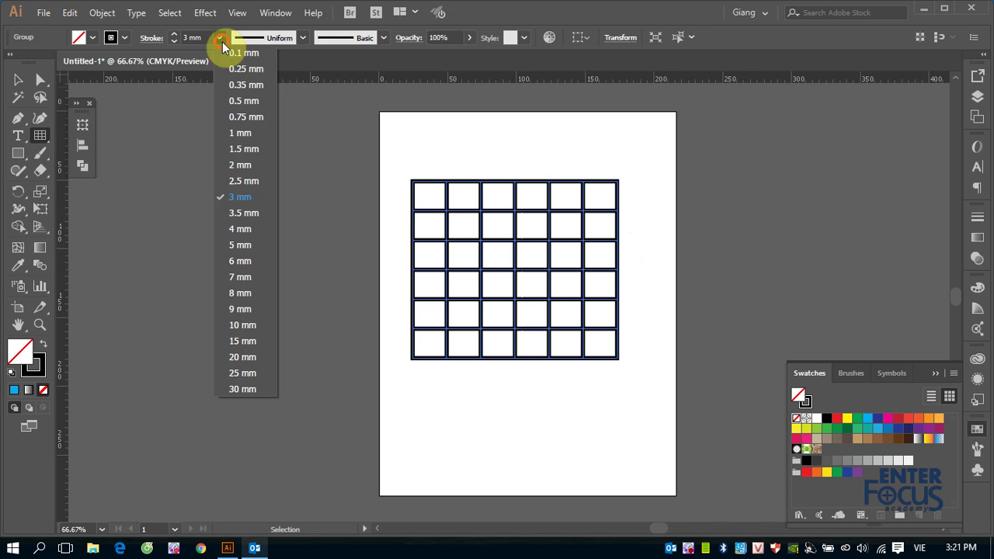
pyautogui.click(247, 57)
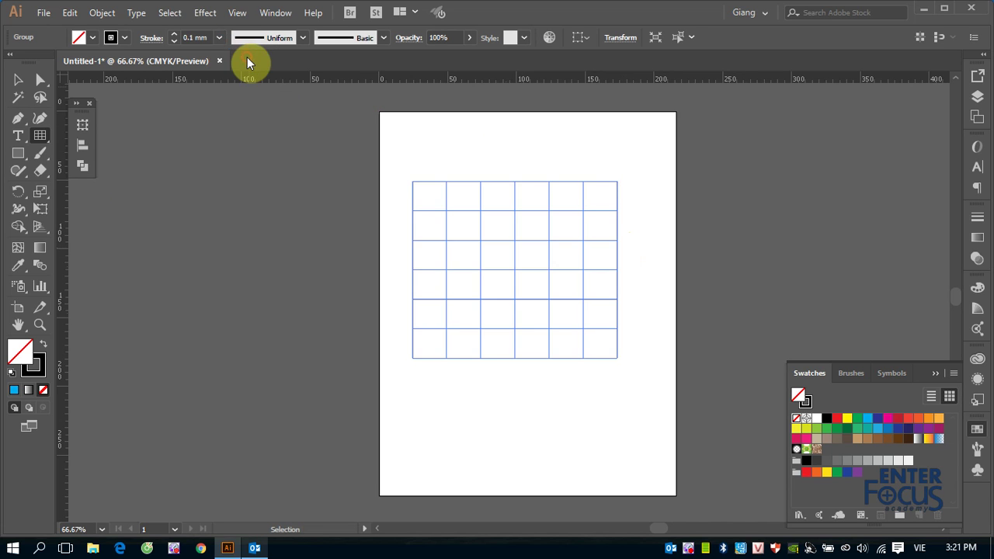
# - Move the grid off the artboard to the left
pyautogui.click(18, 79)
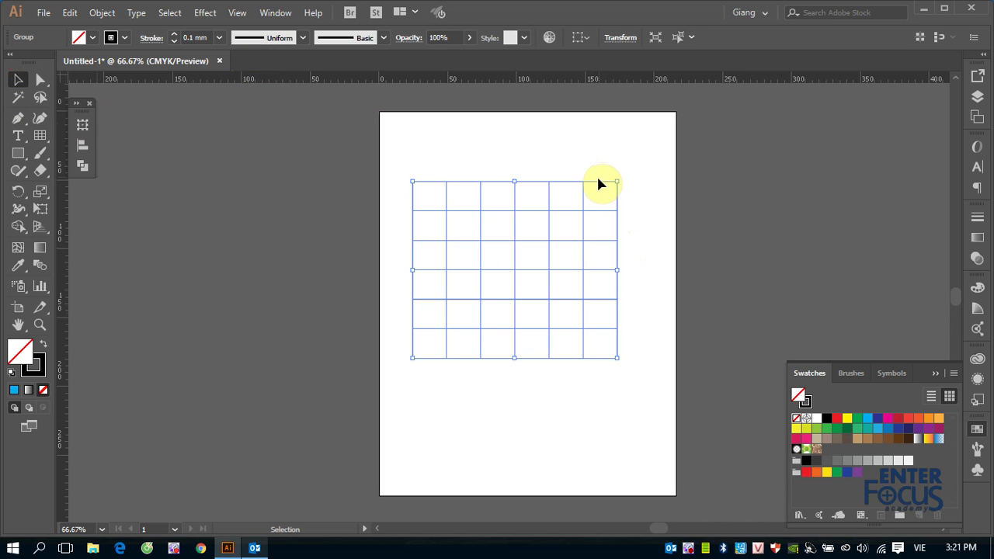
pyautogui.click(537, 211)
pyautogui.moveTo(538, 216); pyautogui.dragTo(268, 193)
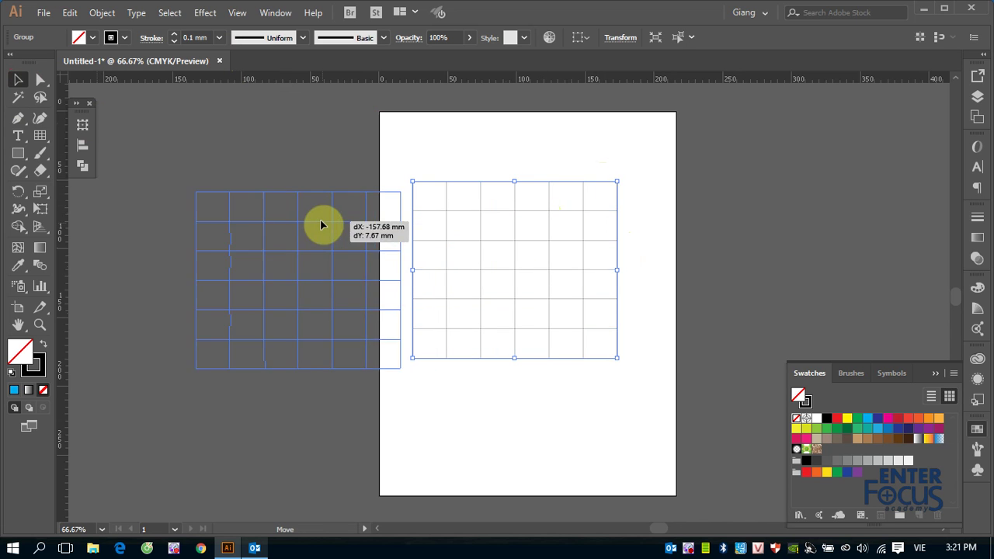
pyautogui.click(39, 138)
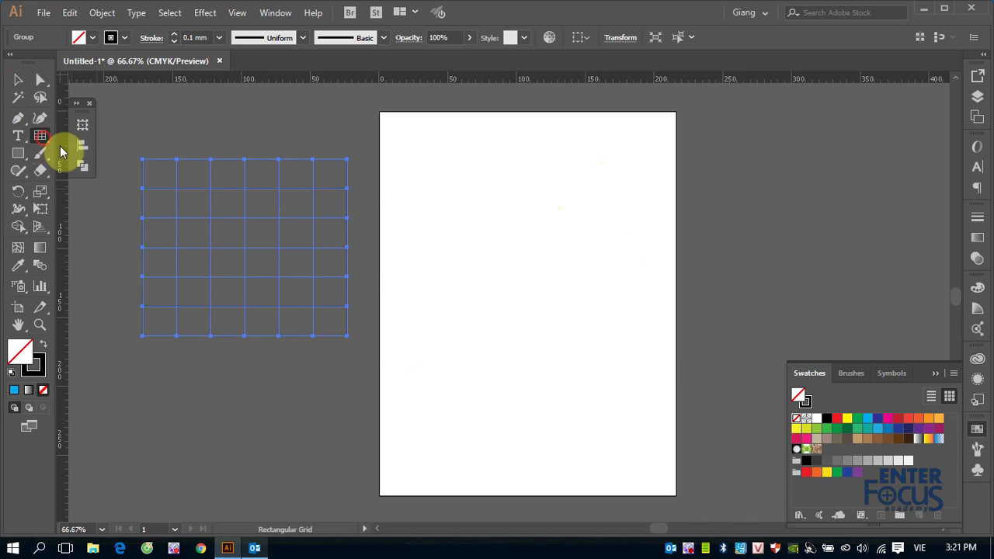
pyautogui.click(441, 166)
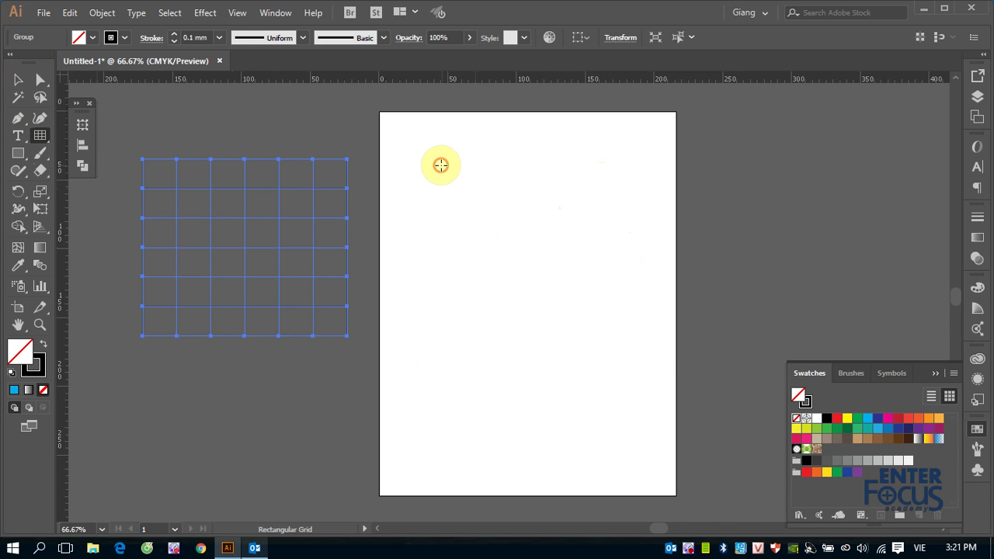
# - Move the Rectangular Grid Tool Options dialog (48.69 × 128.58 mm, 5×5 dividers) aside to the right
pyautogui.moveTo(513, 96); pyautogui.dragTo(788, 121)
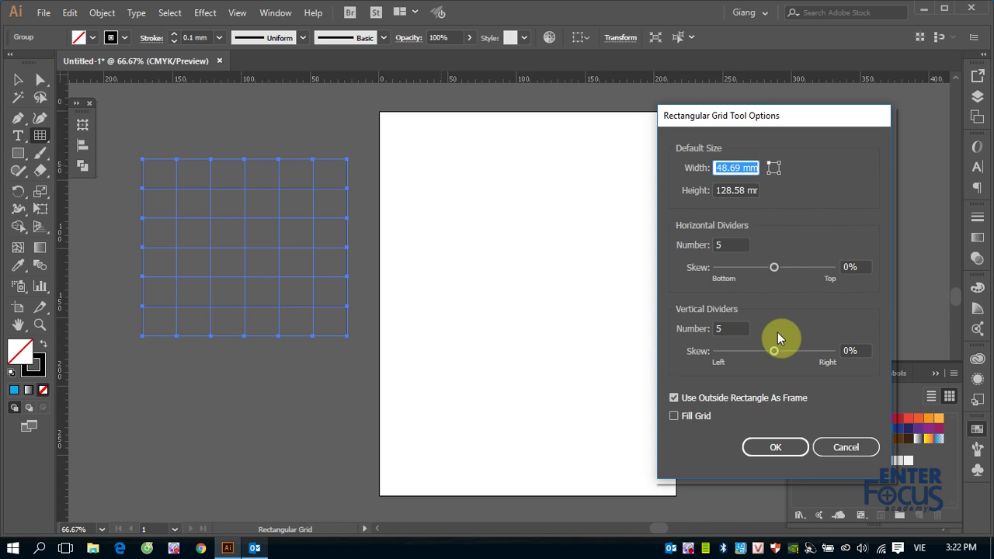
# - Create a grid with 158% horizontal divider skew, then deselect it
pyautogui.moveTo(777, 266); pyautogui.dragTo(794, 268)
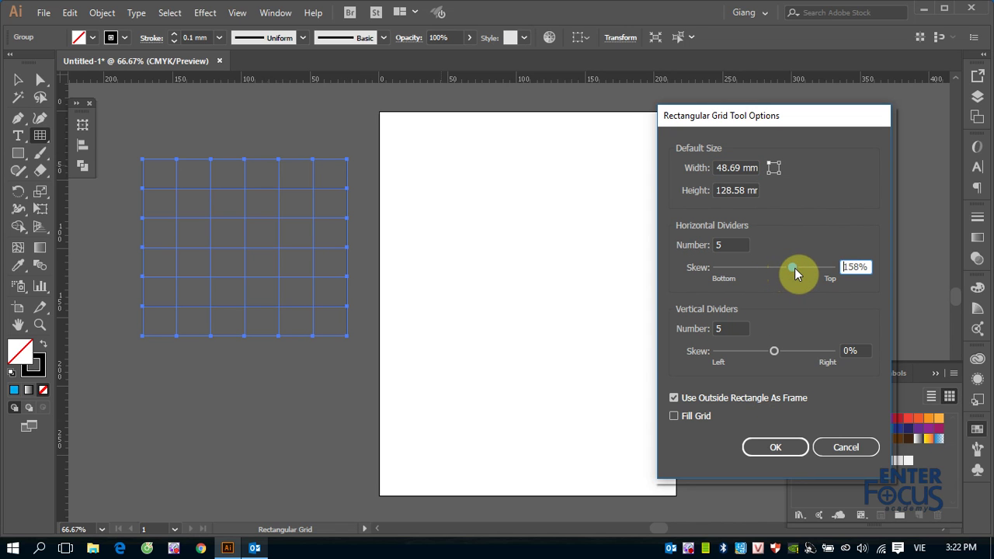
pyautogui.click(764, 448)
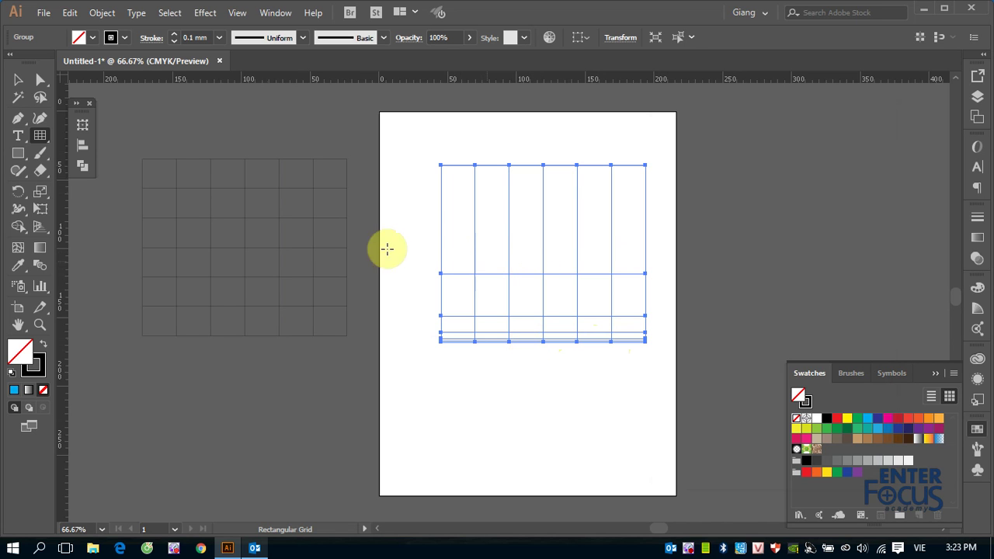
pyautogui.hotkey('ctrl', 'shift', 'a')
# - Reset the grid's horizontal skew to 0% and delete the skewed grid
pyautogui.doubleClick(38, 135)
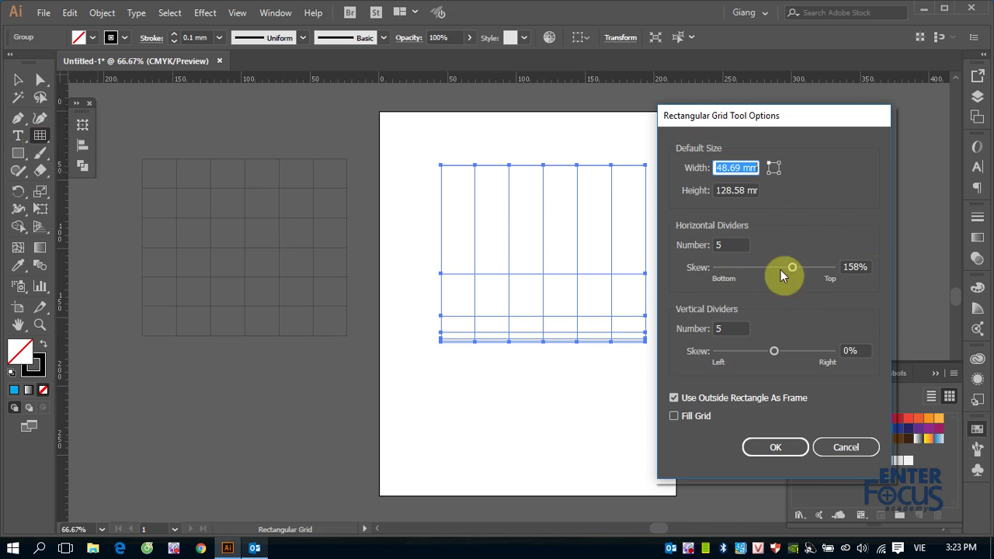
pyautogui.doubleClick(849, 266)
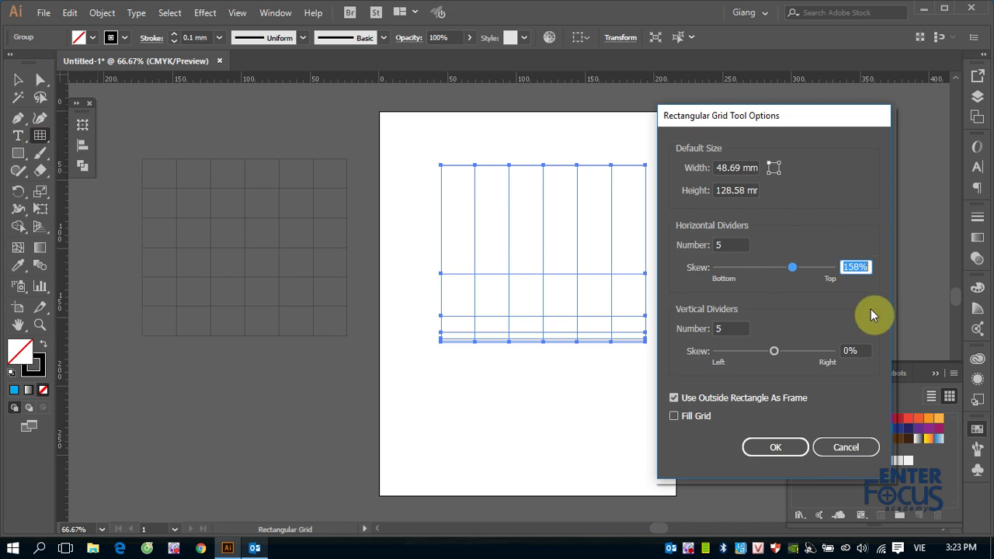
pyautogui.write('0')
pyautogui.click(758, 447)
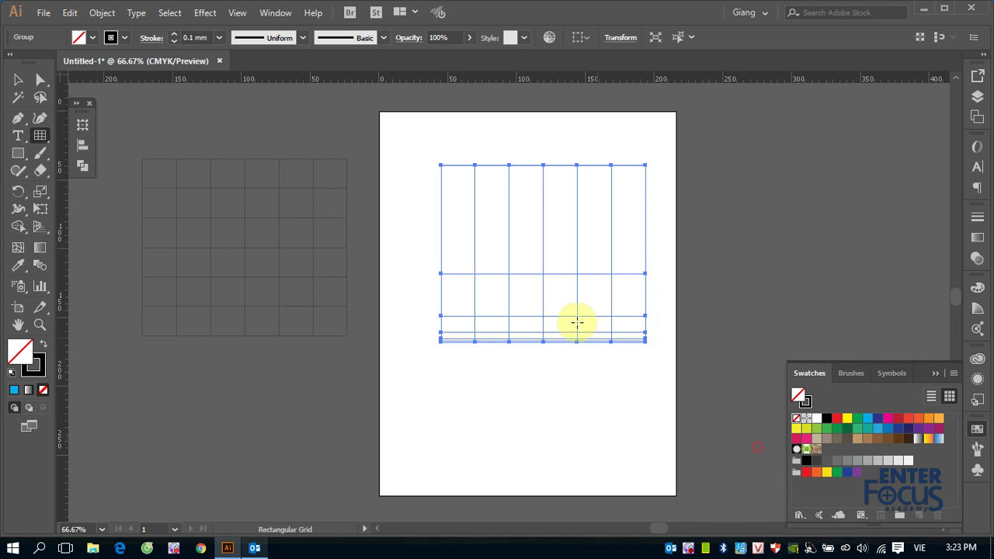
pyautogui.click(18, 80)
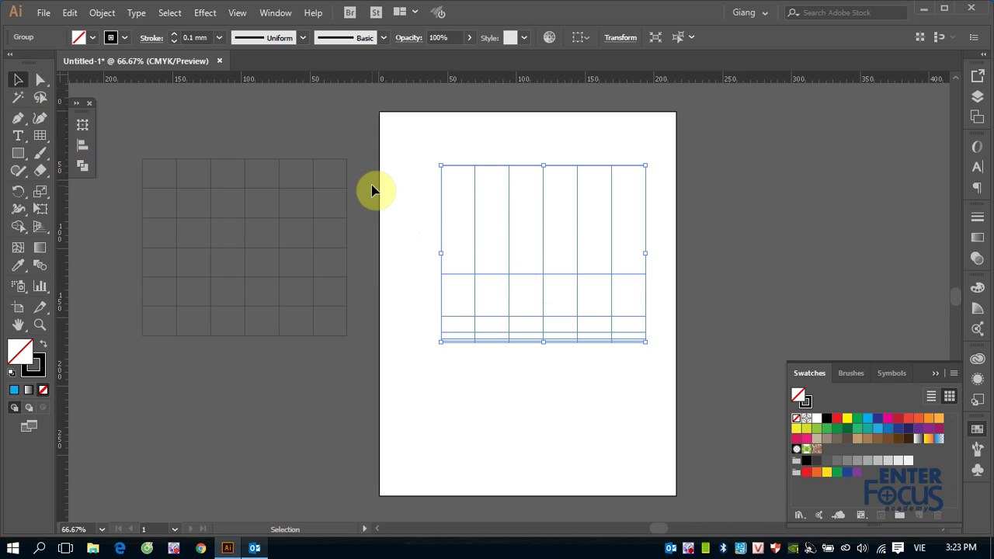
pyautogui.press('Delete')
# - Place a rectangular grid with the default settings and move it up and left on the artboard
pyautogui.click(40, 135)
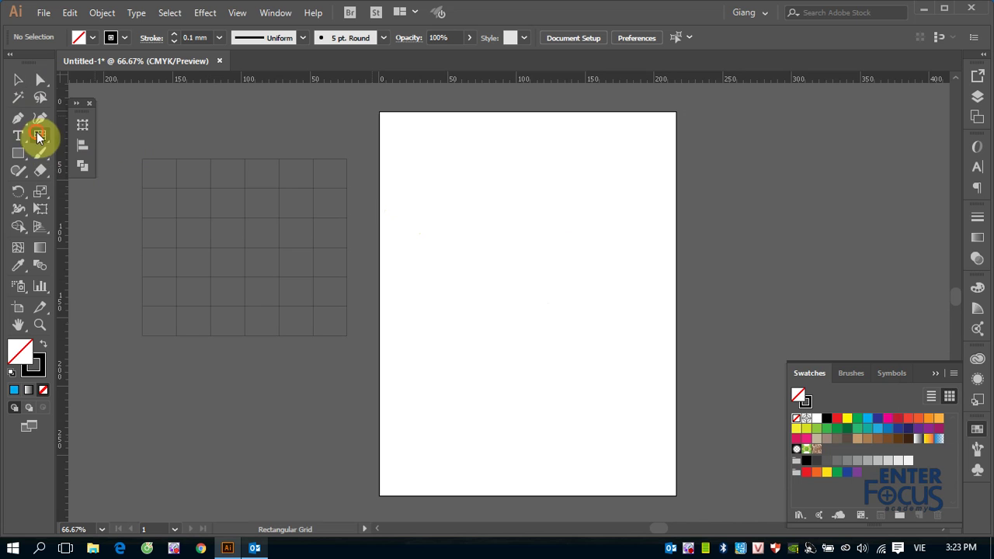
pyautogui.click(474, 198)
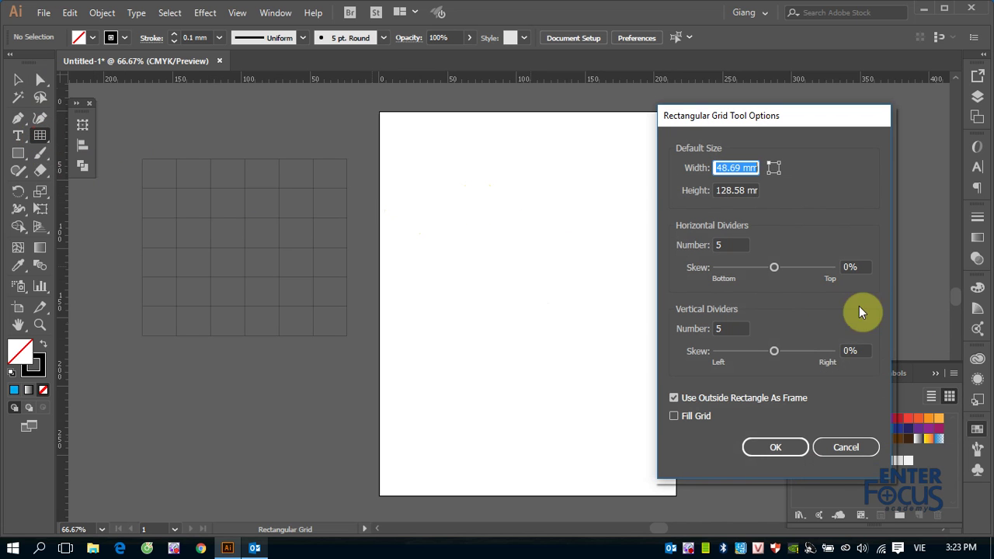
pyautogui.click(765, 447)
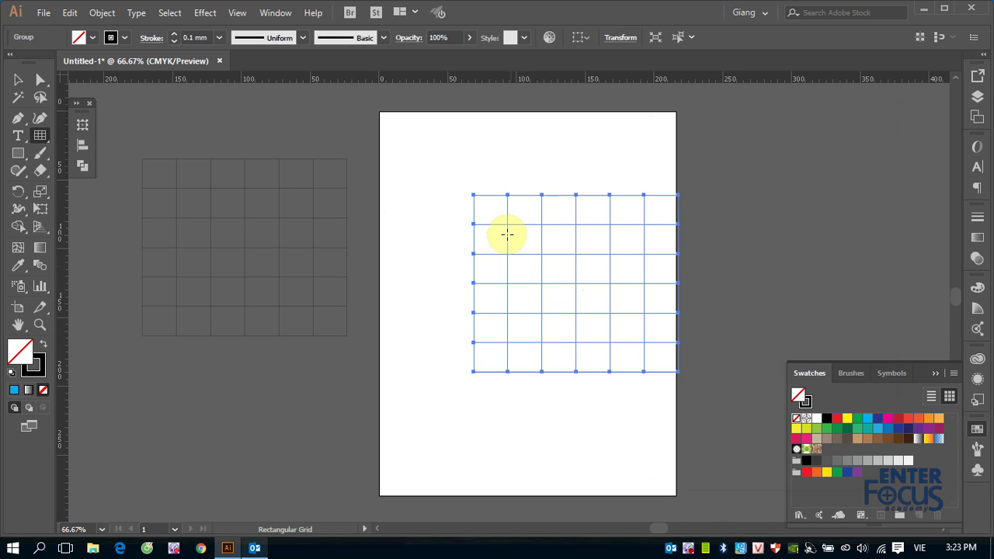
pyautogui.click(18, 79)
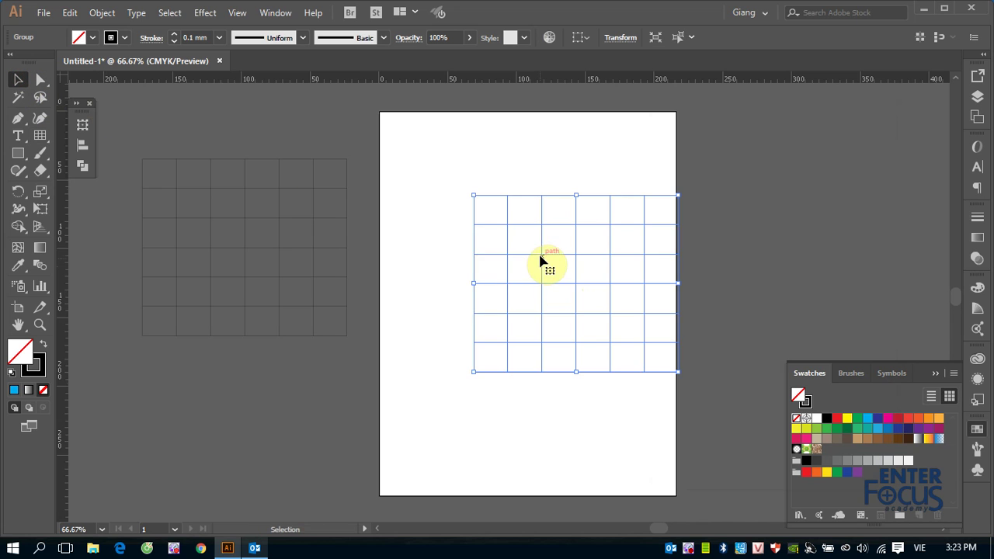
pyautogui.moveTo(541, 261); pyautogui.dragTo(483, 249)
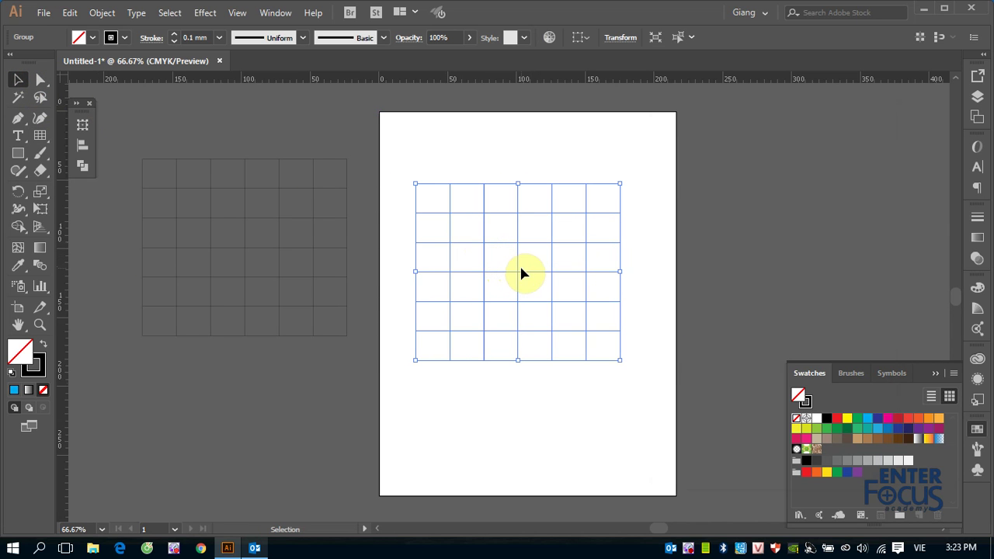
# - Set the Rectangular Grid tool's horizontal divider skew to a negative value for future grids
pyautogui.doubleClick(40, 135)
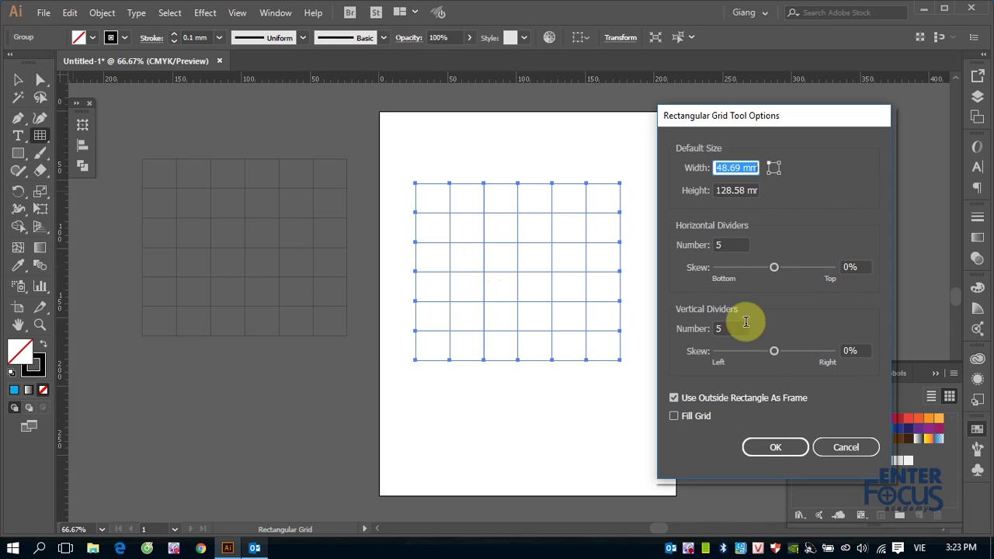
pyautogui.moveTo(772, 266); pyautogui.dragTo(754, 268)
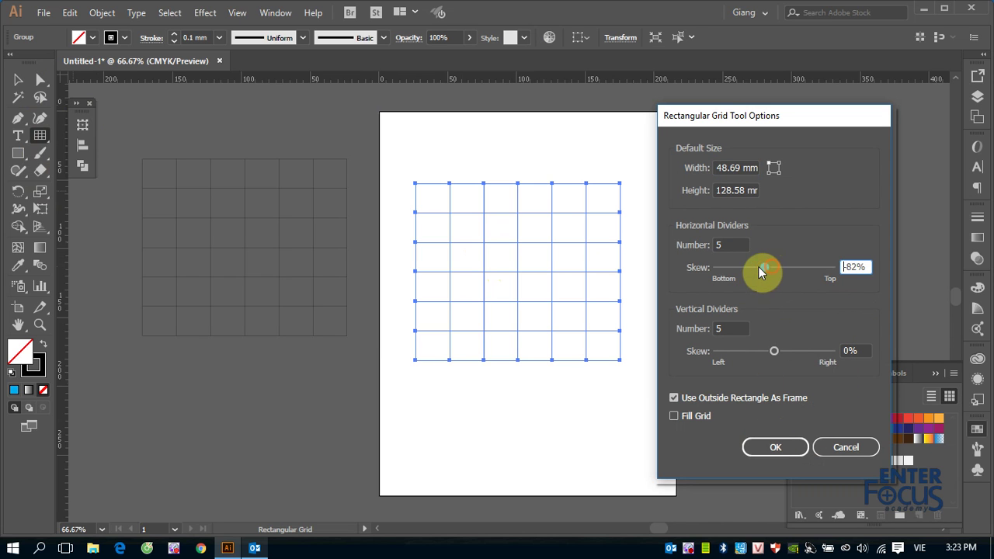
pyautogui.click(774, 447)
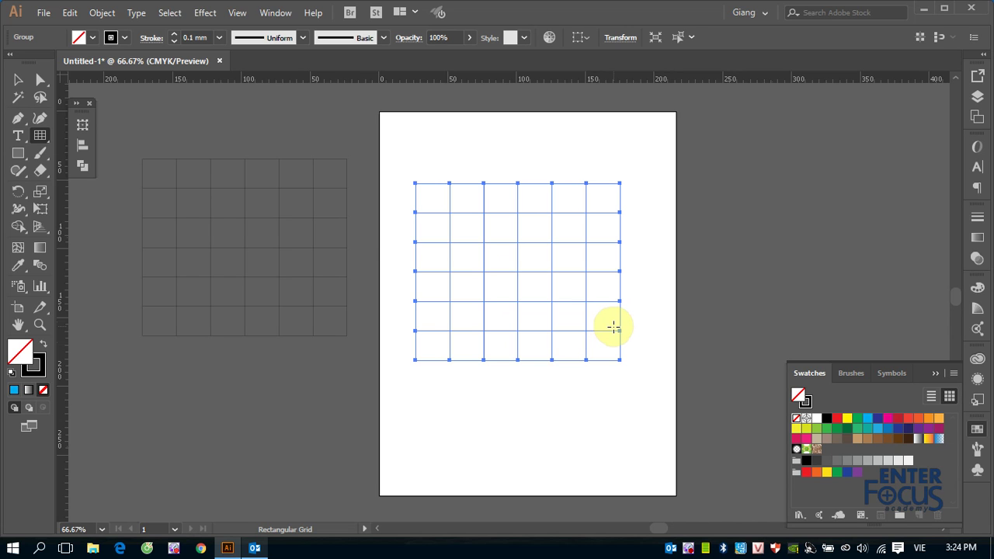
pyautogui.click(18, 79)
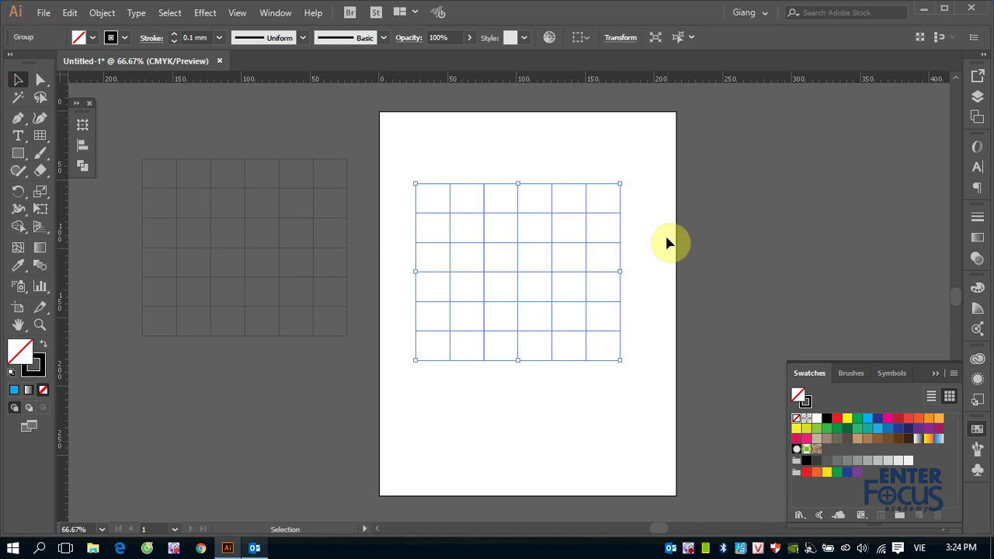
# - Select the grid on the artboard and delete it
pyautogui.click(654, 330)
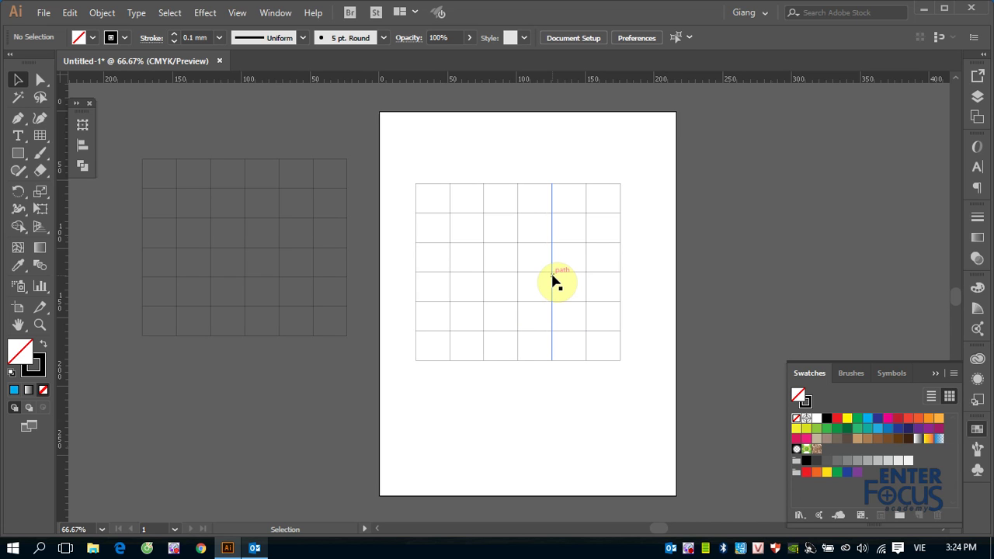
pyautogui.click(552, 278)
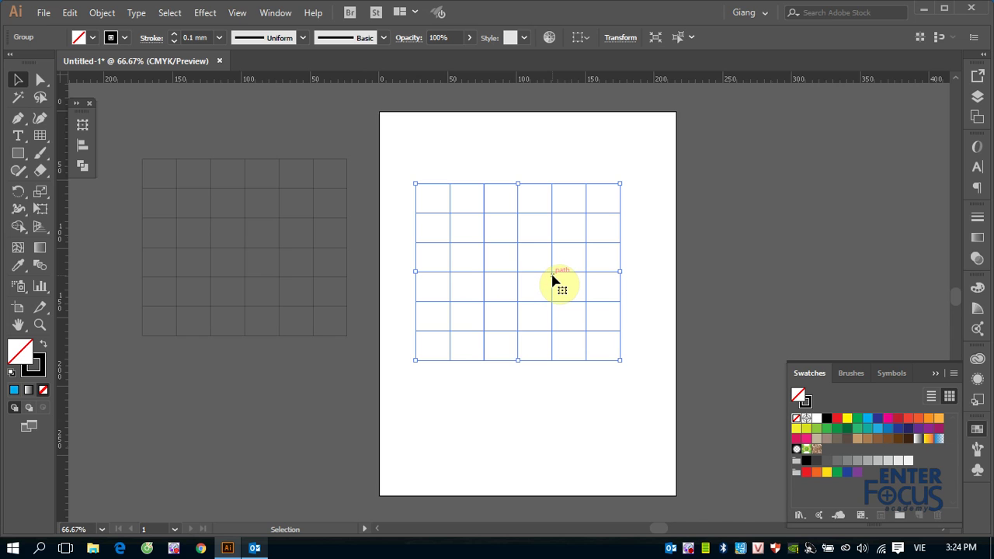
pyautogui.press('Delete')
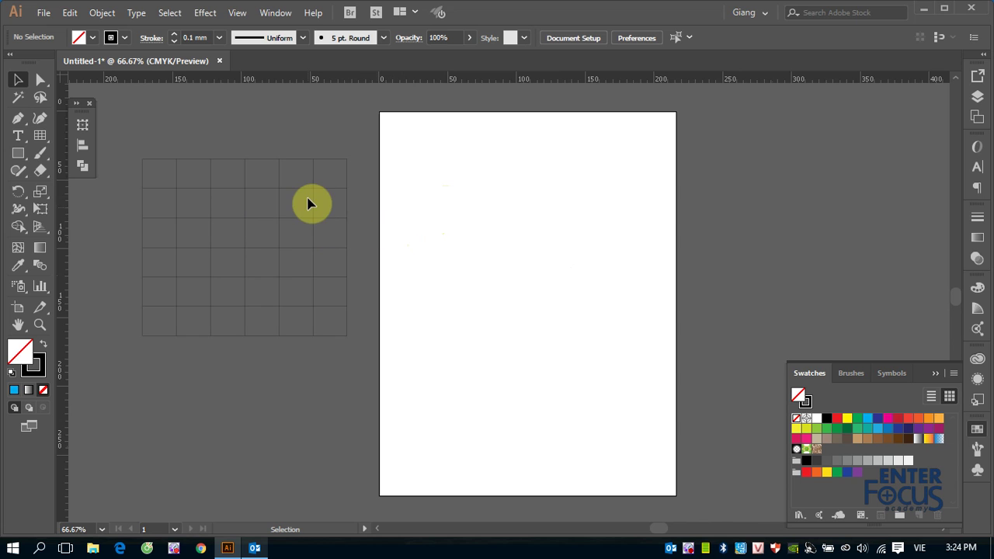
# - Drag a skewed test grid across the artboard, then deselect it
pyautogui.click(39, 135)
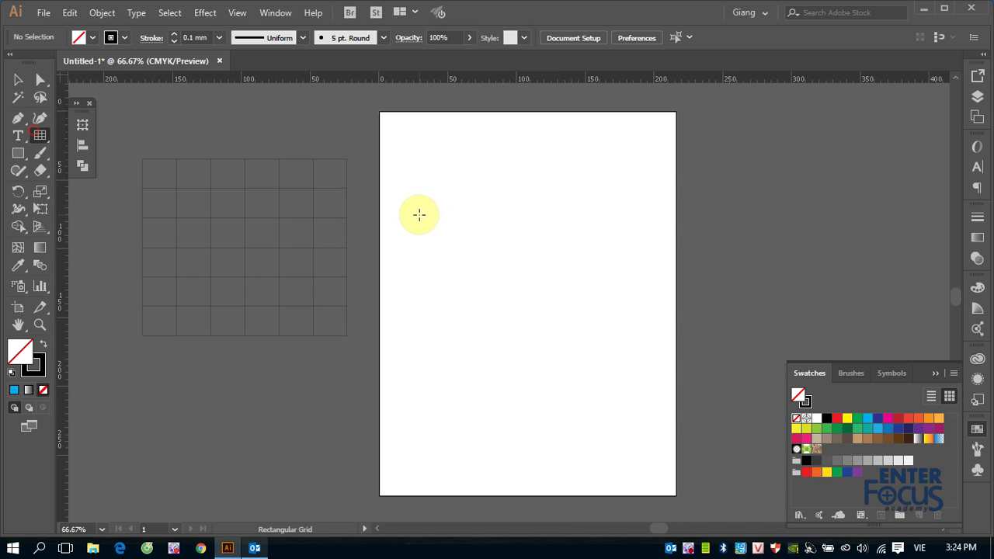
pyautogui.moveTo(439, 187); pyautogui.dragTo(622, 344)
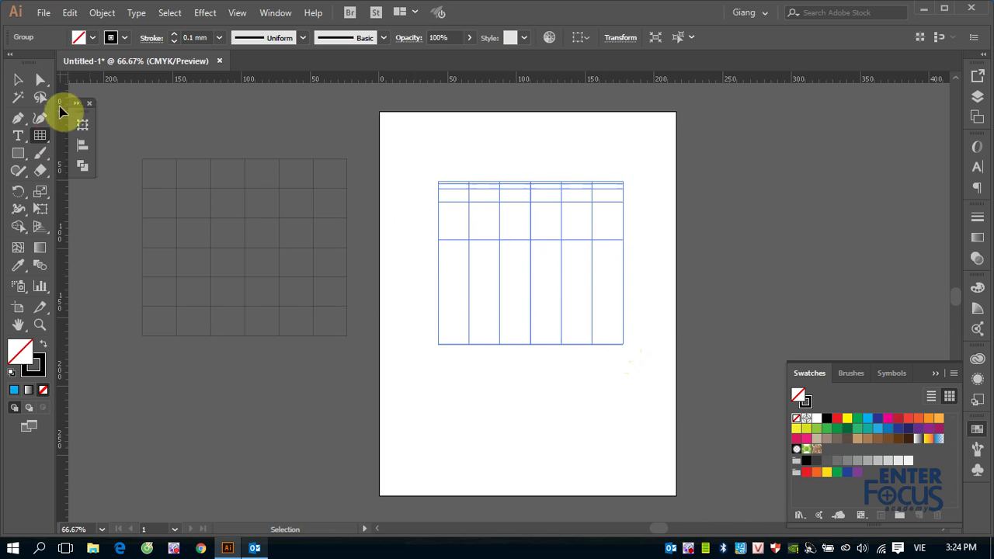
pyautogui.click(19, 81)
pyautogui.click(492, 194)
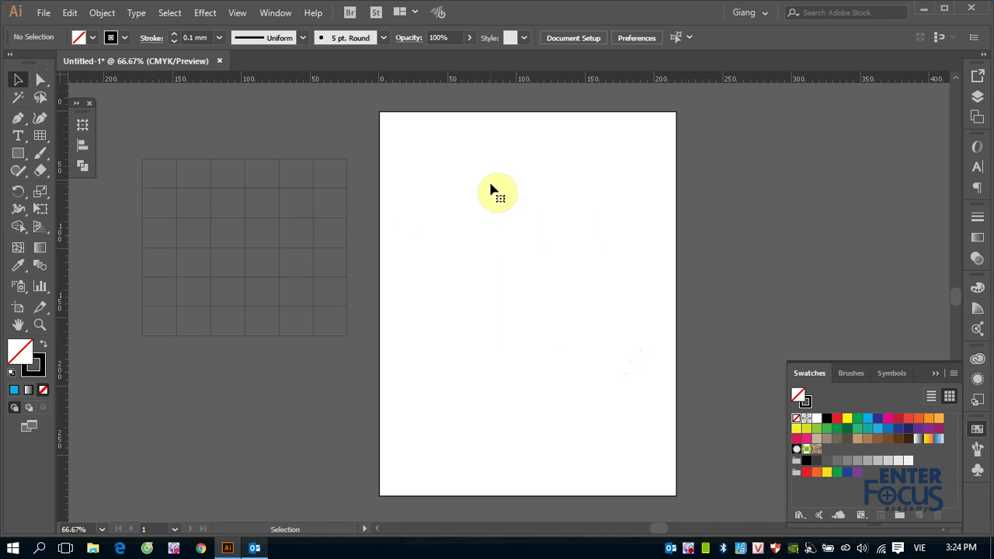
# - Reset horizontal divider skew to 0 and place an evenly spaced grid on the artboard
pyautogui.click(40, 135)
pyautogui.click(482, 204)
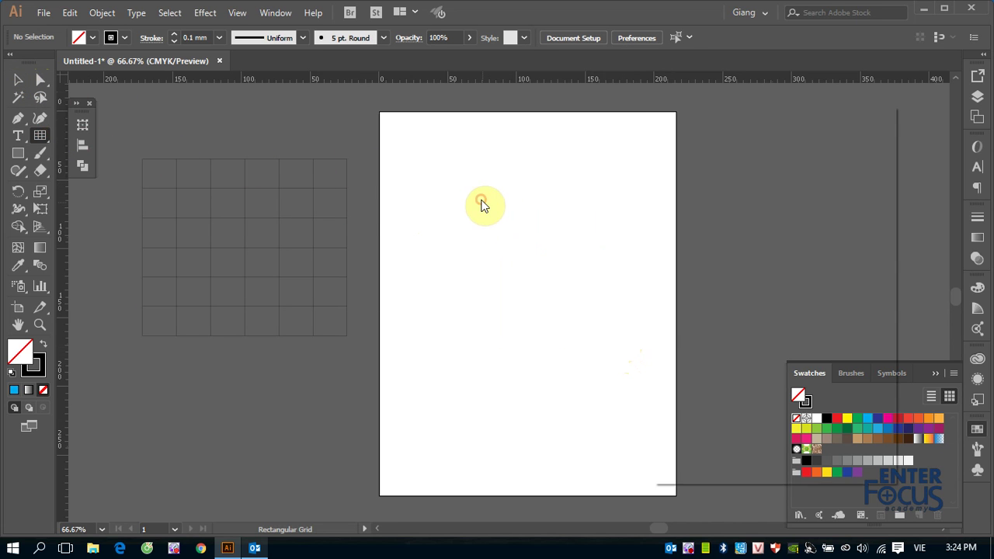
pyautogui.doubleClick(847, 266)
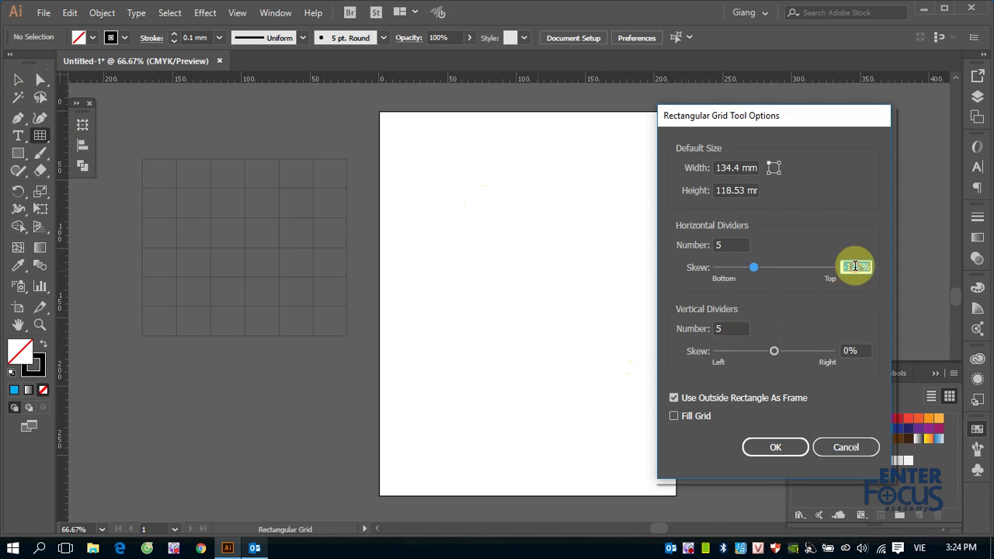
pyautogui.write('0')
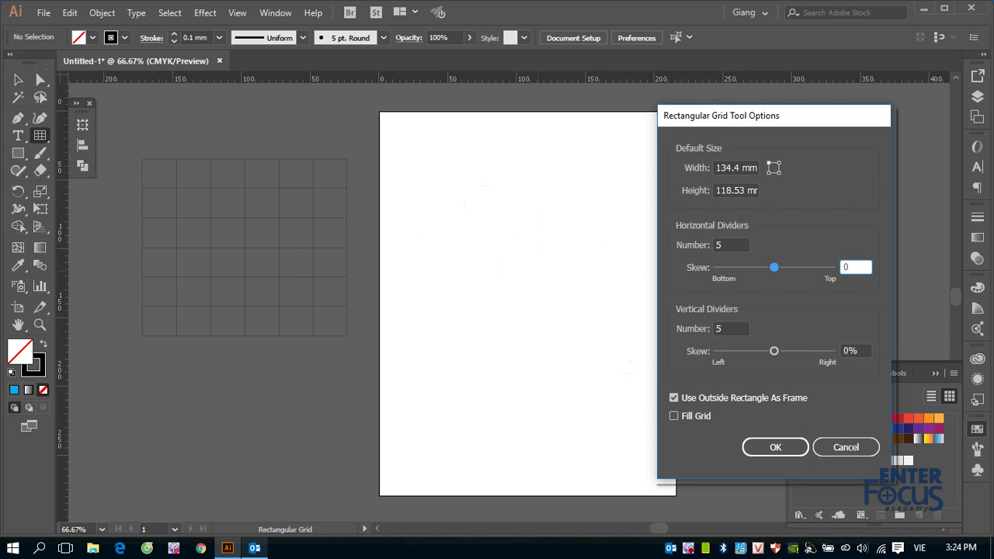
pyautogui.press('Return')
pyautogui.press('v')
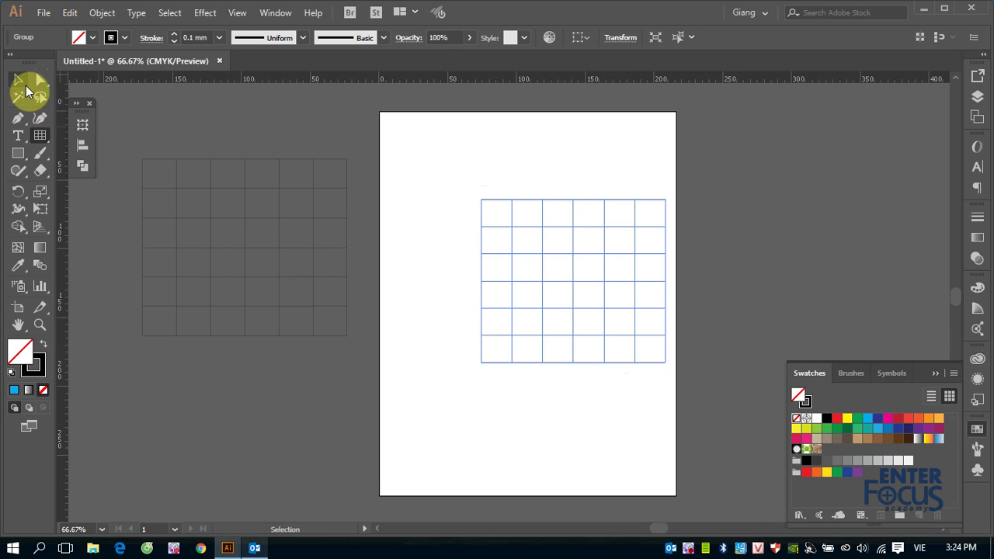
pyautogui.click(532, 249)
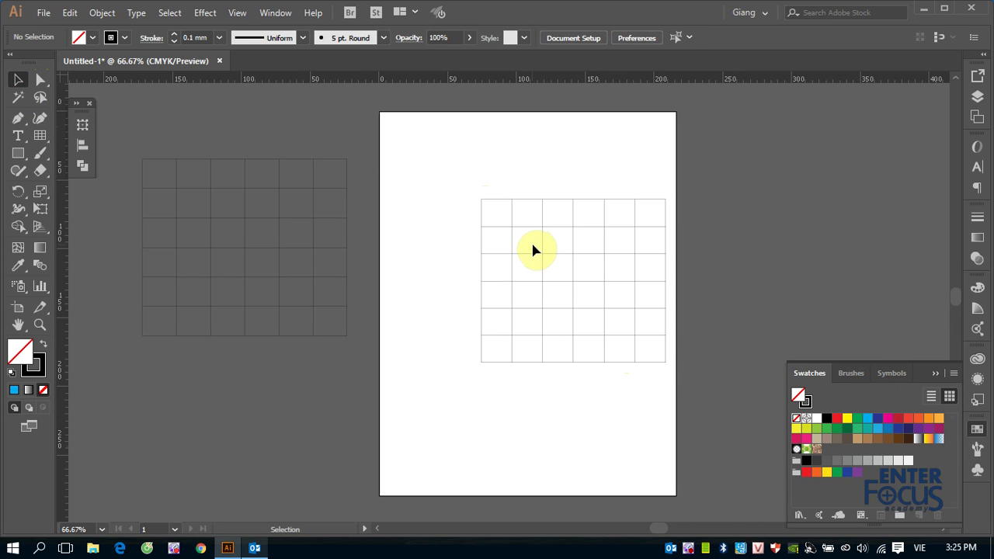
# - Delete the existing grid and Shift-drag a new square grid near the artboard centre
pyautogui.click(515, 259)
pyautogui.press('Delete')
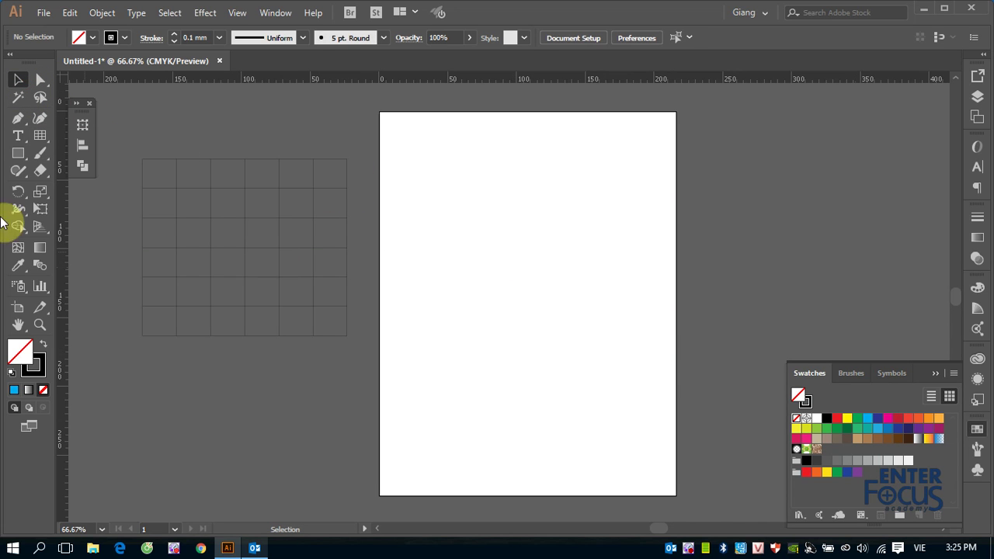
pyautogui.click(40, 135)
pyautogui.moveTo(439, 180)
pyautogui.mouseDown()
pyautogui.moveTo(602, 347)
pyautogui.moveTo(633, 361)
pyautogui.mouseUp()
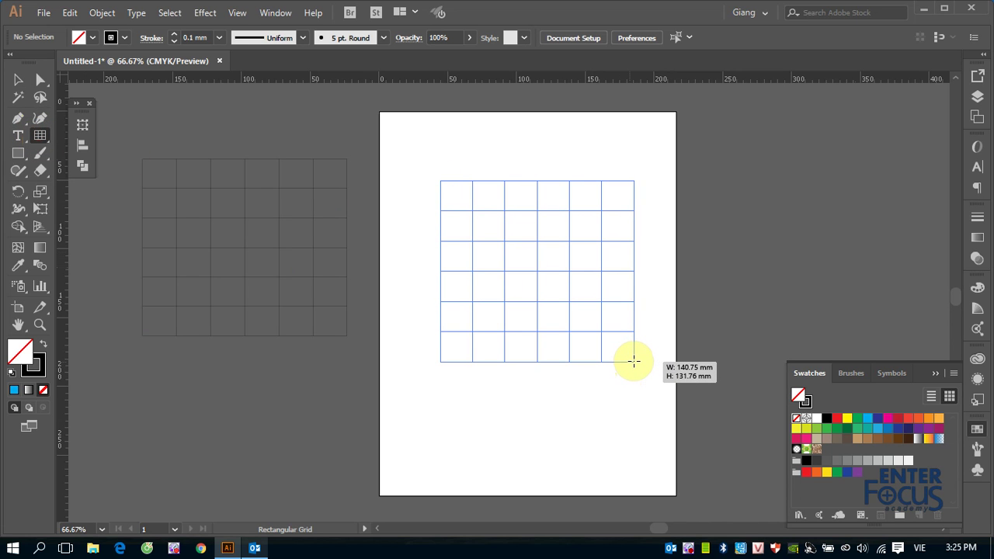
pyautogui.press('shift')
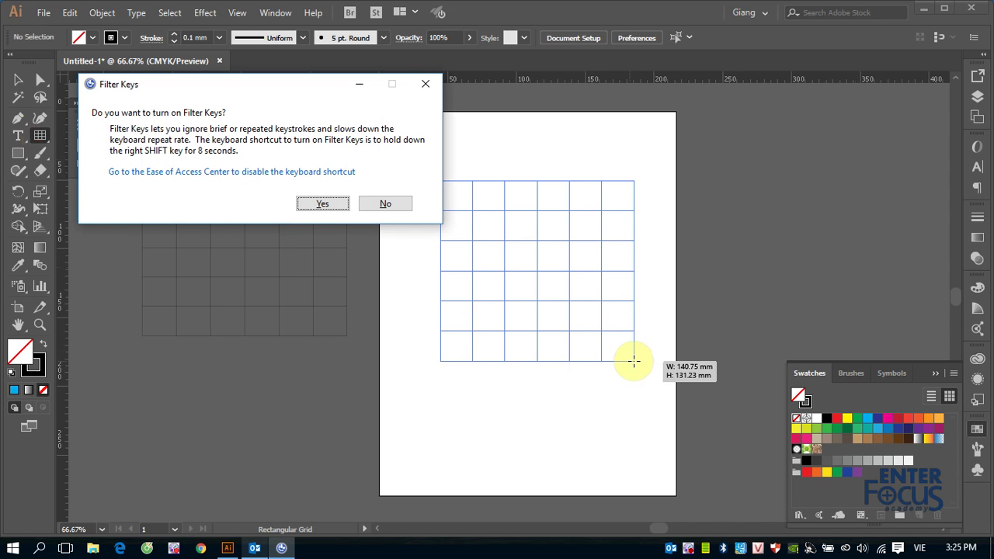
# - Dismiss the Filter Keys prompt, then select and delete the square grid
pyautogui.click(383, 205)
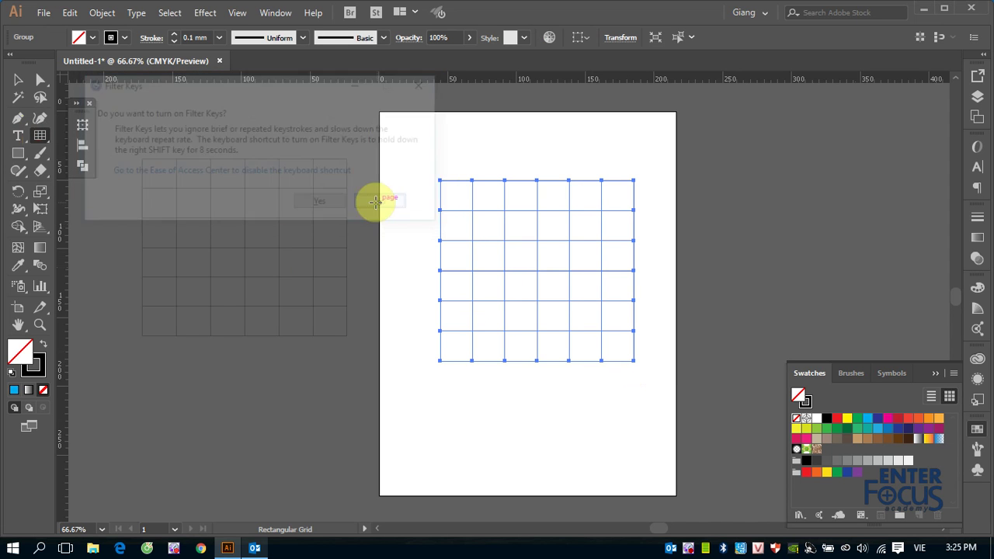
pyautogui.click(17, 79)
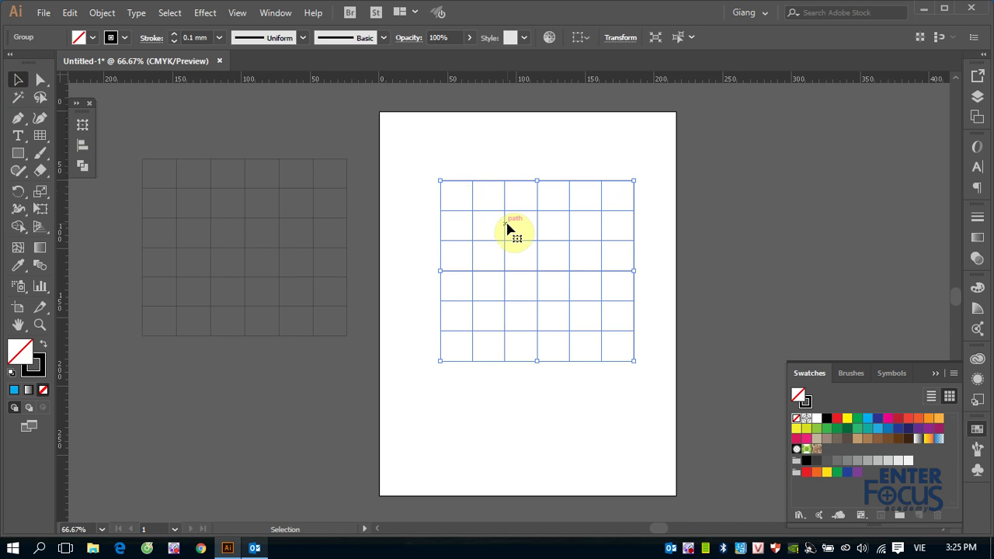
pyautogui.press('Delete')
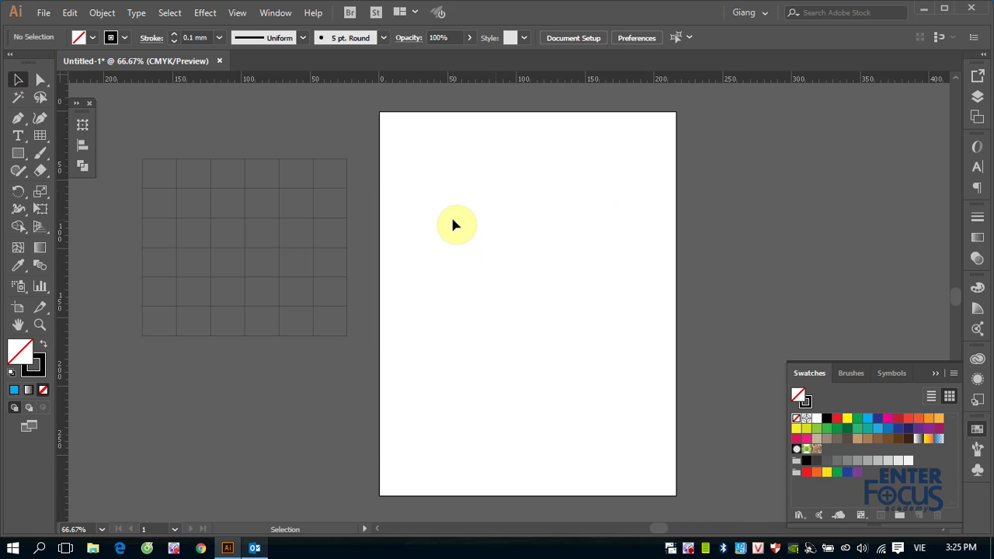
# - Drag a rectangular grid, adding three rows and then removing two with the arrow keys
pyautogui.click(40, 135)
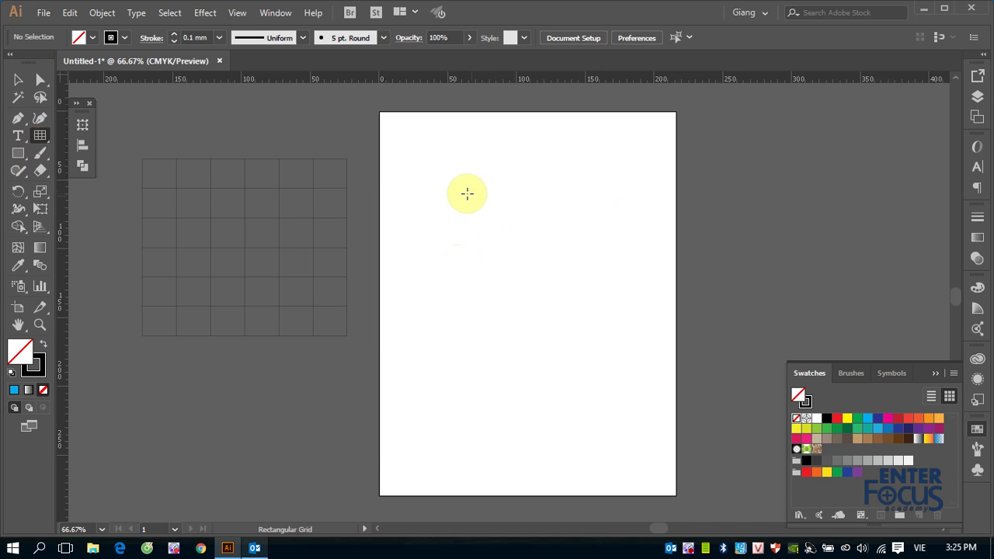
pyautogui.moveTo(422, 169)
pyautogui.mouseDown()
pyautogui.moveTo(631, 254)
pyautogui.moveTo(563, 357)
pyautogui.moveTo(634, 350)
pyautogui.moveTo(634, 288)
pyautogui.moveTo(613, 339)
pyautogui.moveTo(592, 354)
pyautogui.moveTo(600, 349)
pyautogui.mouseUp()
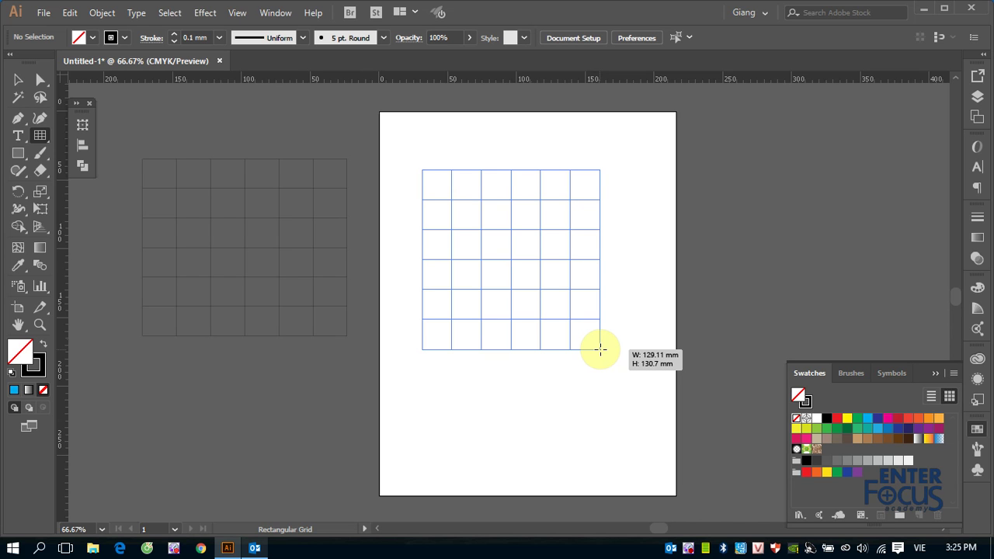
pyautogui.press('Up')
pyautogui.press('Up')
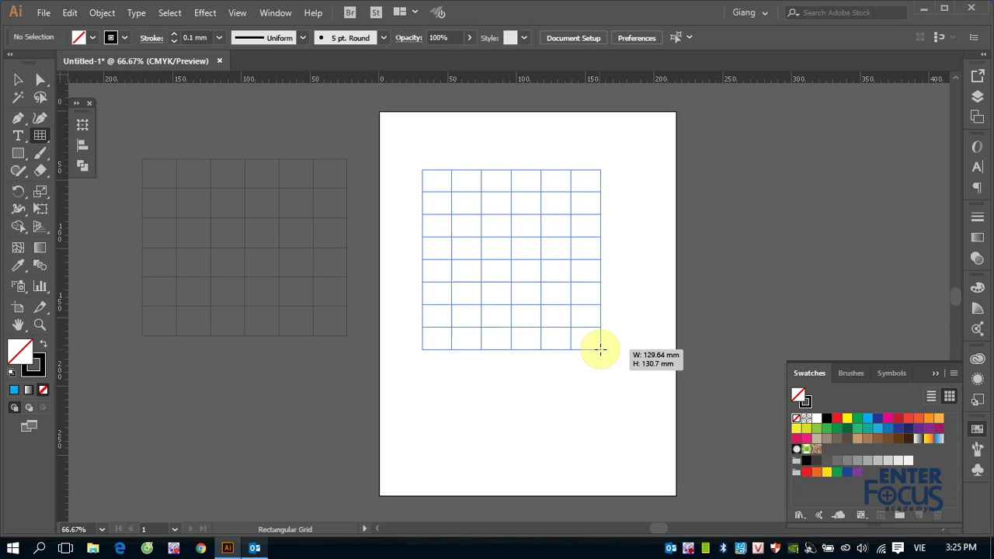
pyautogui.press('Up')
pyautogui.press('Up')
pyautogui.press('Up')
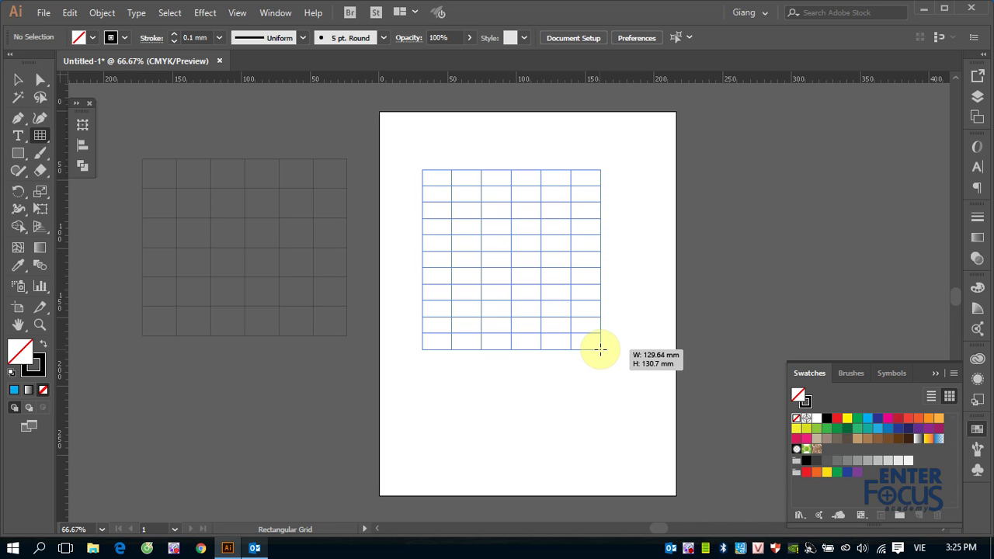
pyautogui.press('Up')
pyautogui.press('Up')
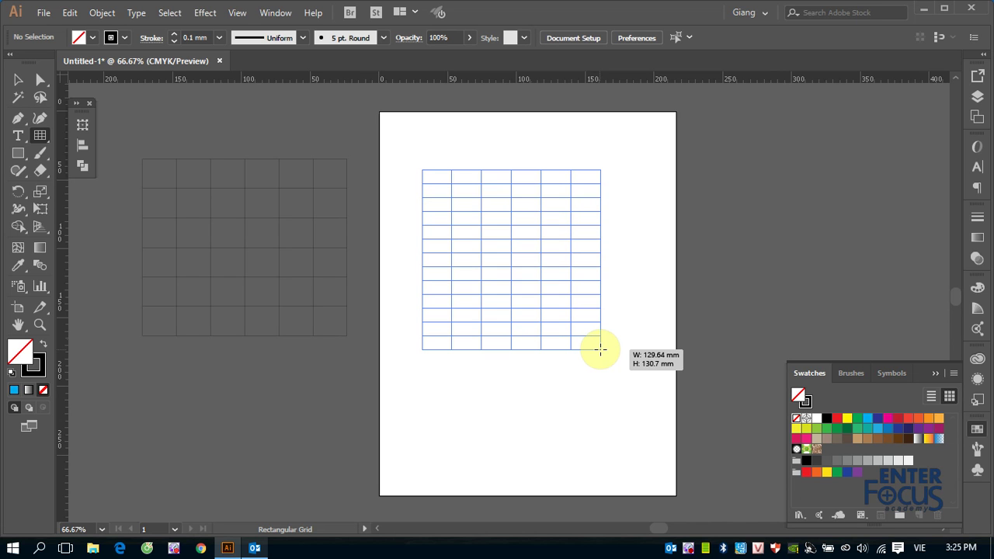
pyautogui.press('Down')
pyautogui.press('Down')
pyautogui.press('Down')
pyautogui.press('Down')
pyautogui.press('Down')
pyautogui.press('Down')
pyautogui.press('Down')
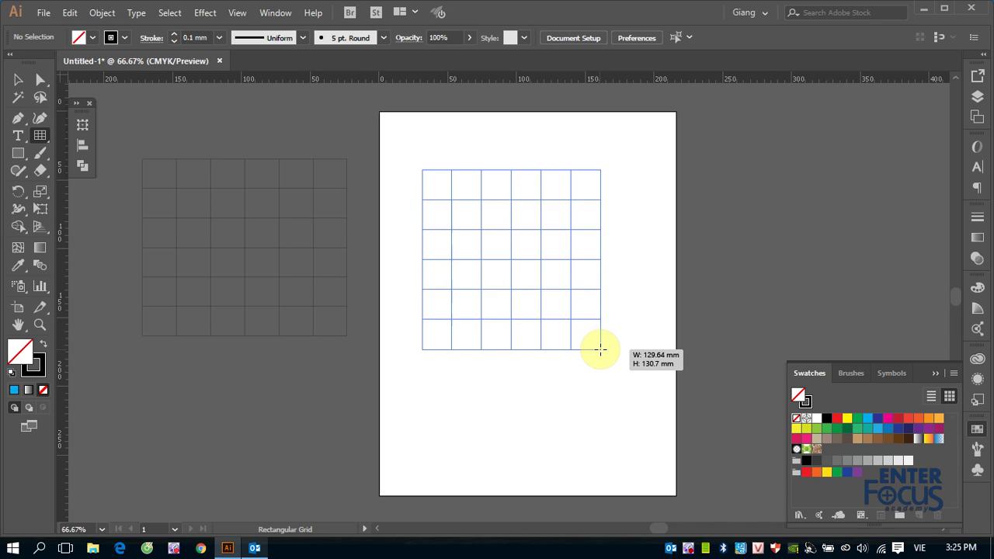
pyautogui.press('Down')
pyautogui.press('Down')
pyautogui.press('Down')
pyautogui.press('Down')
pyautogui.press('Down')
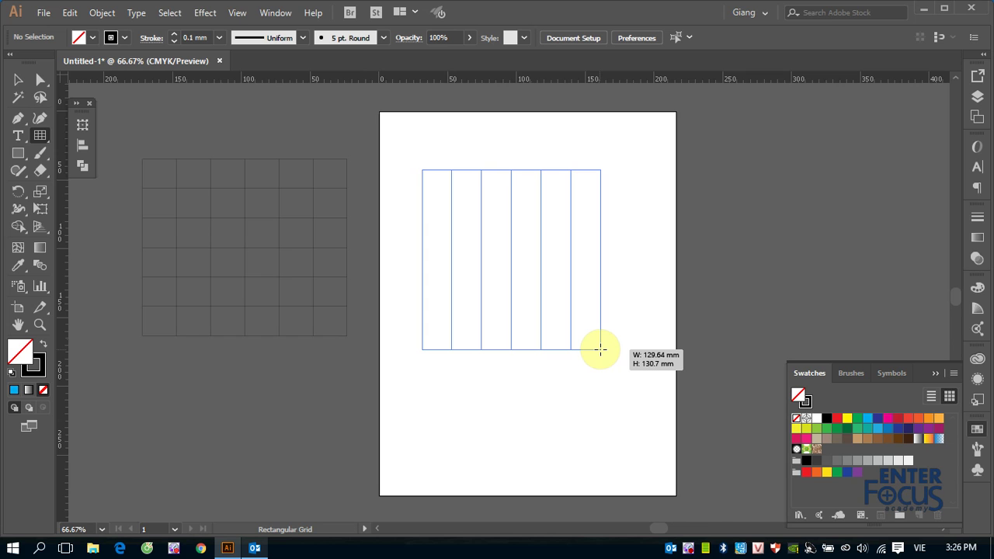
# - Add one column, remove two columns, finish the grid, then clear it from the artboard
pyautogui.press('Right')
pyautogui.press('Right')
pyautogui.press('Right')
pyautogui.press('Right')
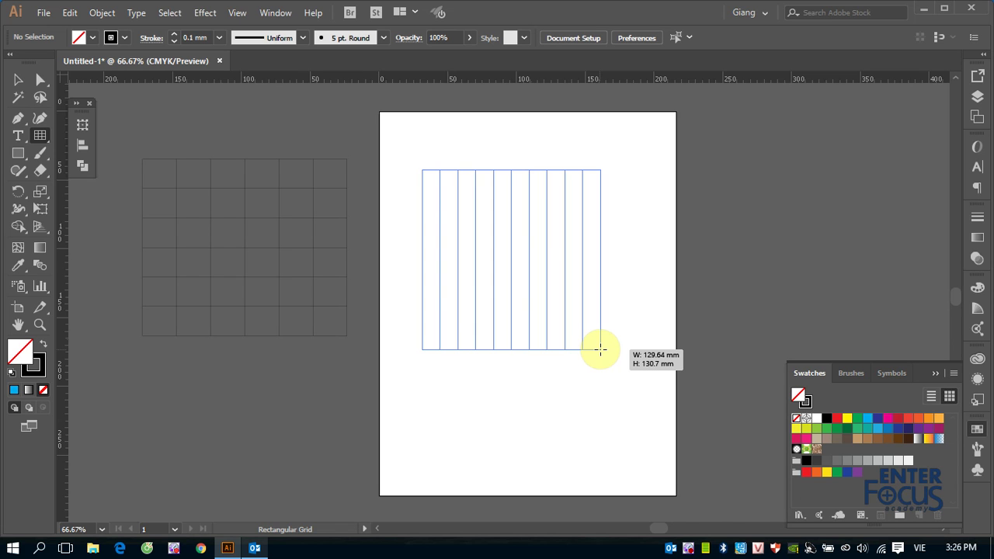
pyautogui.press('Left')
pyautogui.press('Left')
pyautogui.press('Left')
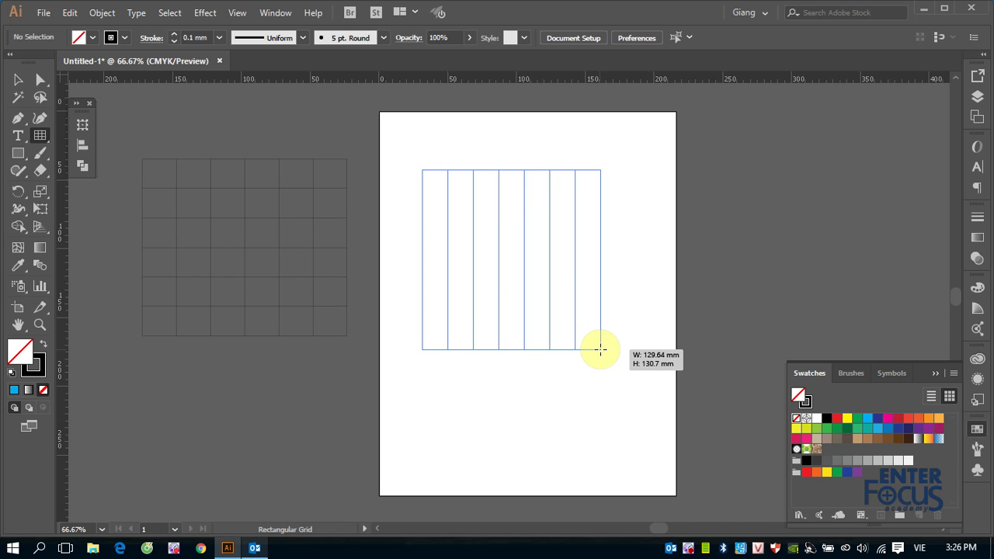
pyautogui.press('Left')
pyautogui.press('Left')
pyautogui.press('Left')
pyautogui.press('Left')
pyautogui.press('Left')
pyautogui.press('Left')
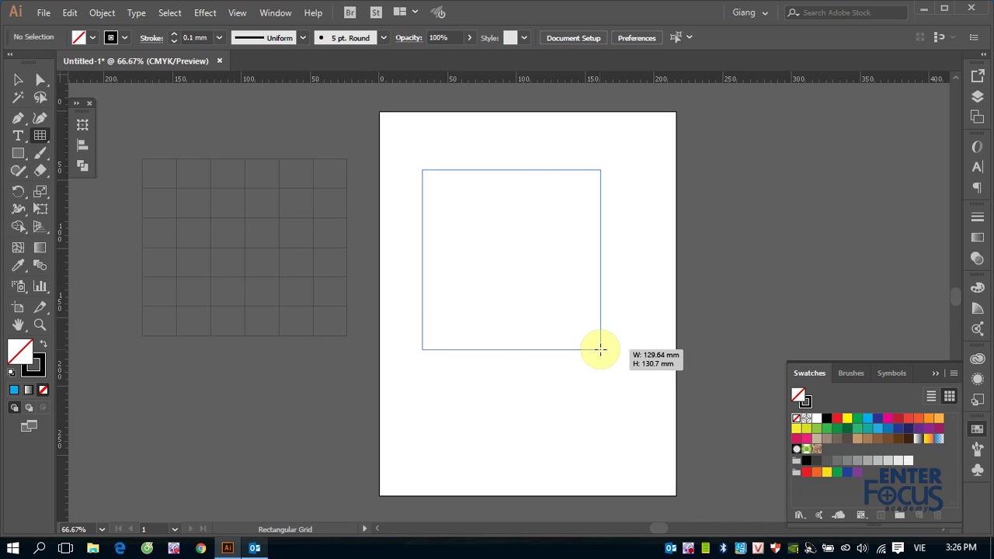
pyautogui.moveTo(600, 349); pyautogui.dragTo(600, 349)
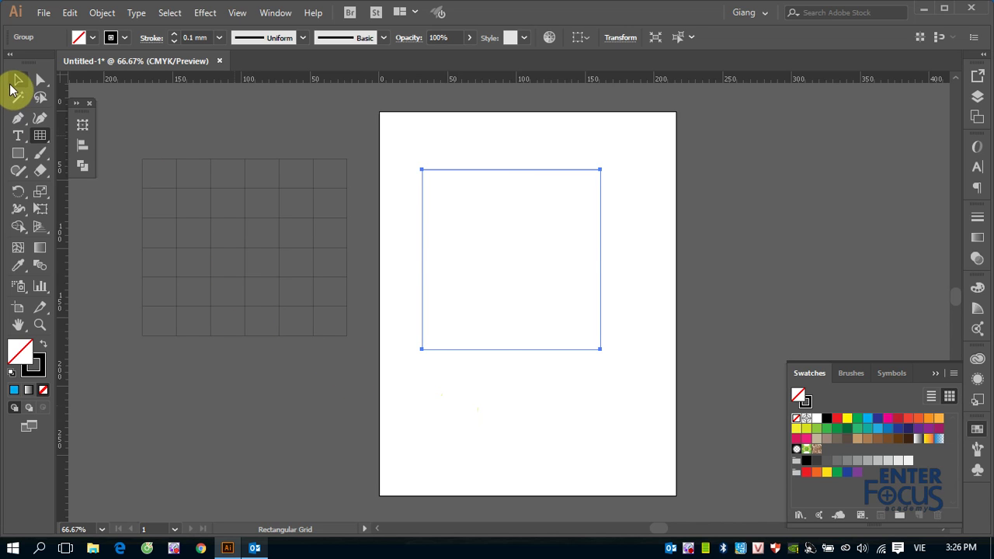
pyautogui.click(17, 80)
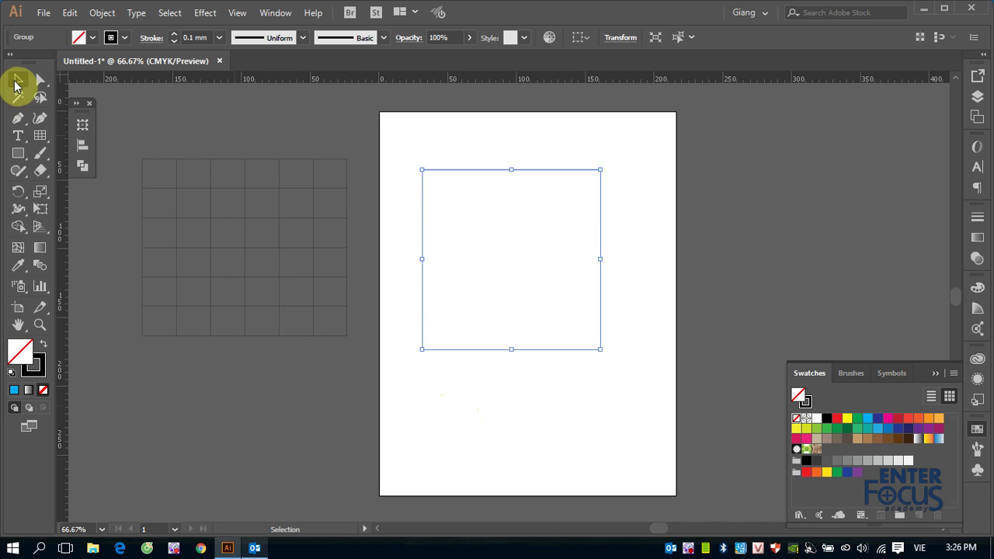
pyautogui.hotkey('ctrl', 'shift', 'a')
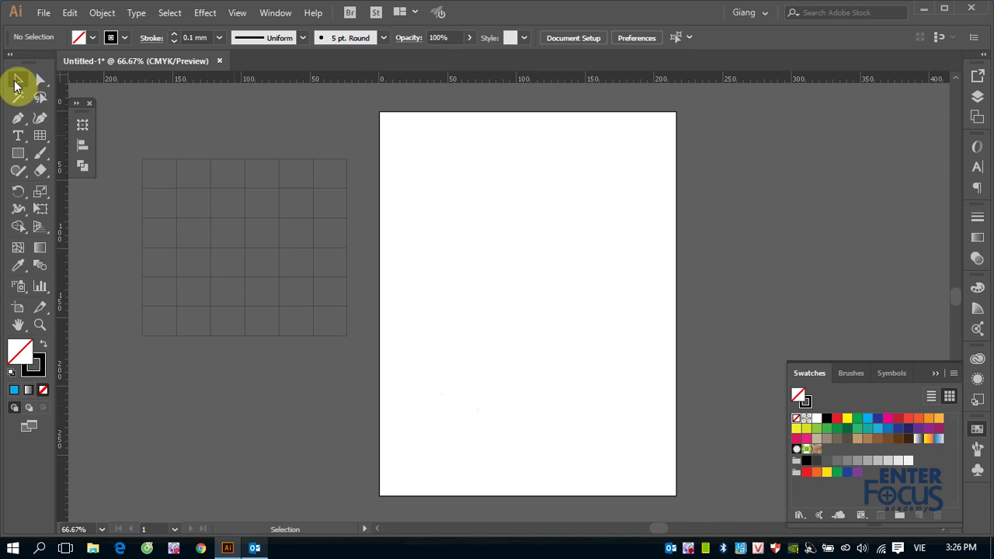
# - Delete the leftover grid beside the artboard and drag a polar grid in the artboard's middle
pyautogui.click(200, 189)
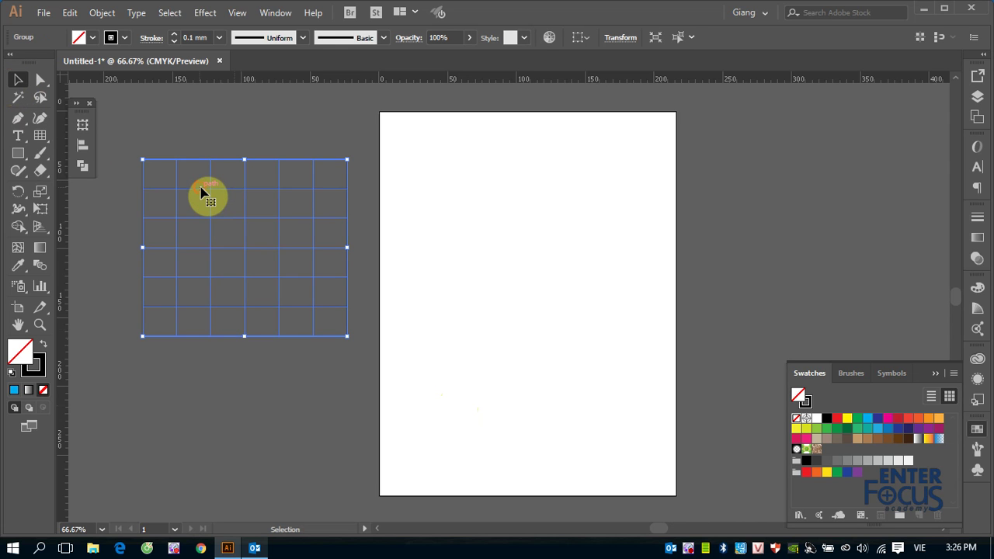
pyautogui.press('Delete')
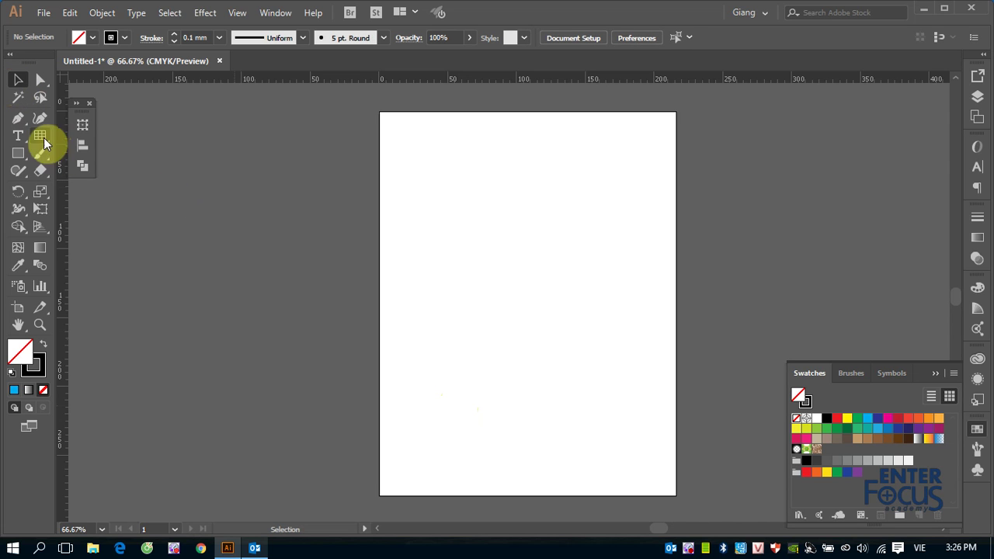
pyautogui.click(41, 136)
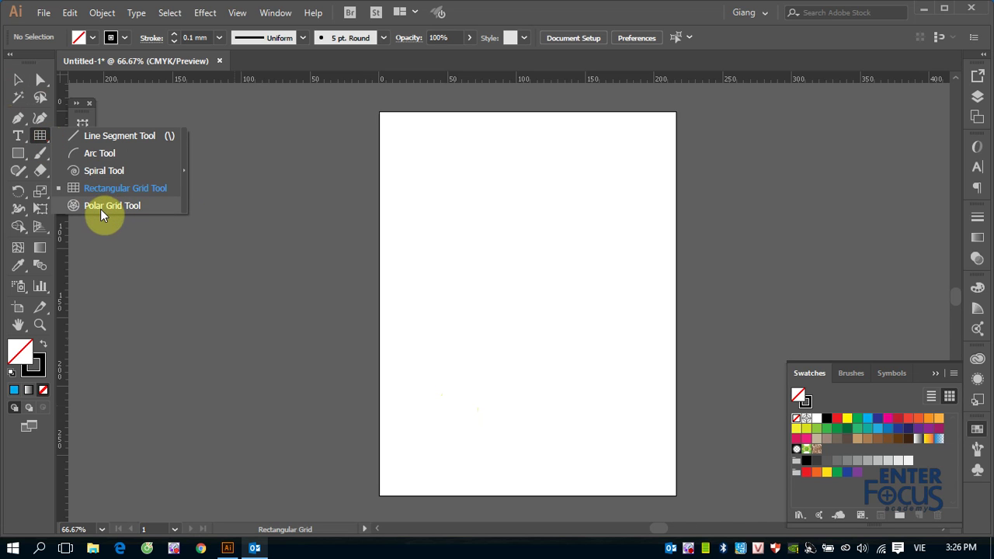
pyautogui.click(99, 208)
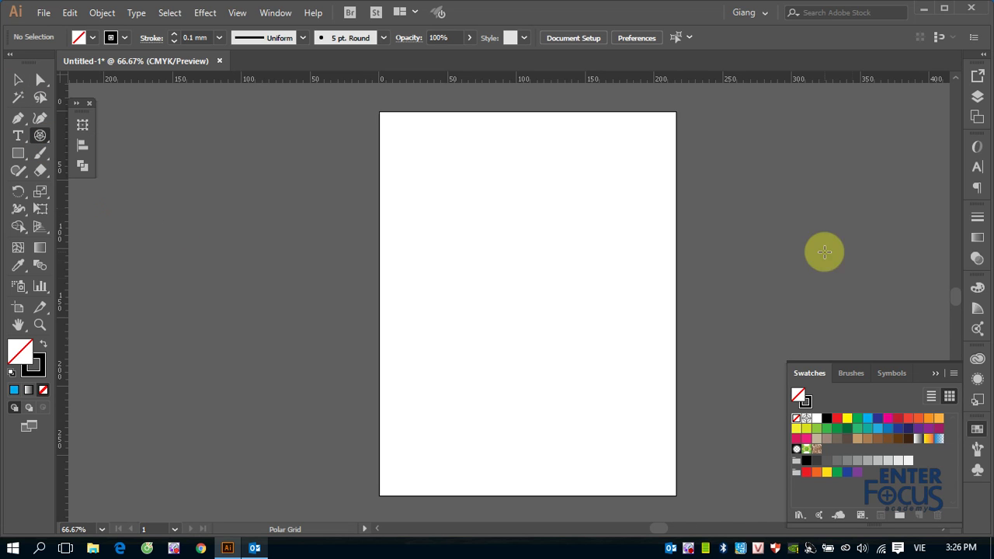
pyautogui.moveTo(452, 195); pyautogui.dragTo(608, 348)
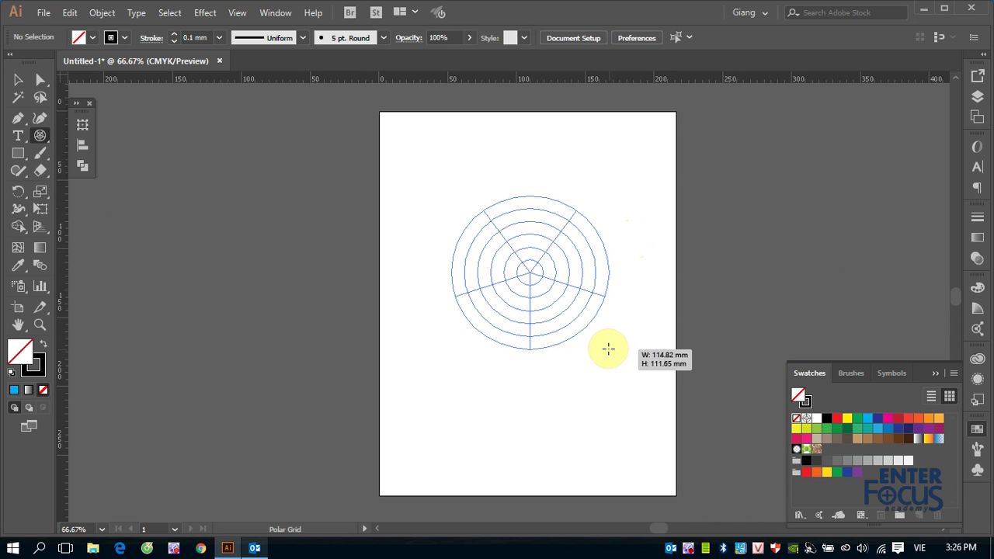
pyautogui.moveTo(608, 349); pyautogui.dragTo(611, 356)
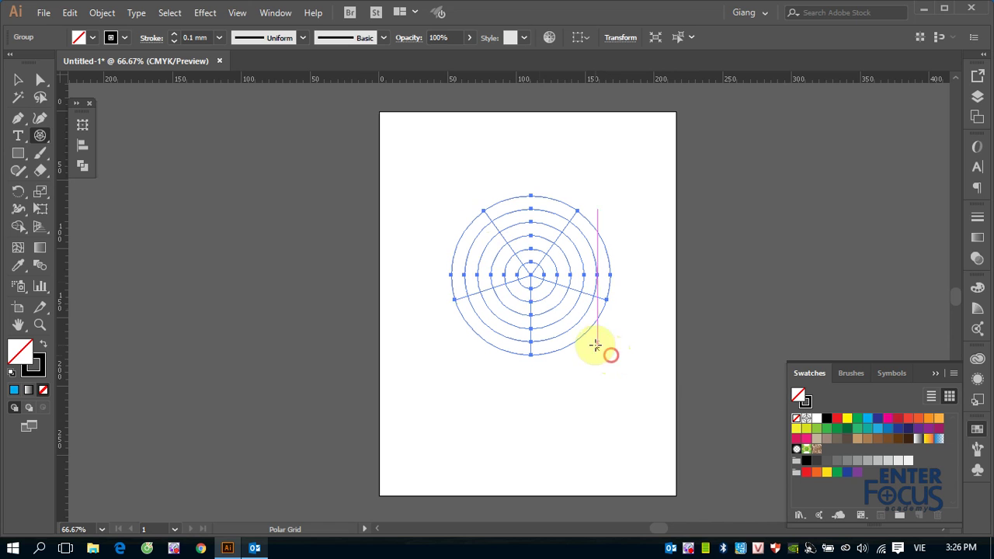
# - View the Polar Grid Tool defaults without changes, then select and delete the polar grid
pyautogui.click(402, 133)
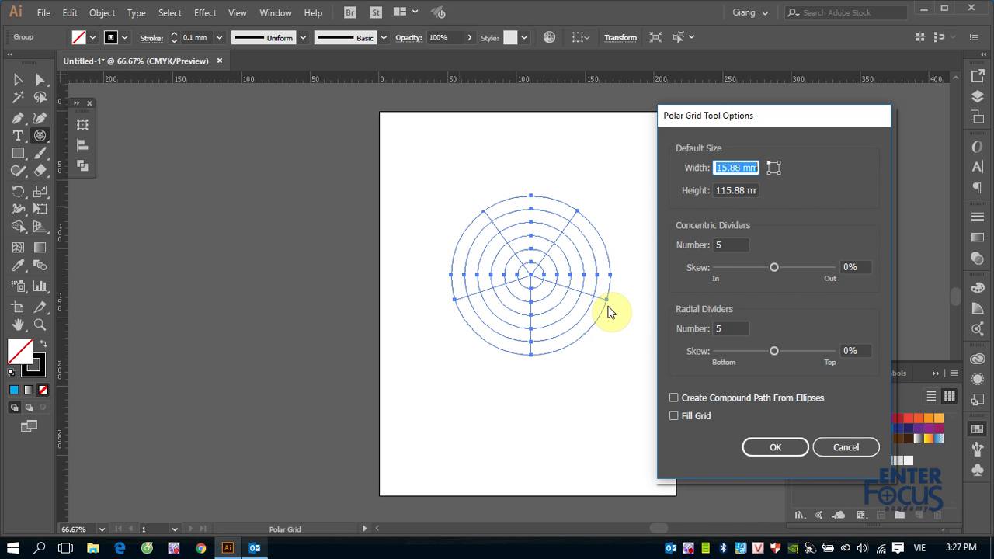
pyautogui.click(846, 449)
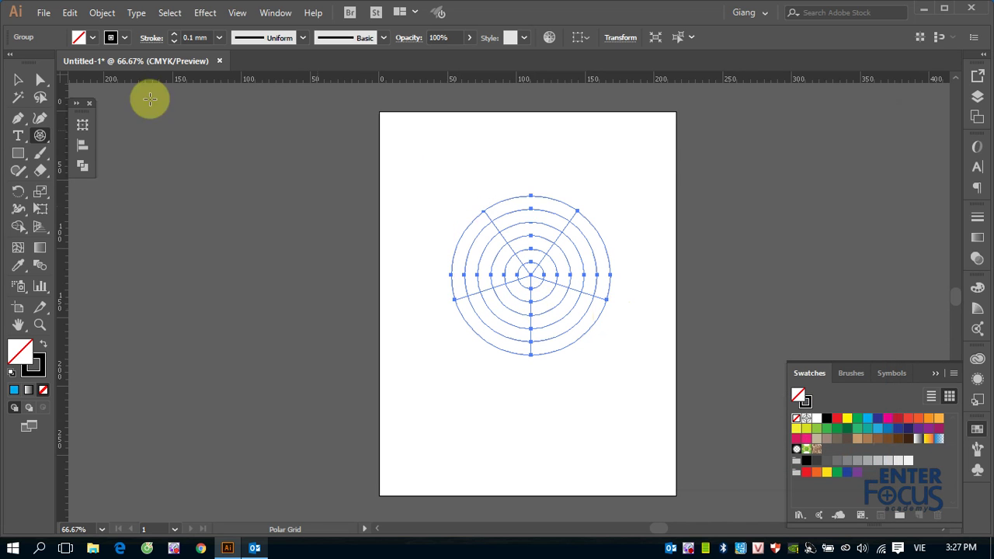
pyautogui.click(34, 86)
pyautogui.click(517, 248)
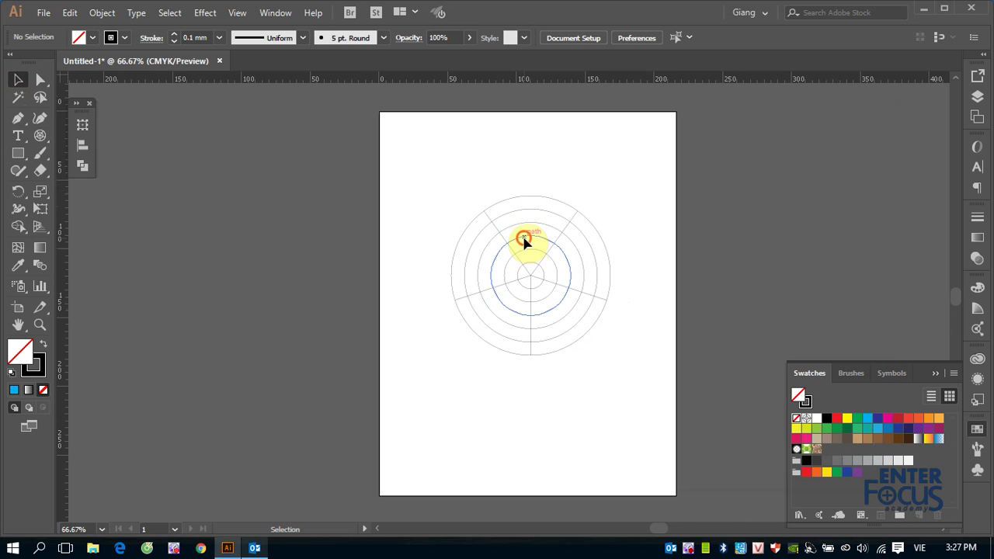
pyautogui.click(524, 238)
pyautogui.press('Delete')
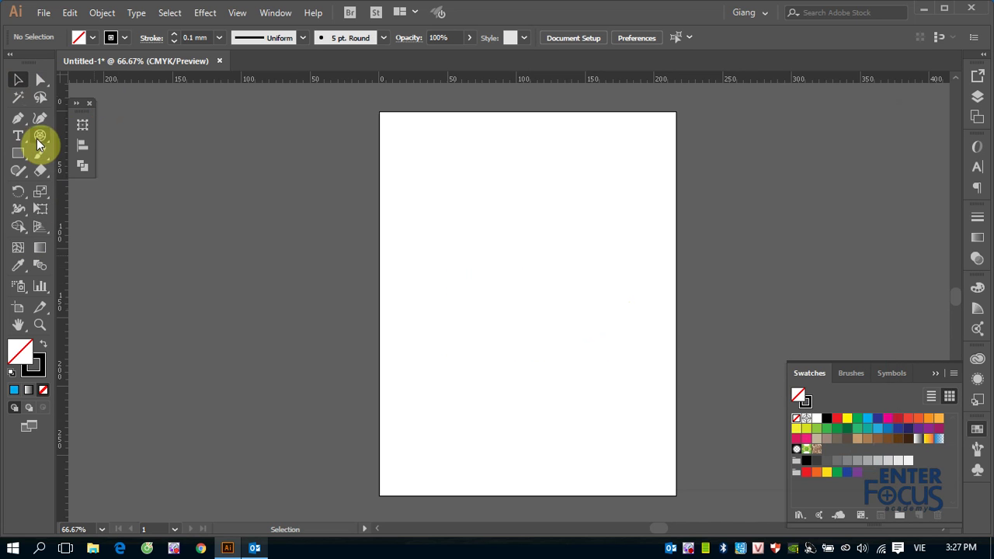
# - Drag a polar grid, adding two concentric rings and then removing three
pyautogui.click(40, 136)
pyautogui.moveTo(414, 212)
pyautogui.mouseDown()
pyautogui.moveTo(627, 396)
pyautogui.moveTo(619, 399)
pyautogui.mouseUp()
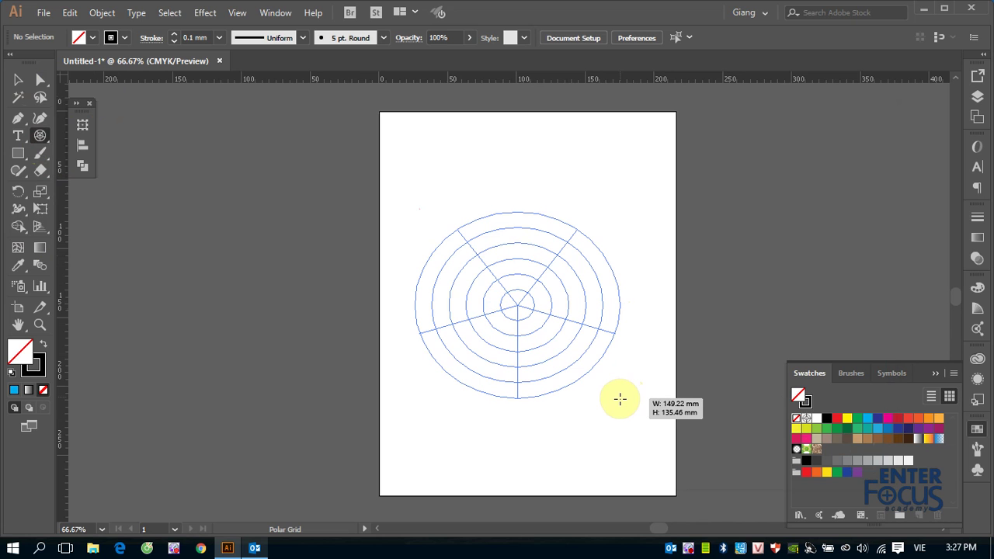
pyautogui.press('Up')
pyautogui.press('Up')
pyautogui.press('Up')
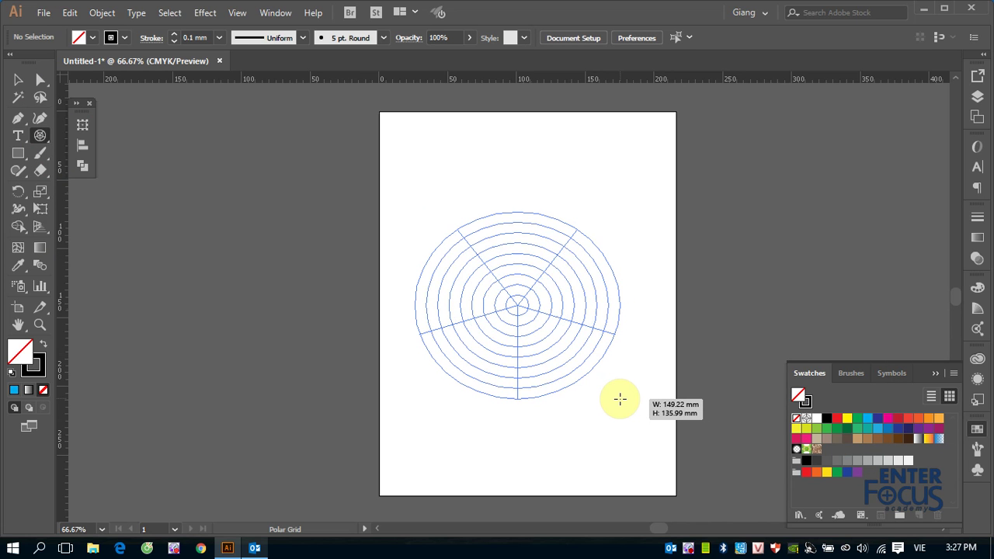
pyautogui.press('Up')
pyautogui.press('Up')
pyautogui.press('Up')
pyautogui.press('Down')
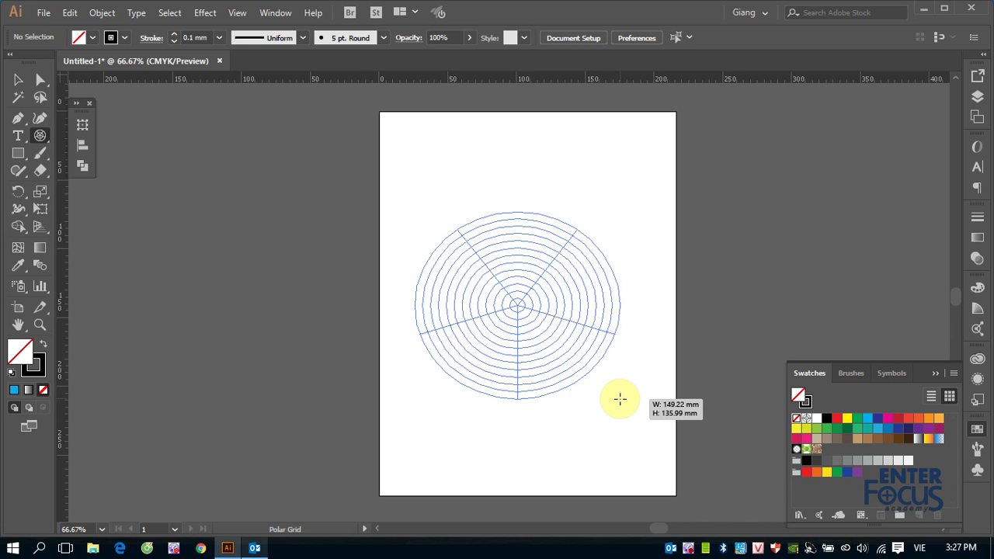
pyautogui.press('Down')
pyautogui.press('Down')
pyautogui.press('Down')
pyautogui.press('Down')
pyautogui.press('Down')
pyautogui.press('Down')
pyautogui.press('Down')
pyautogui.press('Down')
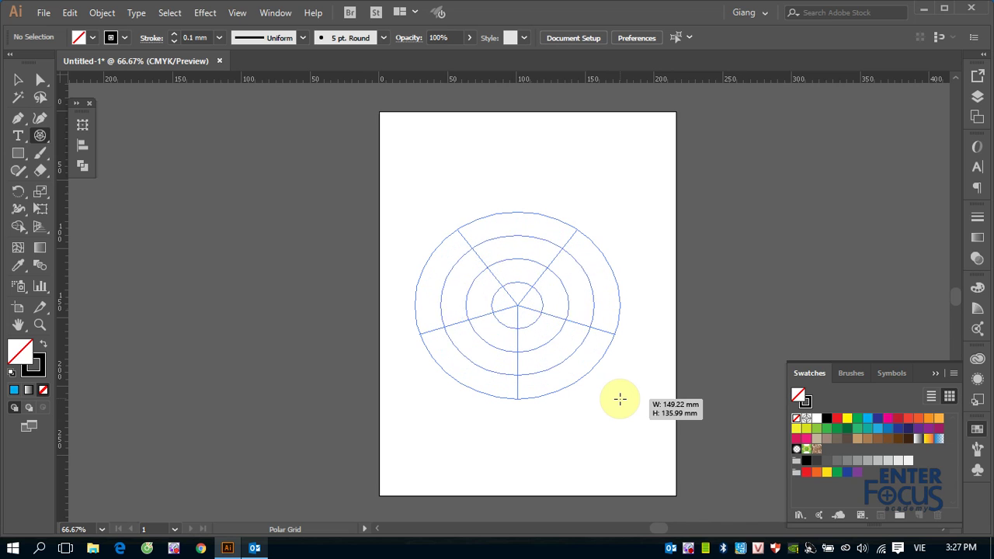
pyautogui.press('Down')
pyautogui.press('Down')
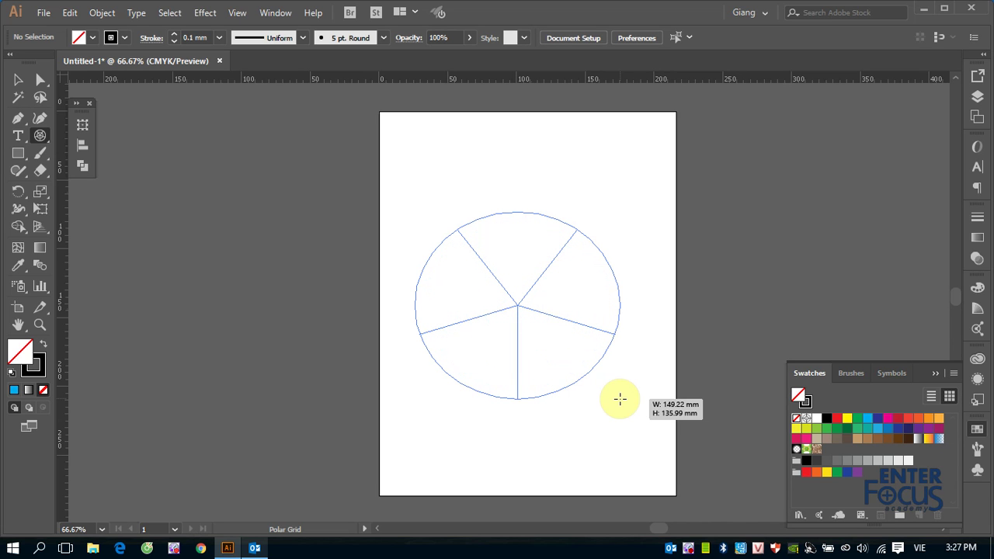
# - Add two radial dividers, remove three, and release to leave a plain ellipse
pyautogui.press('Right')
pyautogui.press('Right')
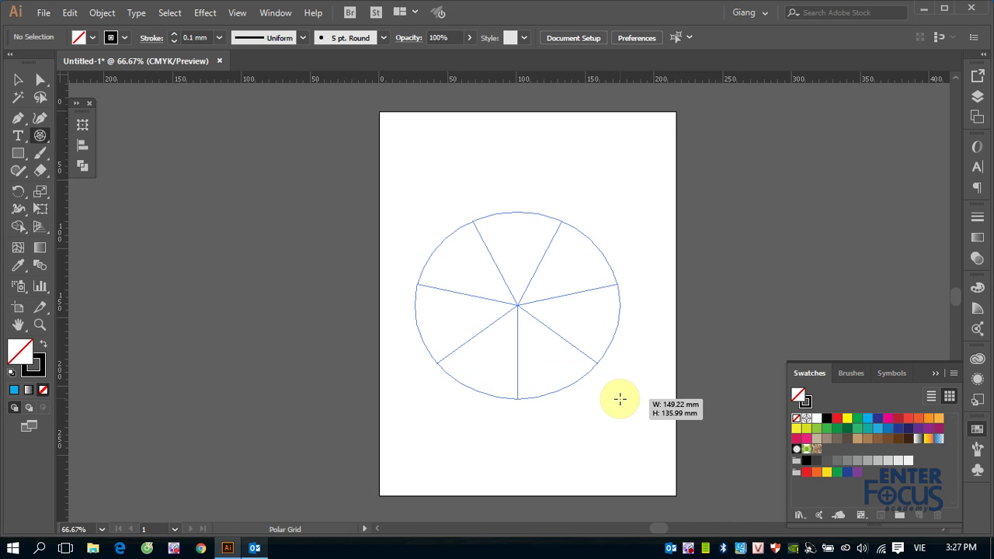
pyautogui.press('Right')
pyautogui.press('Right')
pyautogui.press('Right')
pyautogui.press('Right')
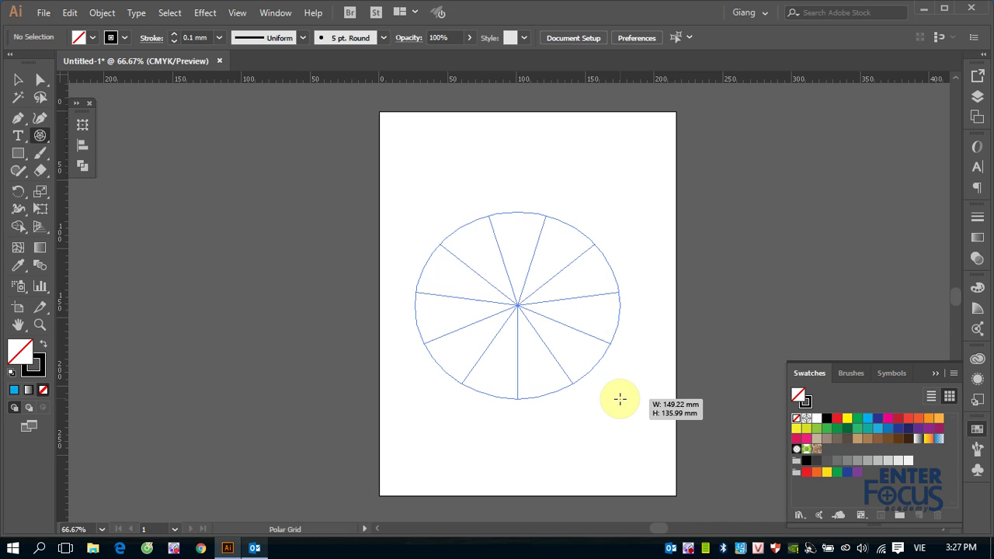
pyautogui.press('Left')
pyautogui.press('Left')
pyautogui.press('Left')
pyautogui.press('Left')
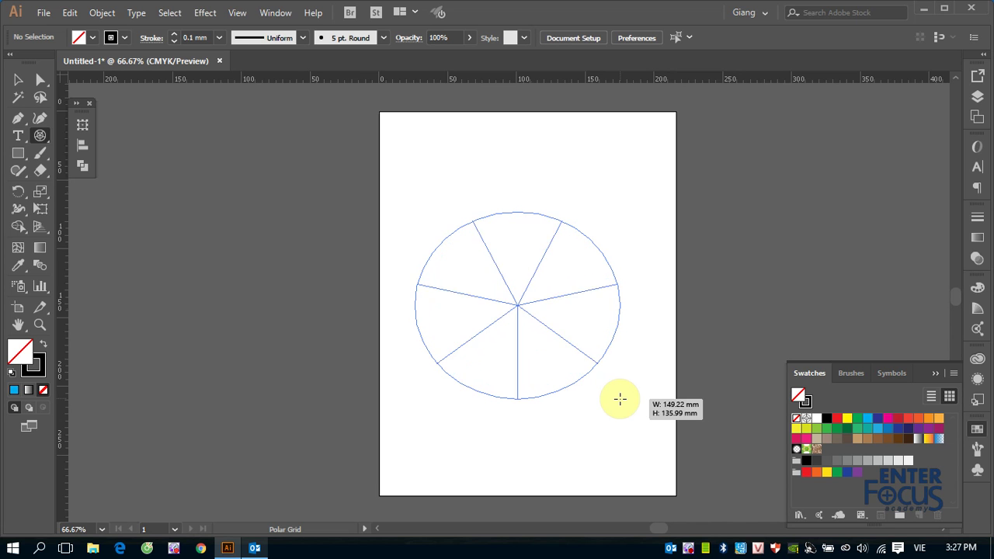
pyautogui.press('Left')
pyautogui.press('Left')
pyautogui.press('Left')
pyautogui.press('Left')
pyautogui.press('Left')
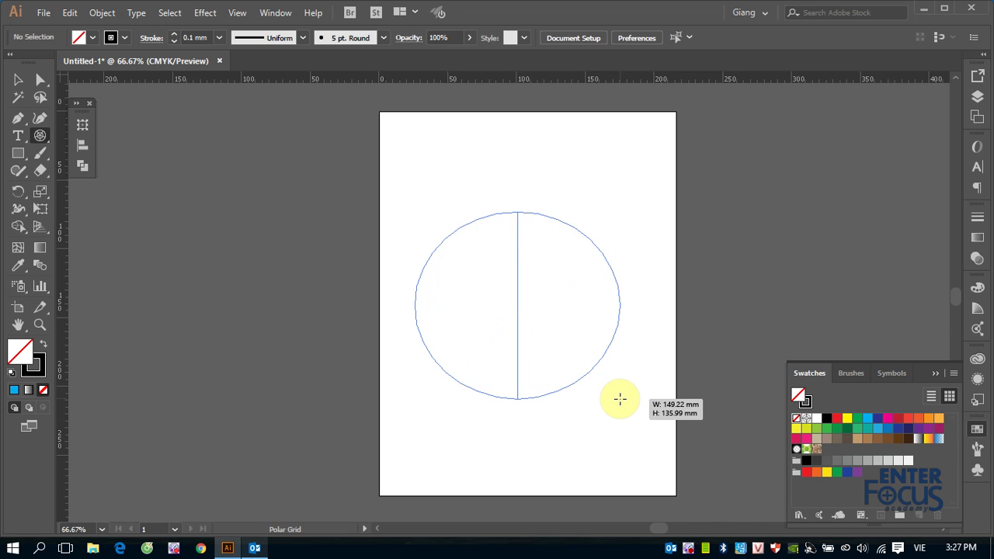
pyautogui.press('Left')
pyautogui.press('Left')
pyautogui.moveTo(619, 399); pyautogui.dragTo(619, 399)
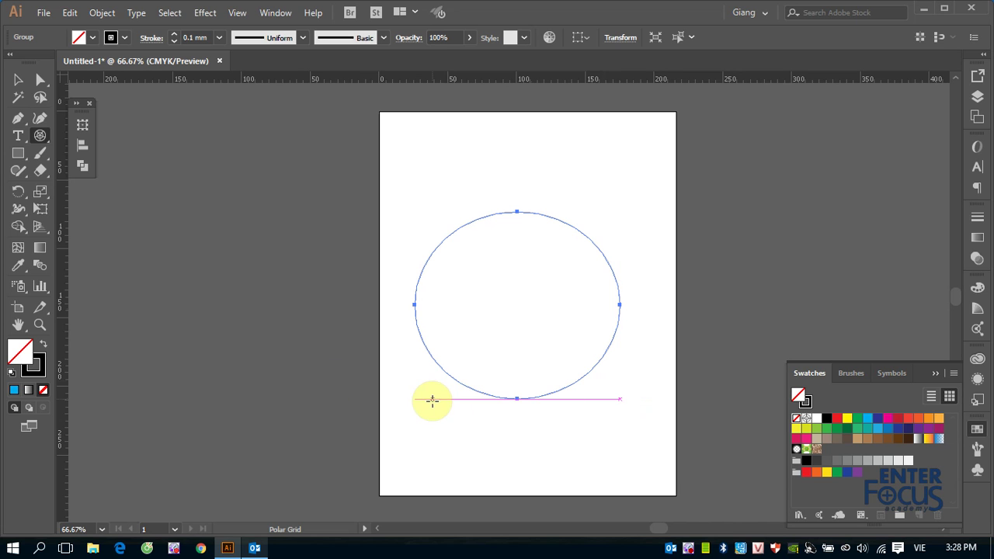
# - Marquee-select the undivided ellipse and delete it
pyautogui.click(17, 79)
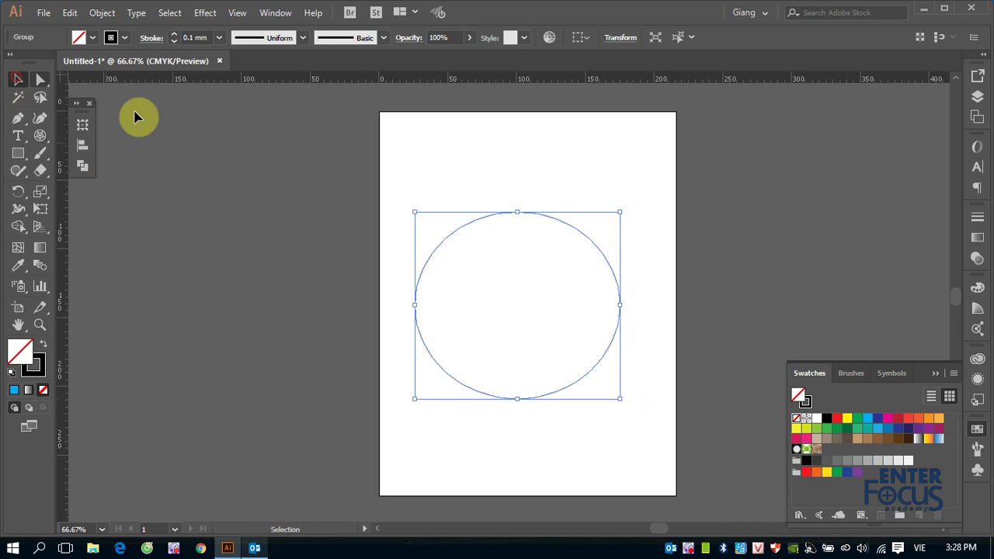
pyautogui.click(422, 177)
pyautogui.moveTo(392, 184); pyautogui.dragTo(652, 413)
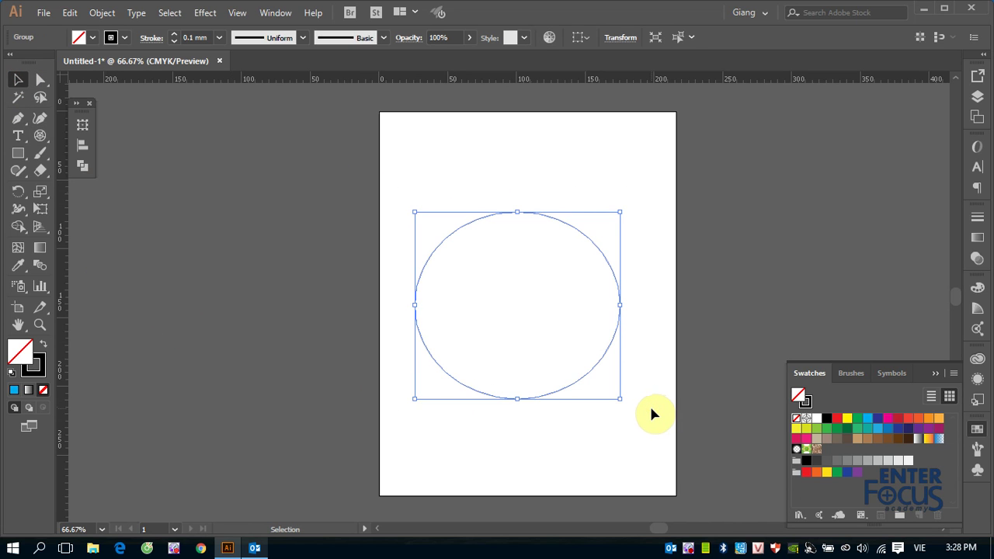
pyautogui.press('Delete')
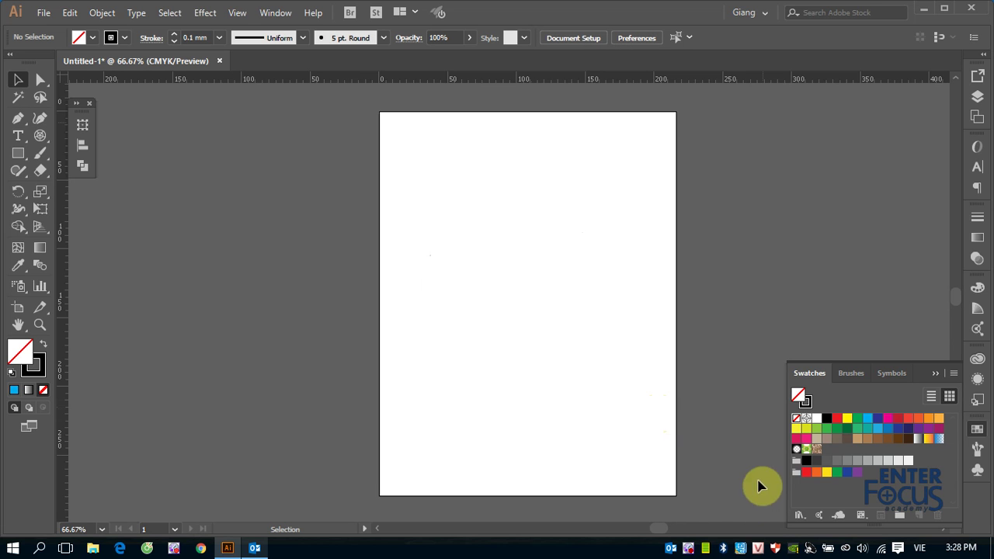